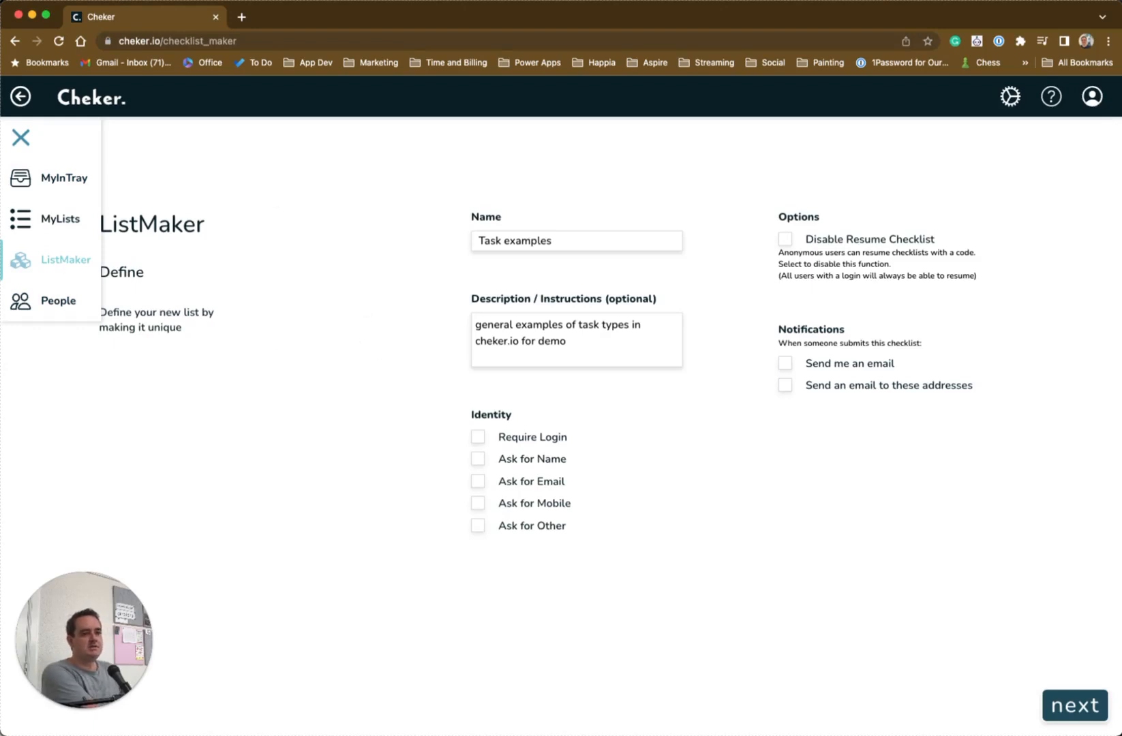
Collapse the side navigation and highlight the checklist's name on the Define page
left_click(38, 139)
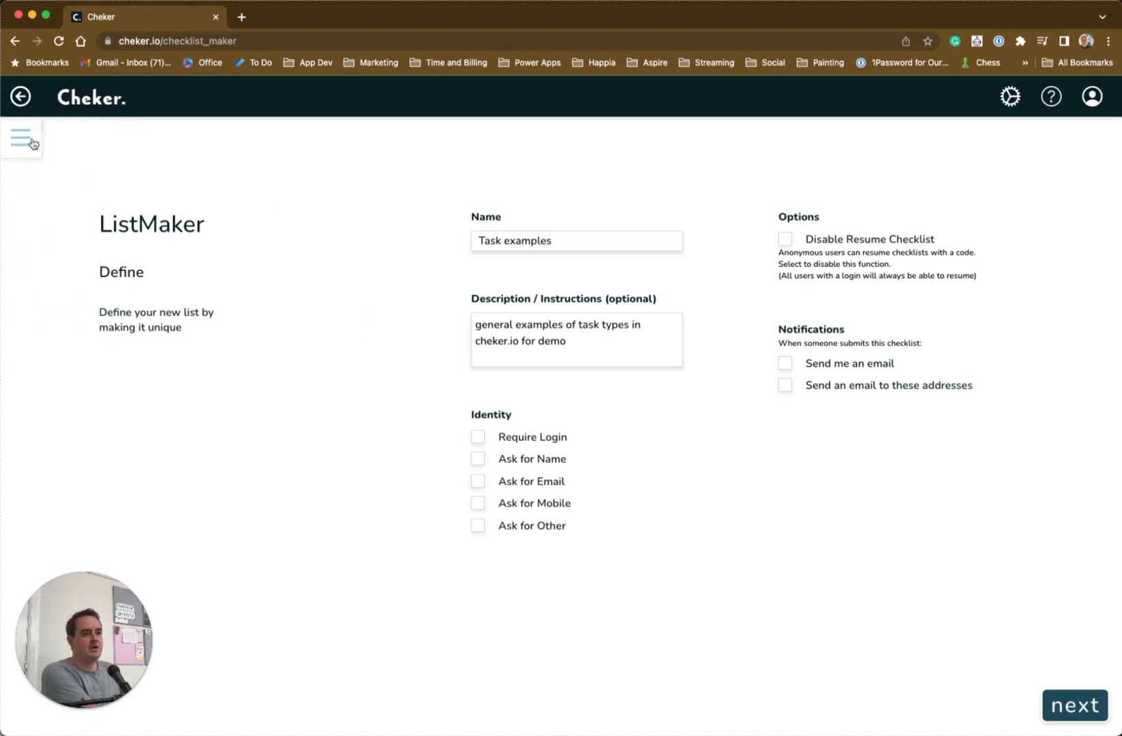
triple_click(561, 239)
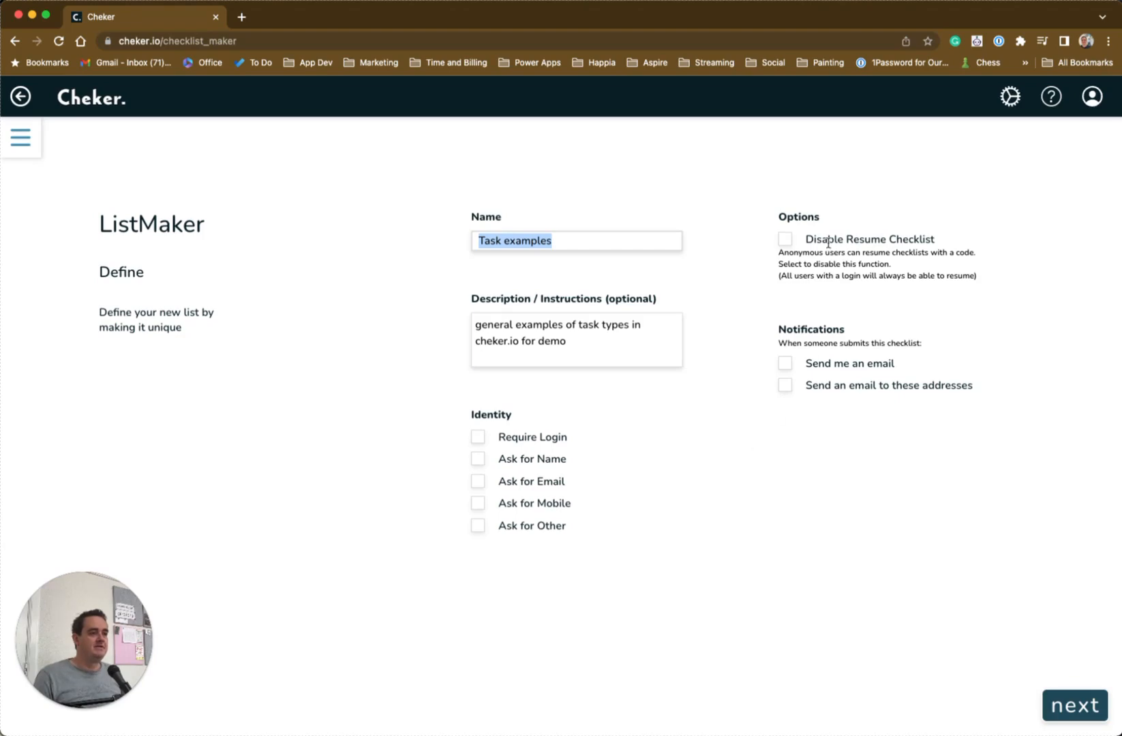
Try out the Require Login and Ask for Other identity options, clearing each one again
left_click(477, 440)
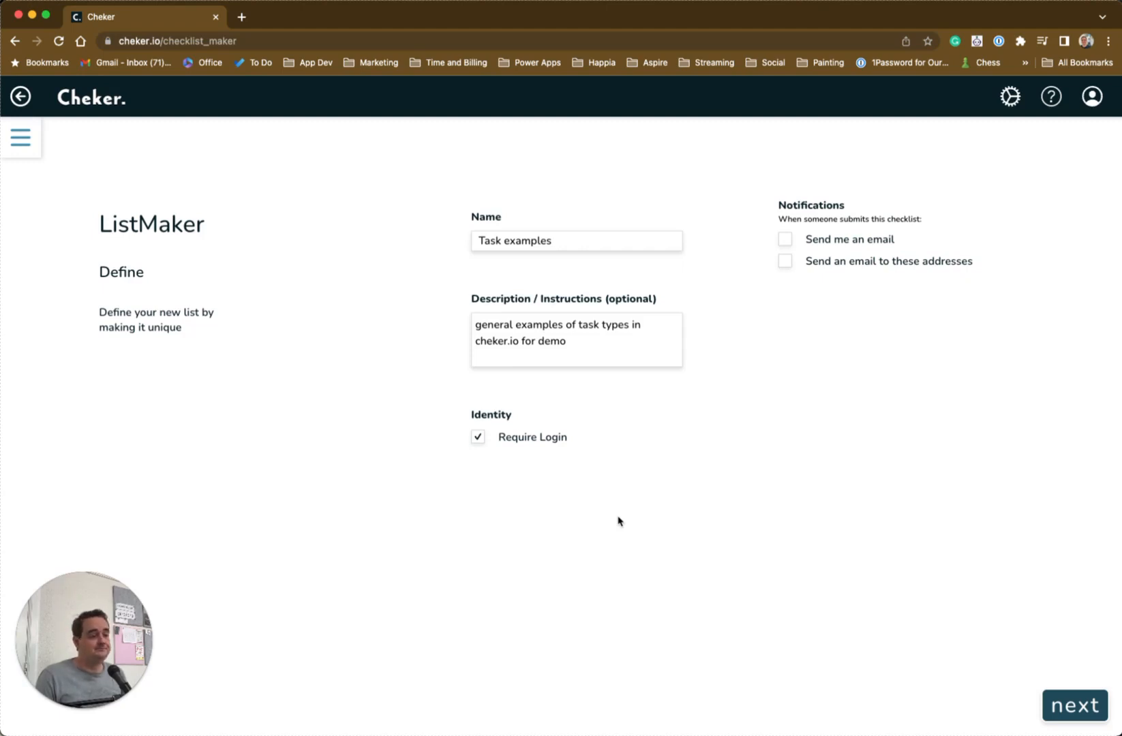
left_click(478, 438)
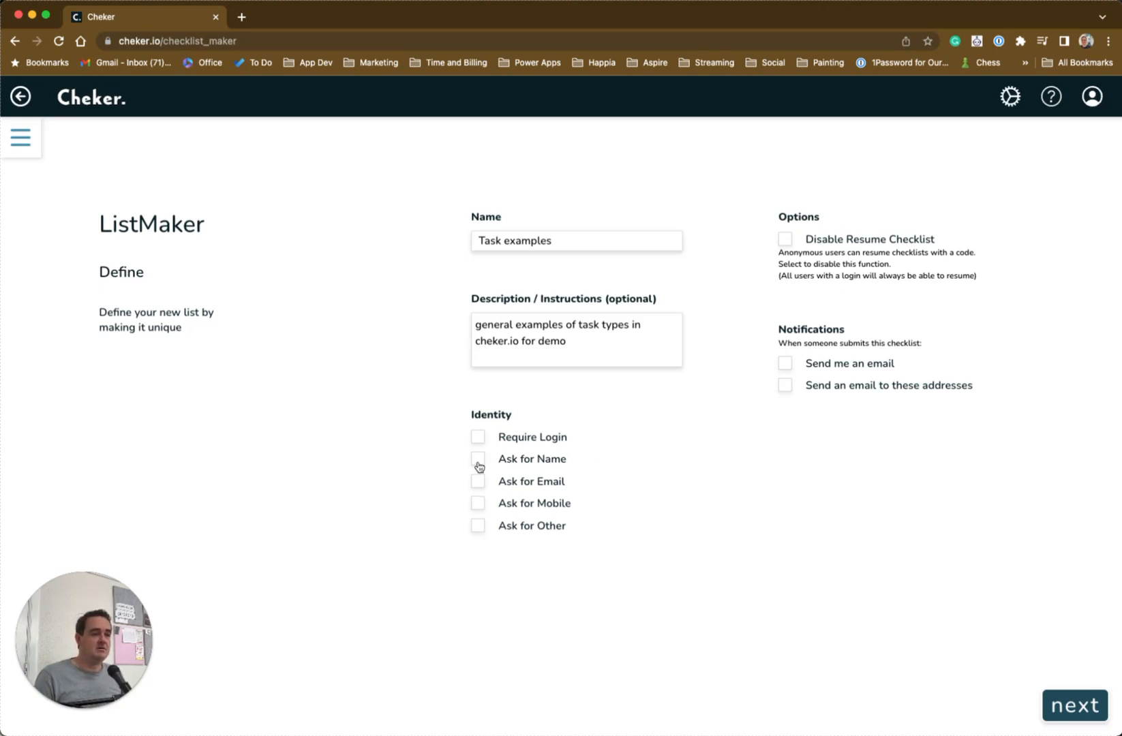
left_click(478, 529)
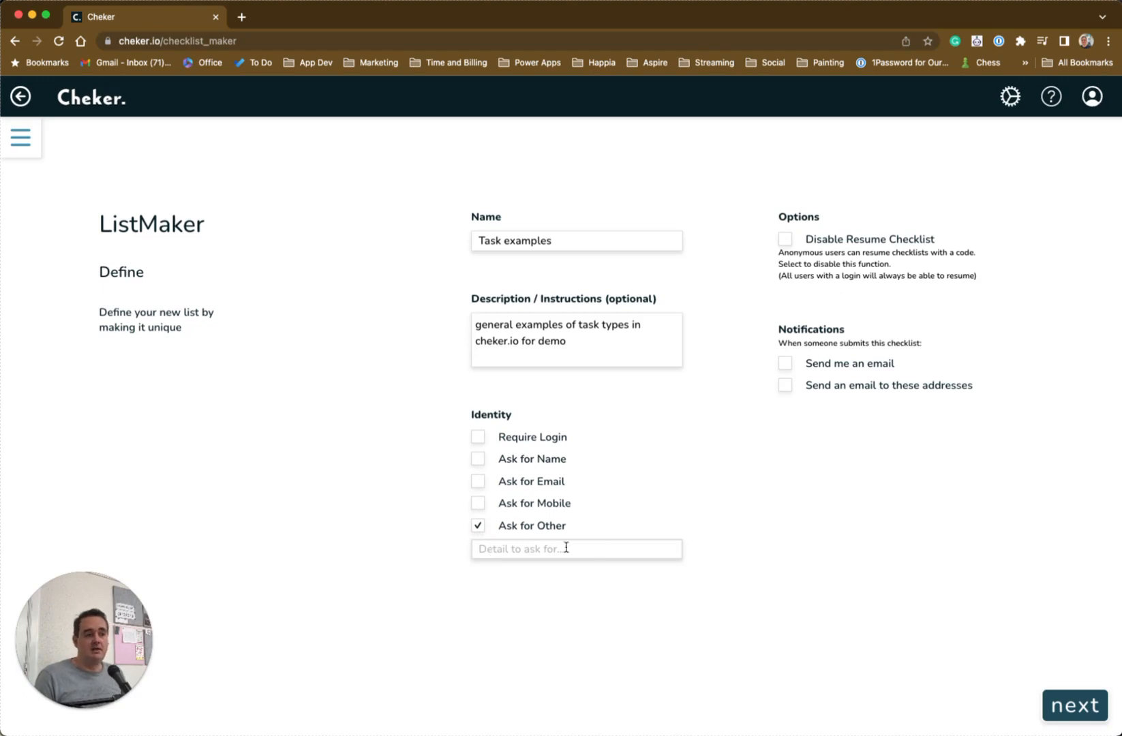
left_click(477, 529)
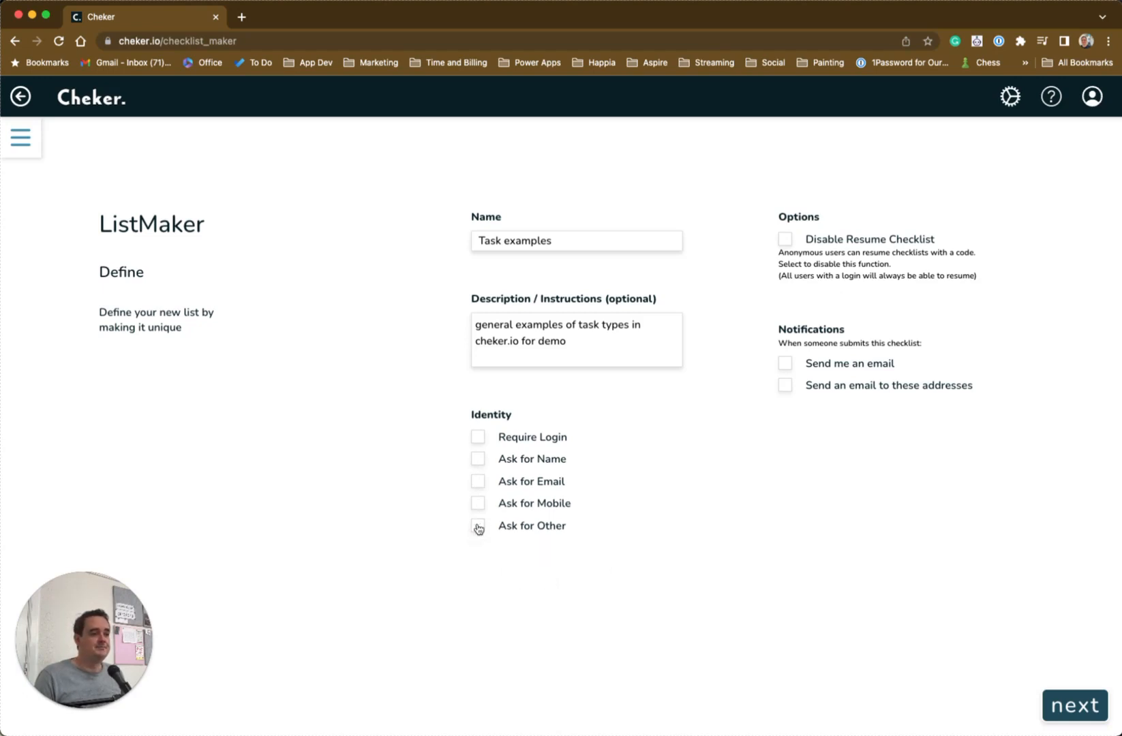
left_click(479, 438)
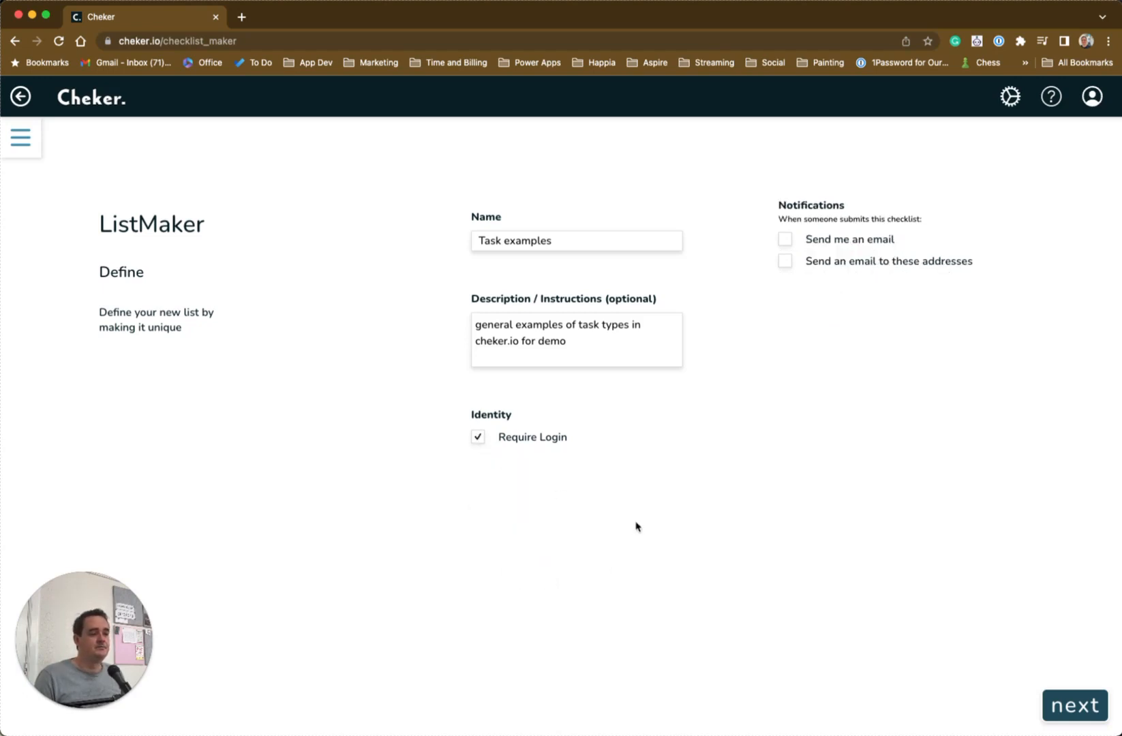
left_click(477, 437)
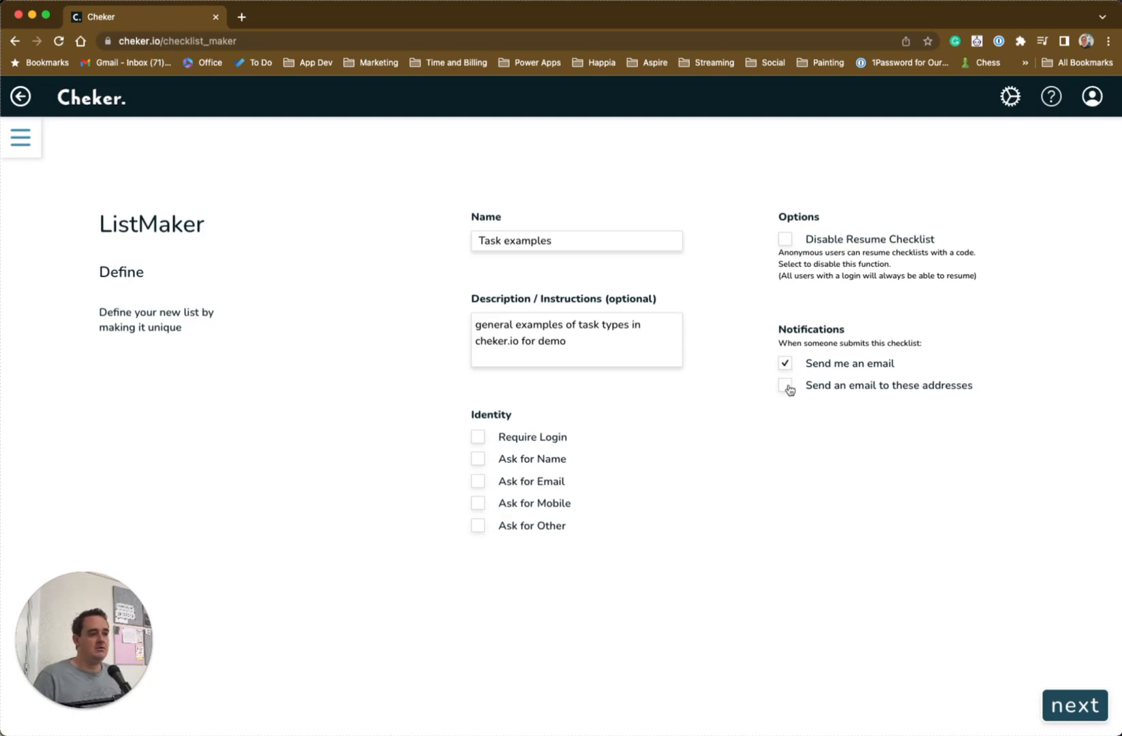
Try the notification option for sending an email to specific addresses and clear both notification options
left_click(785, 386)
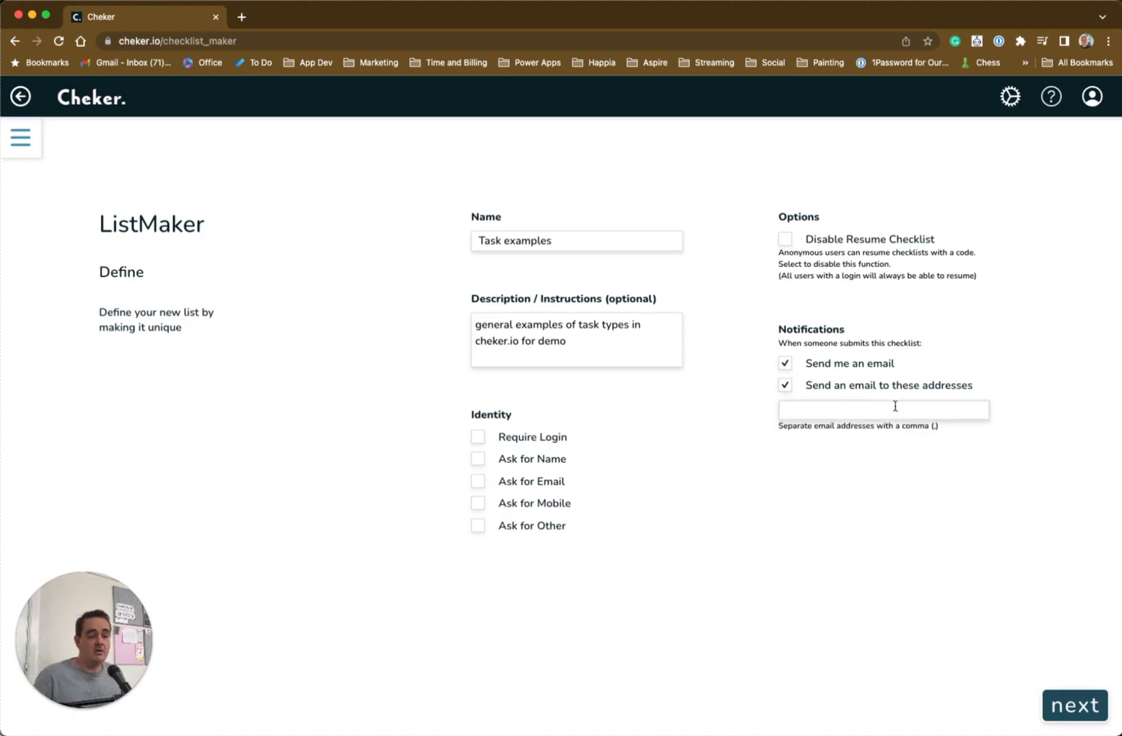
left_click(785, 388)
left_click(787, 367)
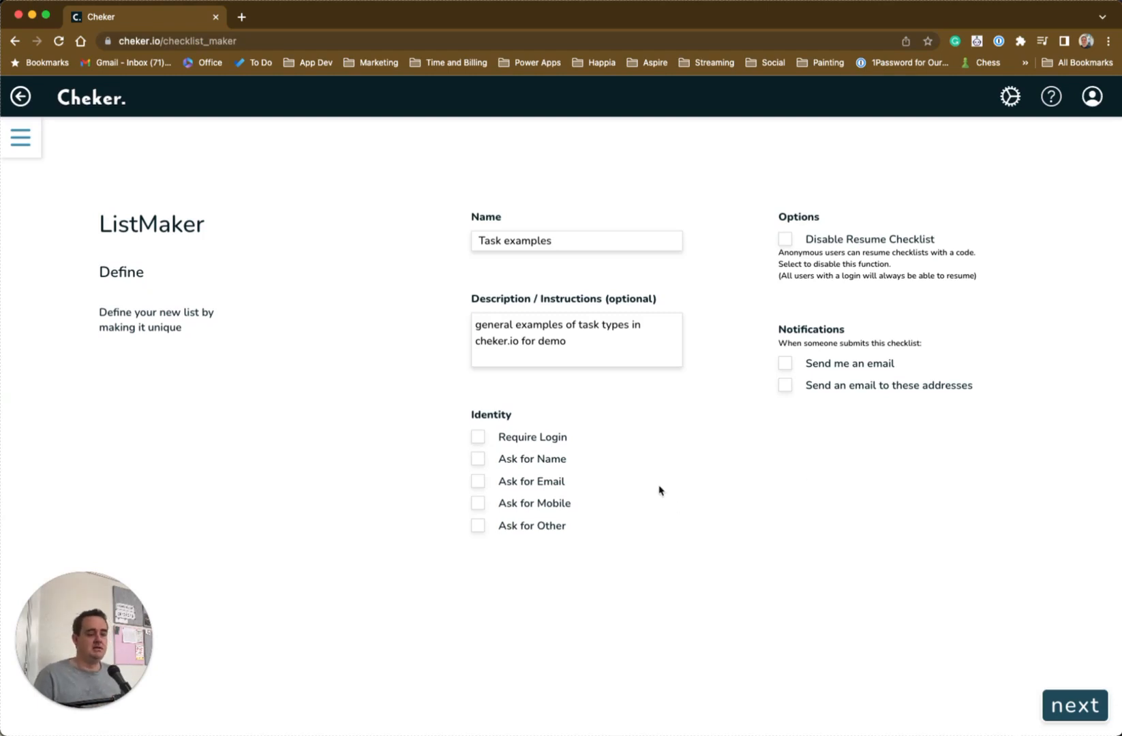
Continue to the Build stage and add a Task item named "Checkbox" with the instructions "Extra information goes here"
left_click(1074, 713)
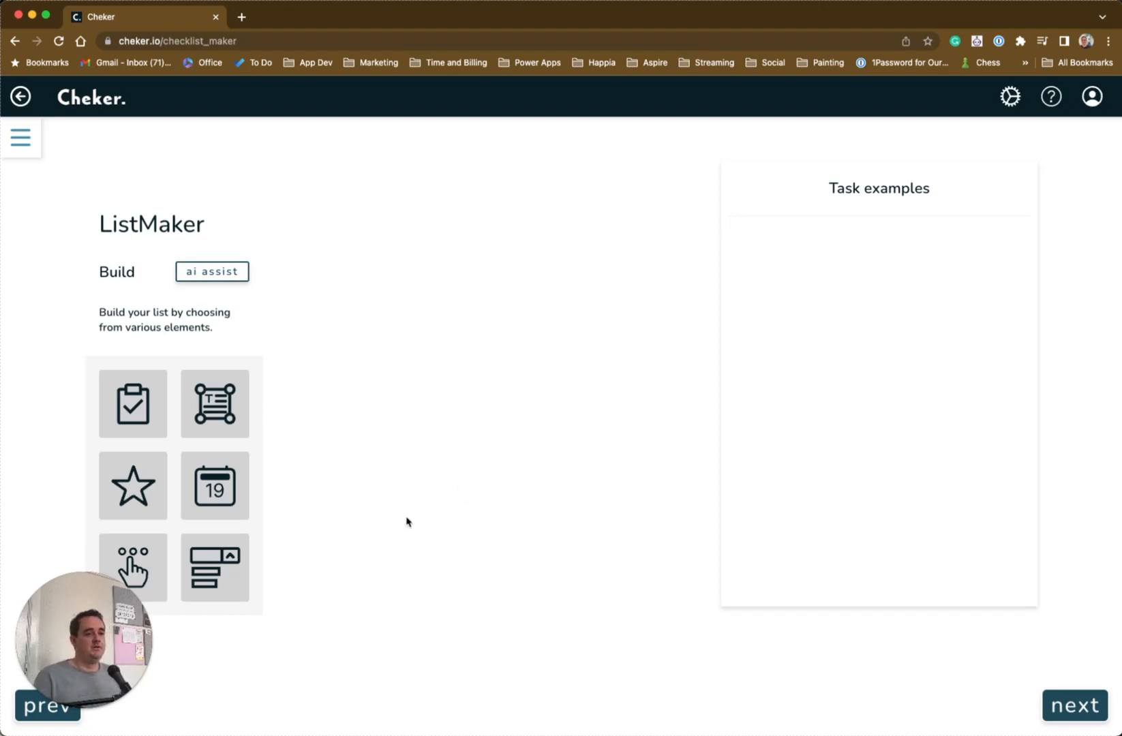
left_click(140, 409)
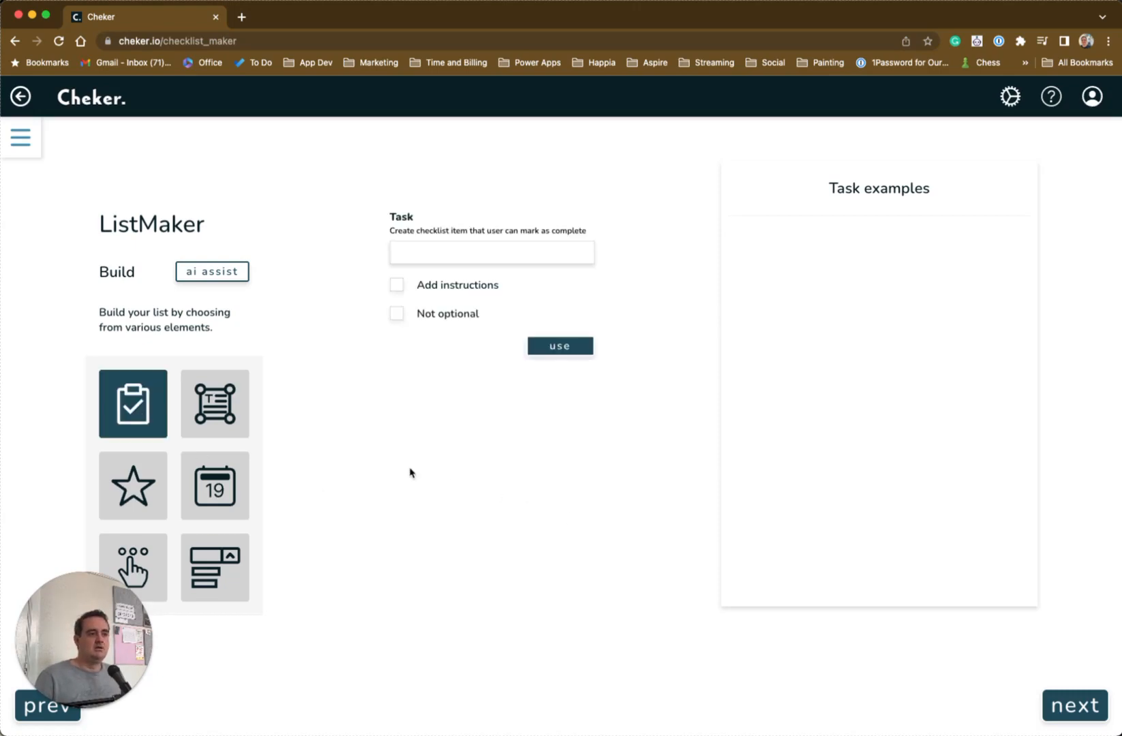
left_click(430, 244)
type("Checkbox")
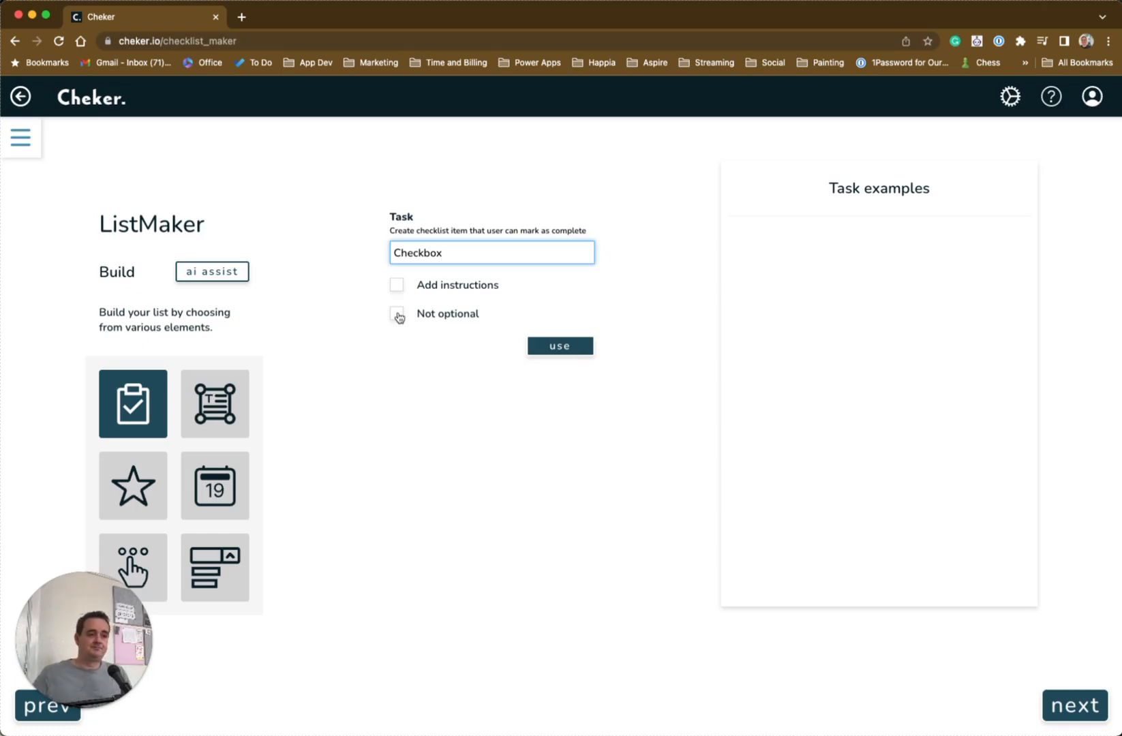
left_click(396, 285)
left_click(472, 321)
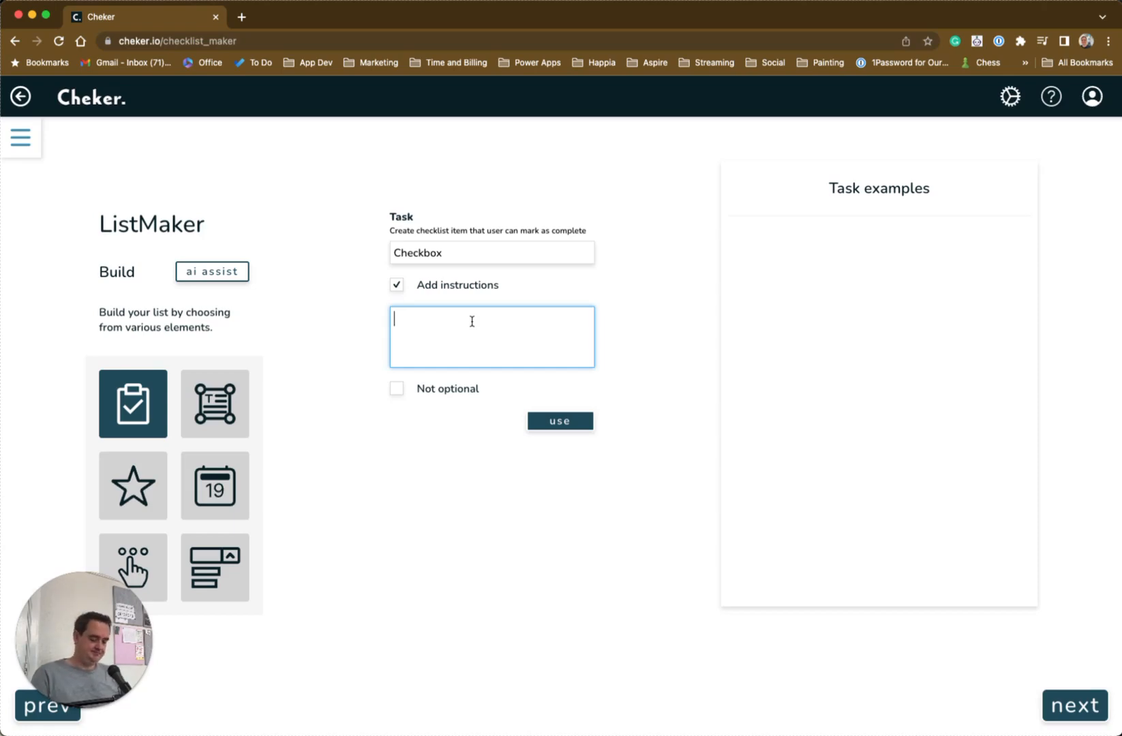
type("Extra informat")
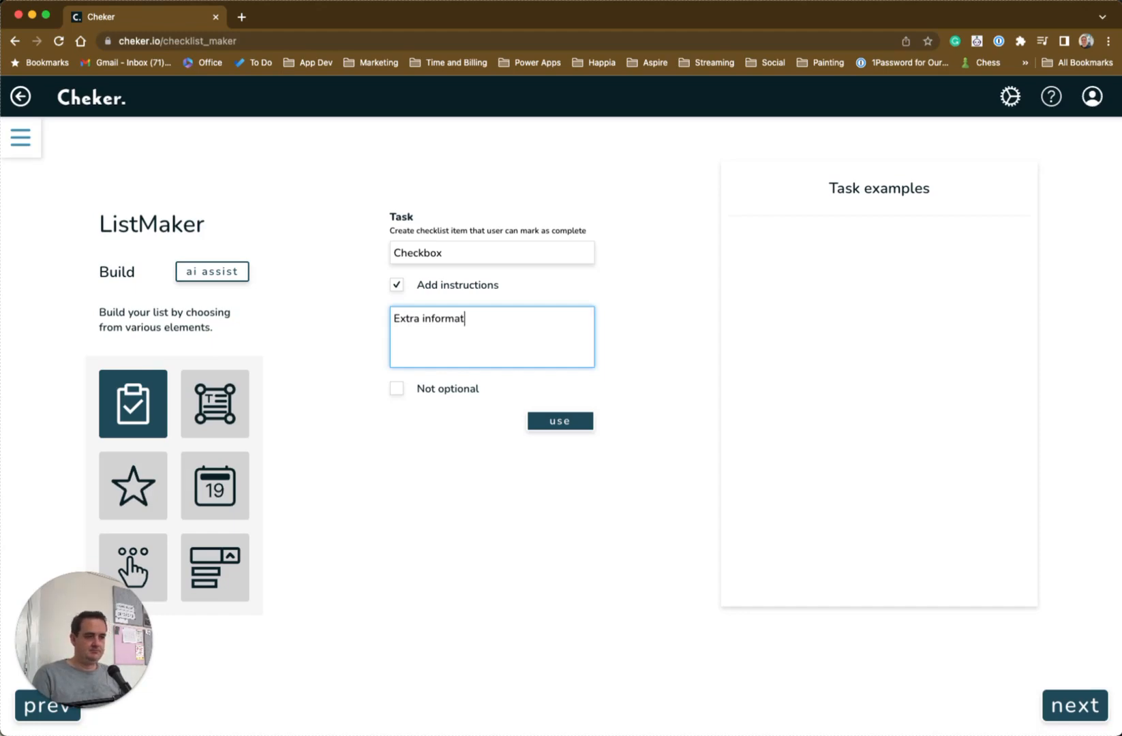
type("ion goes here")
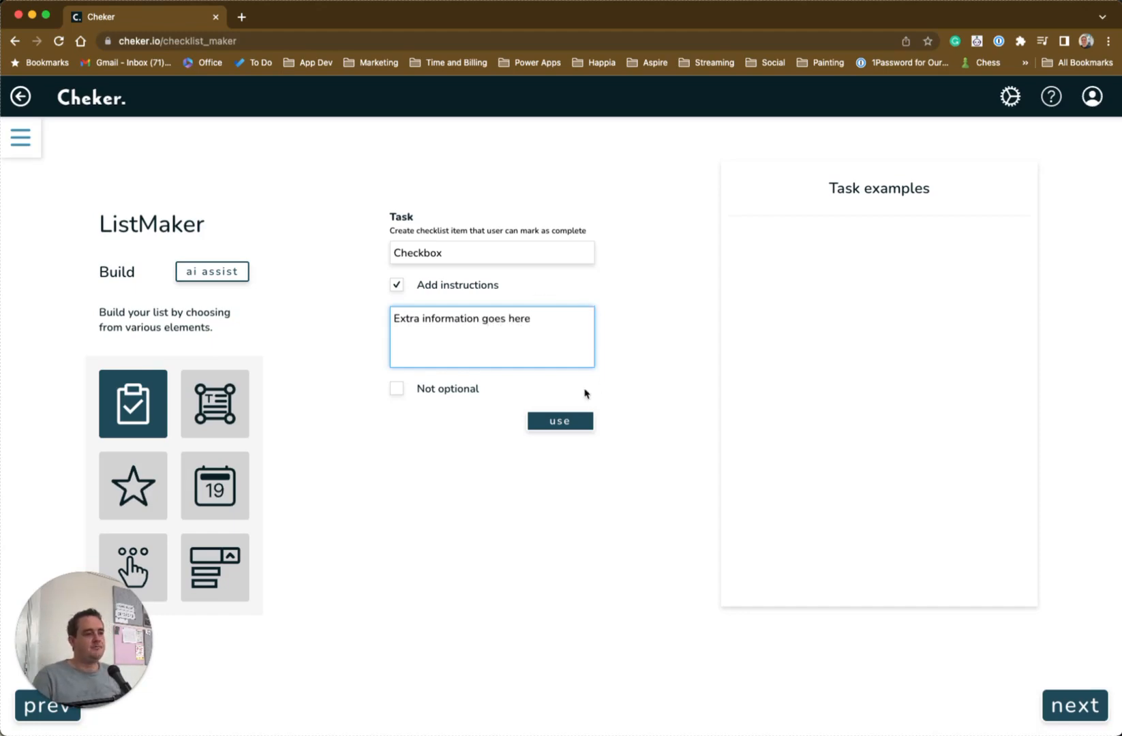
left_click(561, 422)
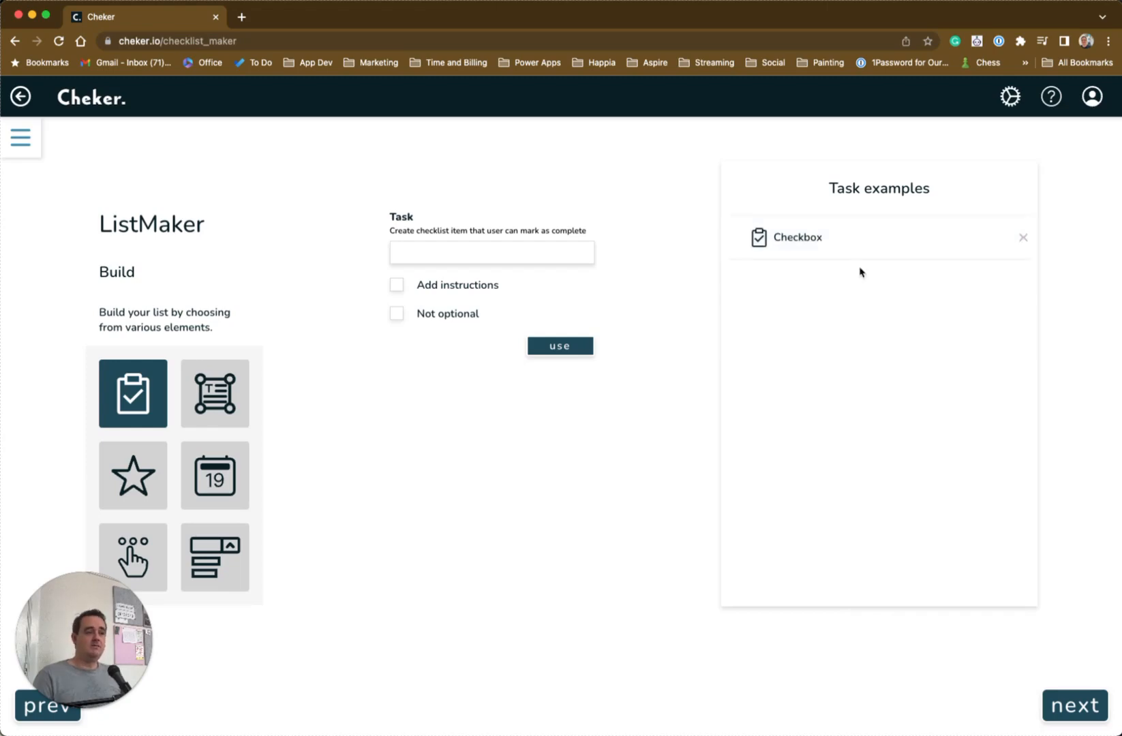
left_click(870, 246)
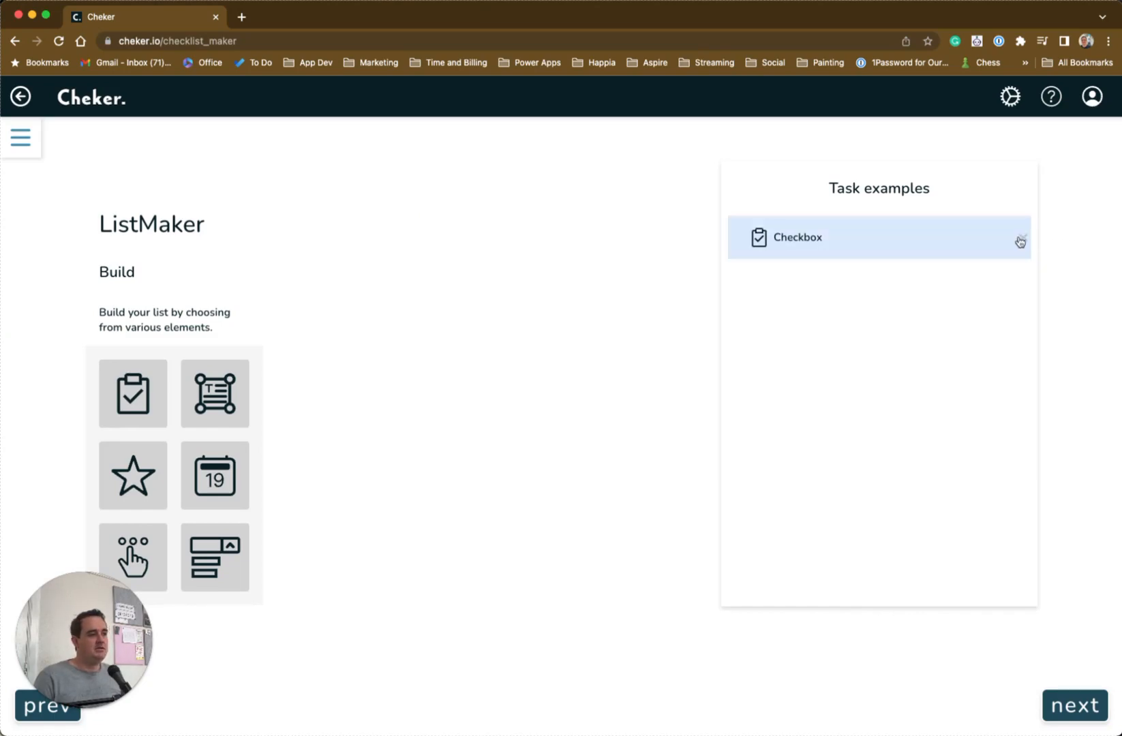
left_click(1022, 239)
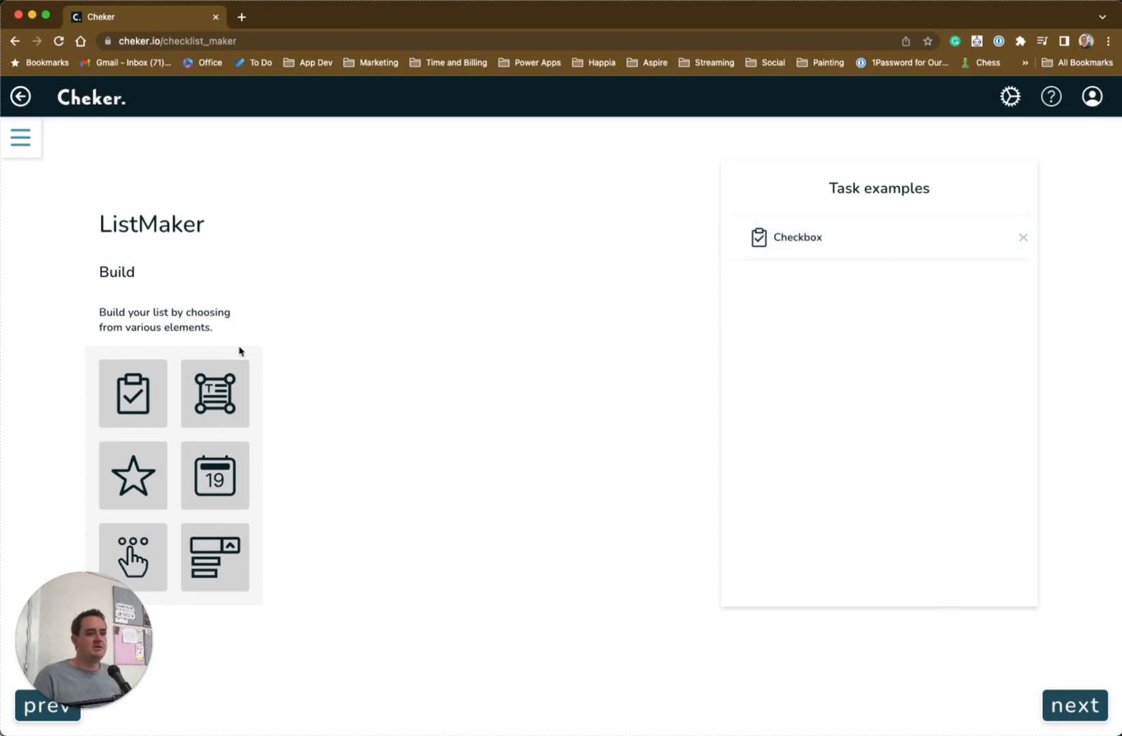
Add a Text item named "Text response example" to the checklist, without instructions and left optional
left_click(222, 391)
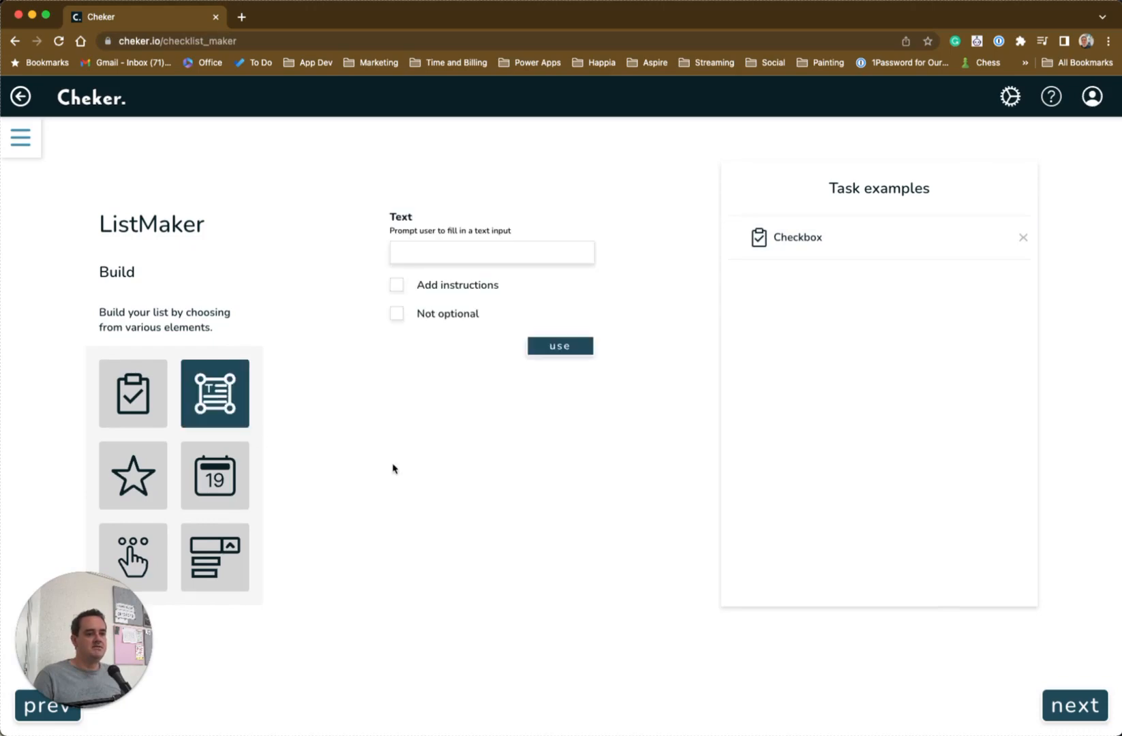
left_click(430, 253)
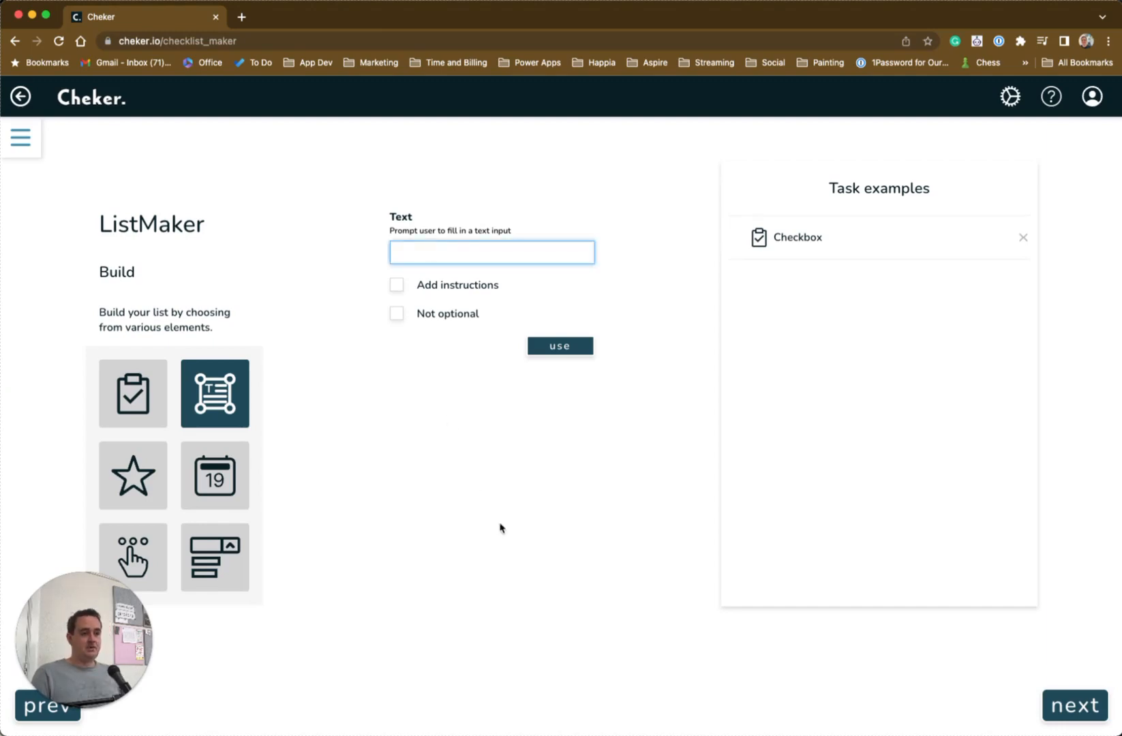
type("Teext")
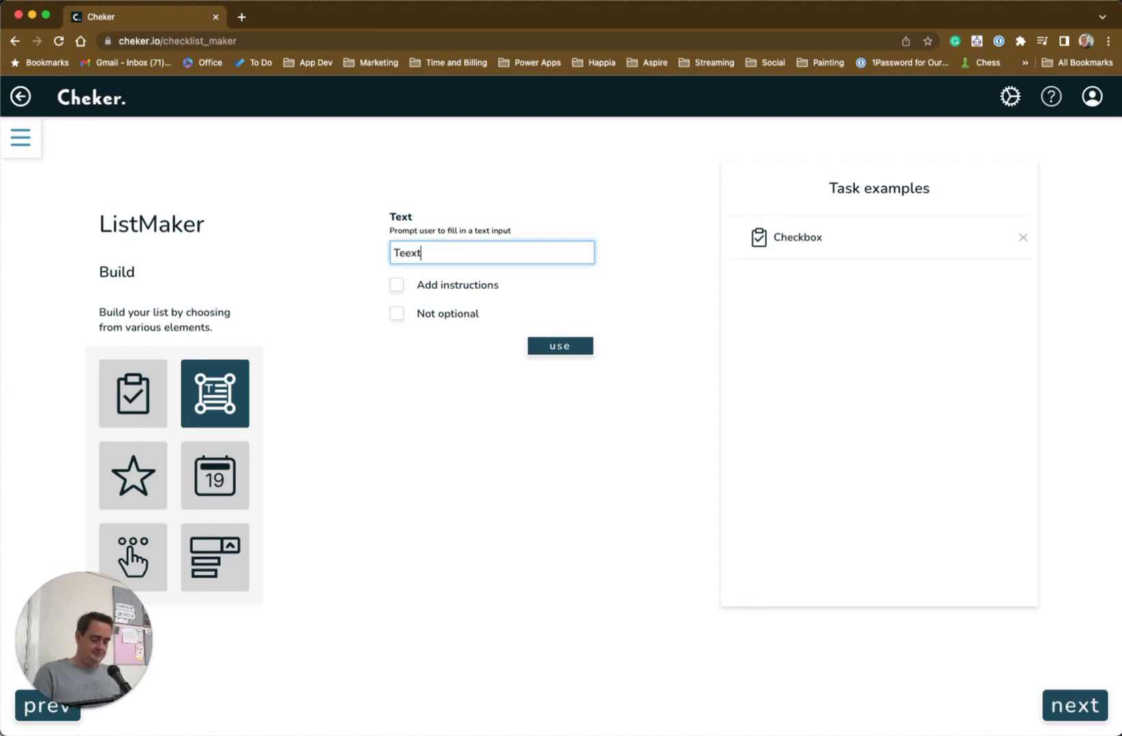
type(" response example")
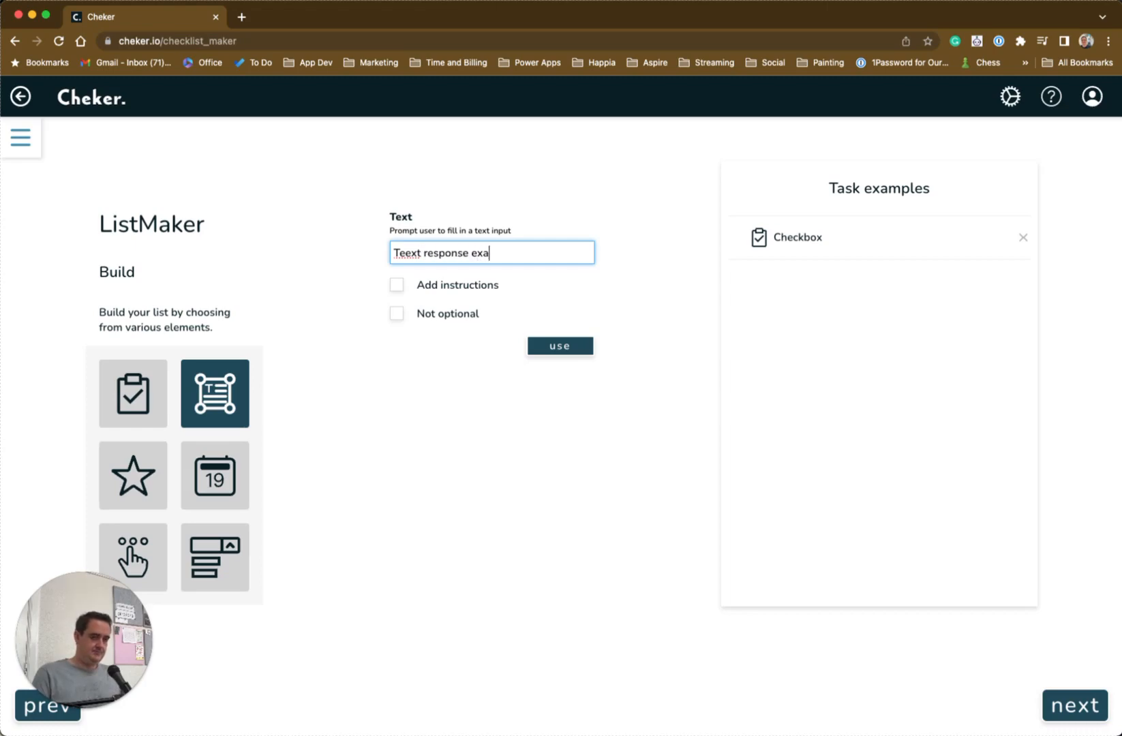
left_click(407, 252)
key("BackSpace")
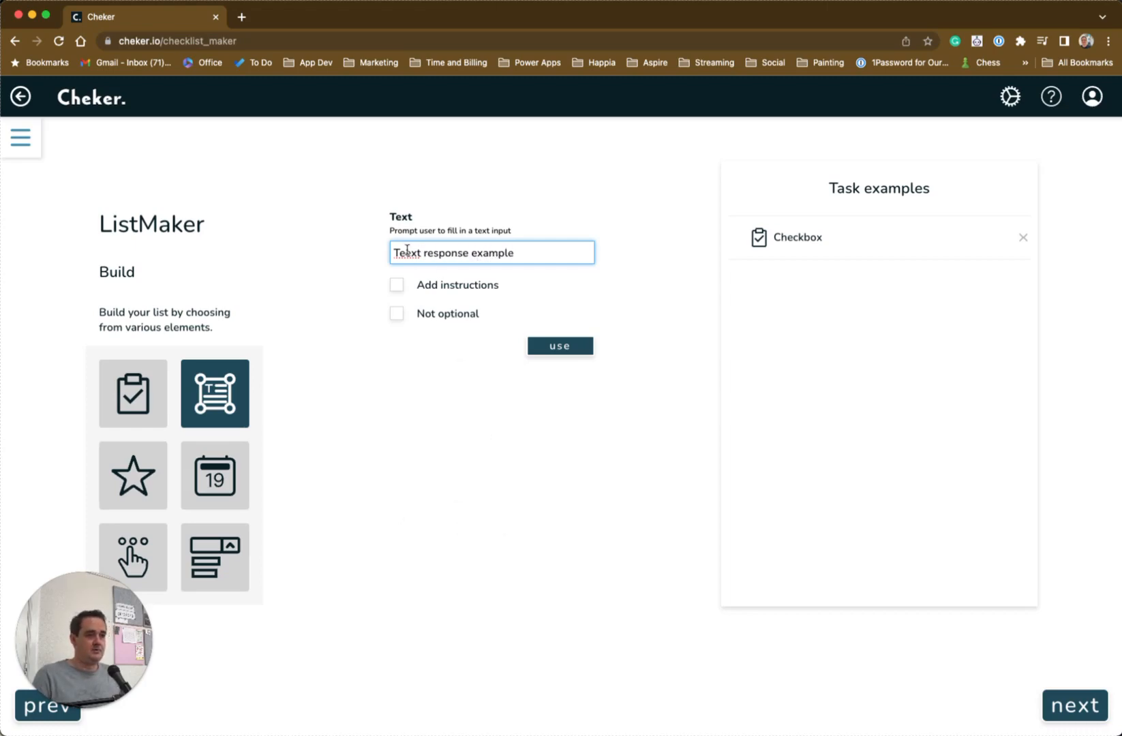
left_click(508, 388)
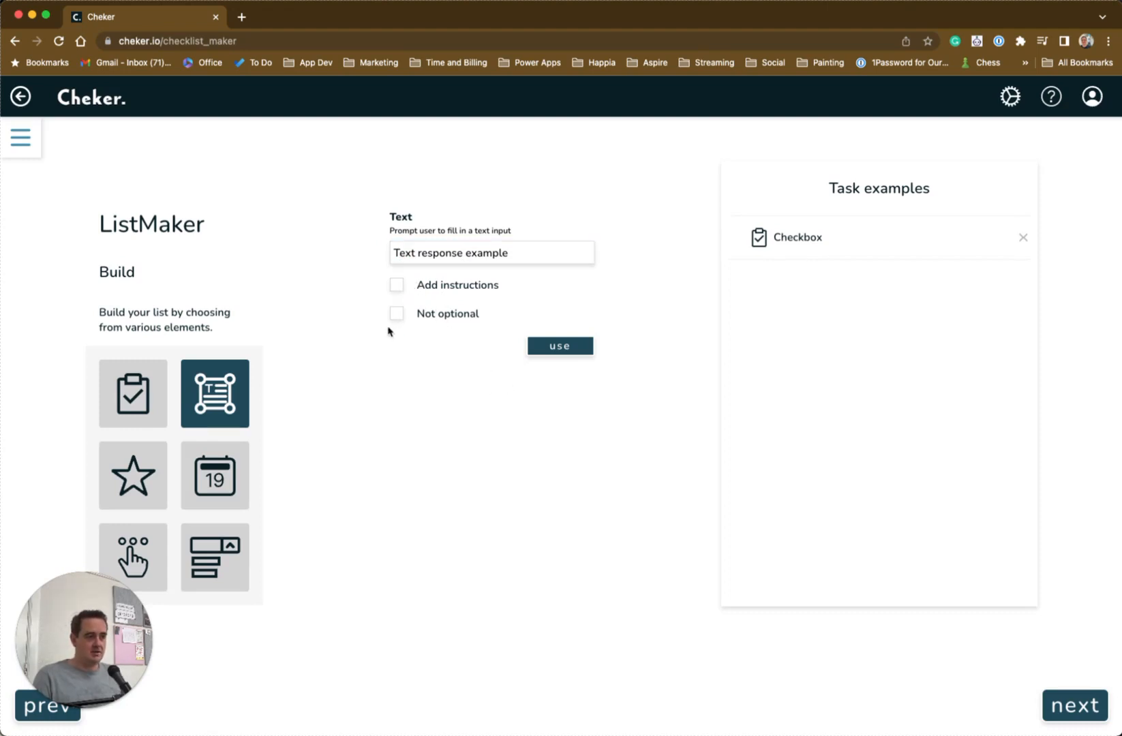
left_click(579, 349)
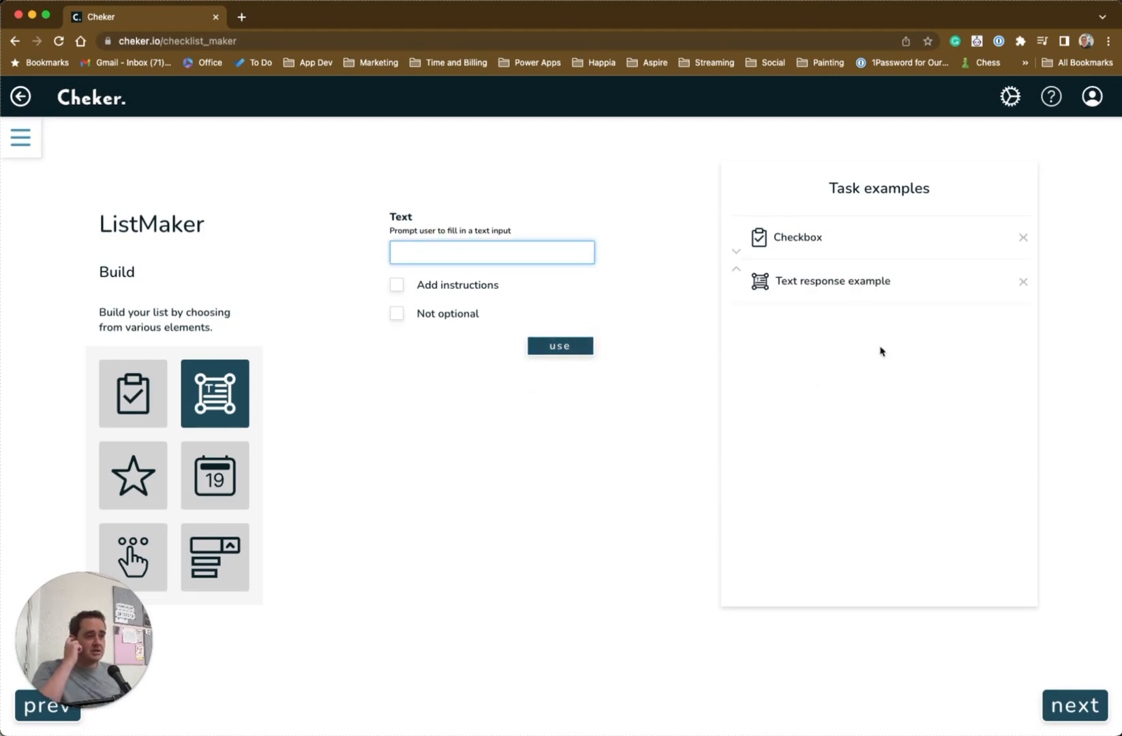
Try moving the text response item above the Checkbox item and restore the original order
left_click(736, 269)
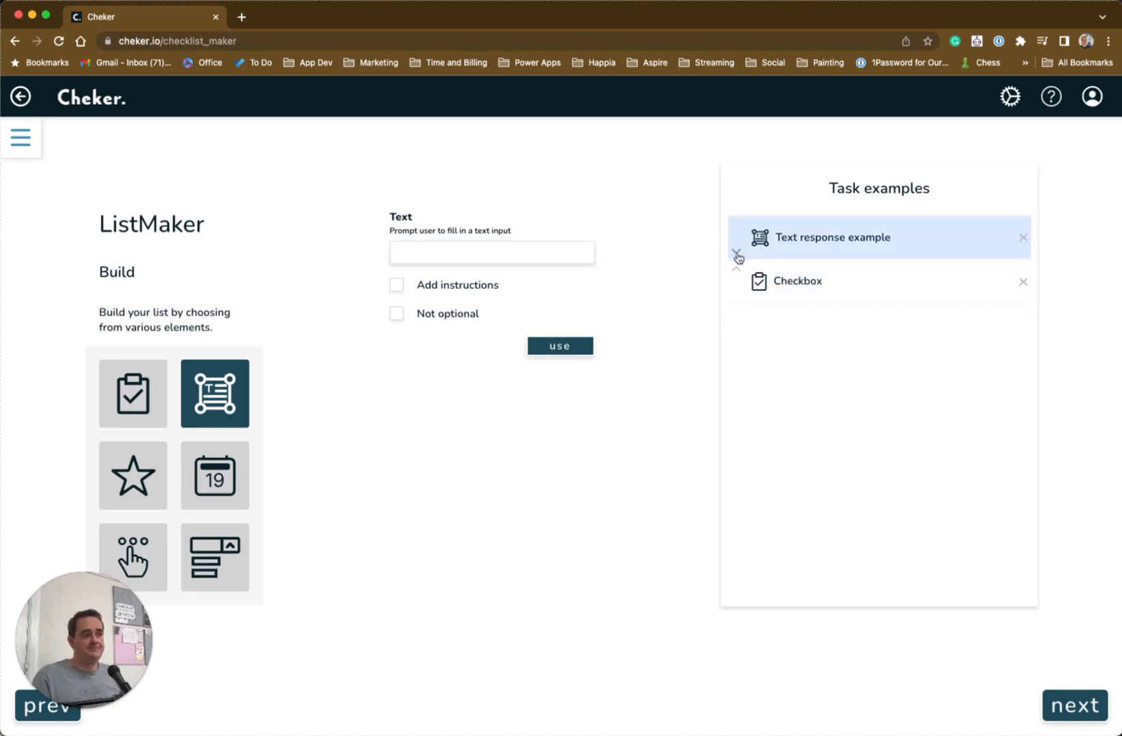
left_click(737, 271)
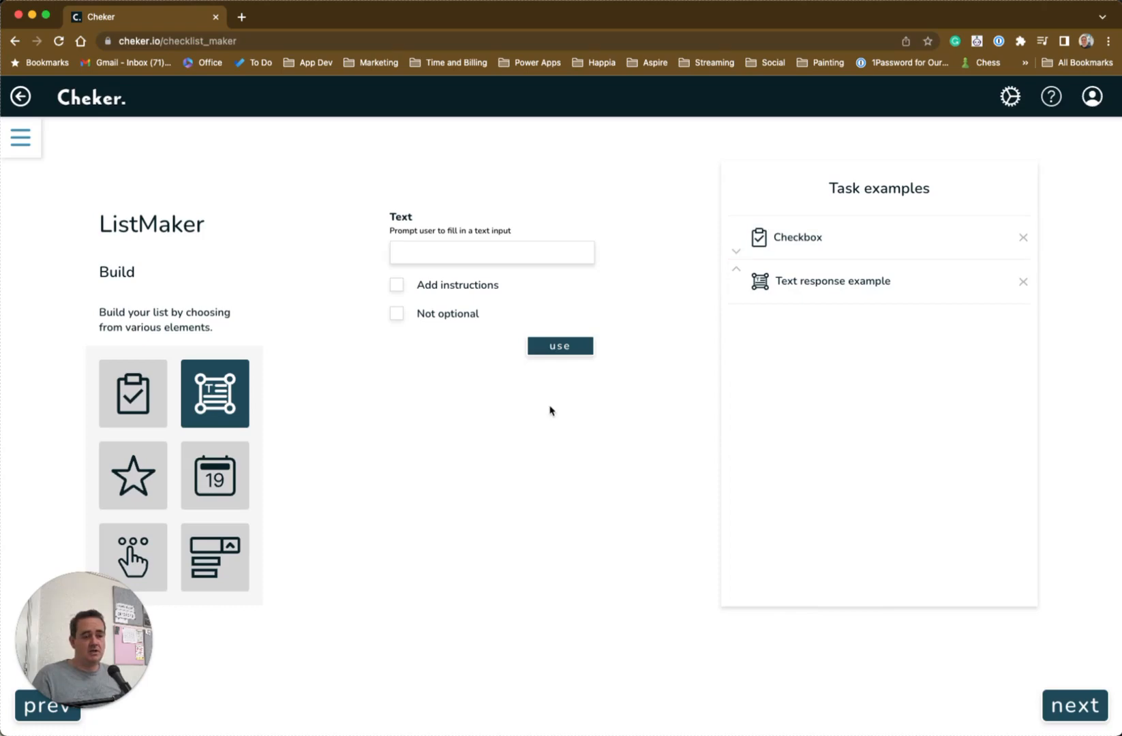
Add a Rating item named "5 star rating example" to the checklist, without instructions and left optional
left_click(131, 478)
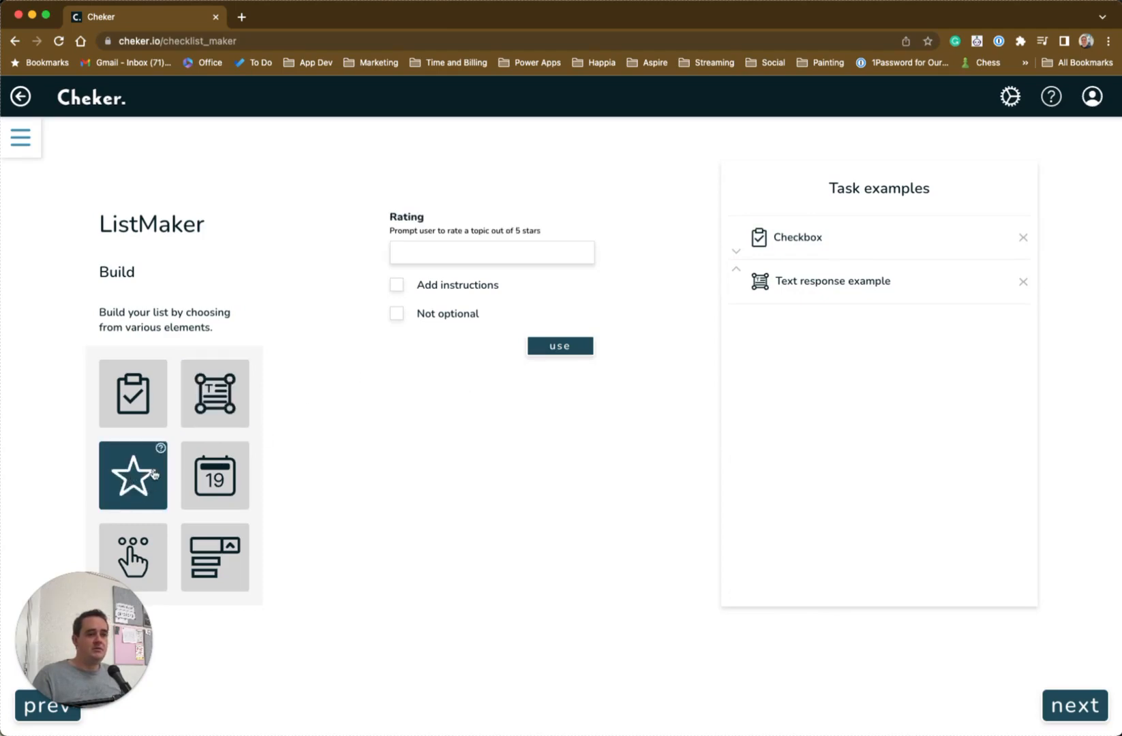
left_click(420, 255)
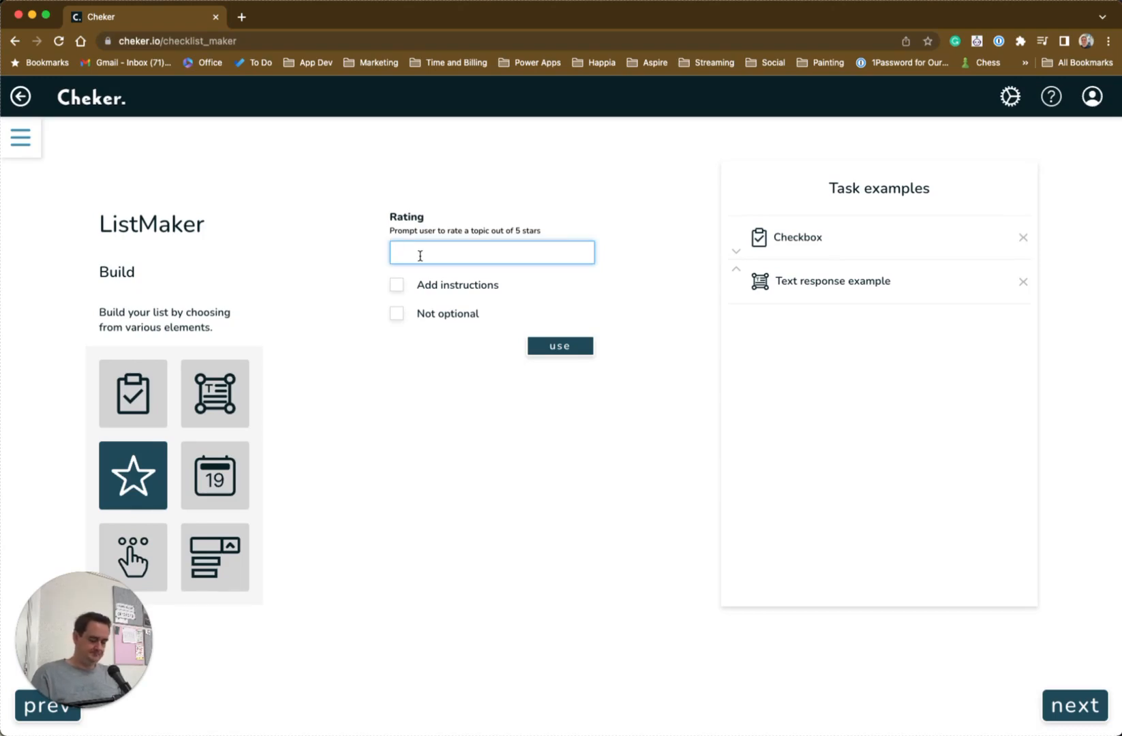
type("5 st")
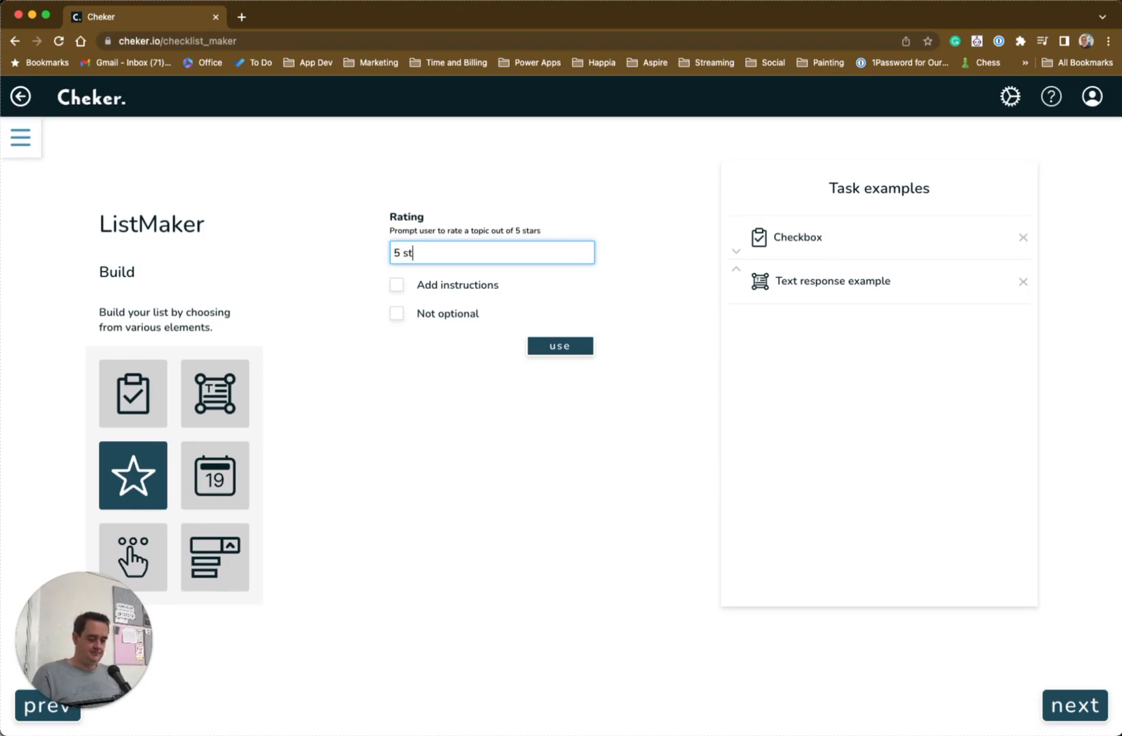
type("ar rating ex")
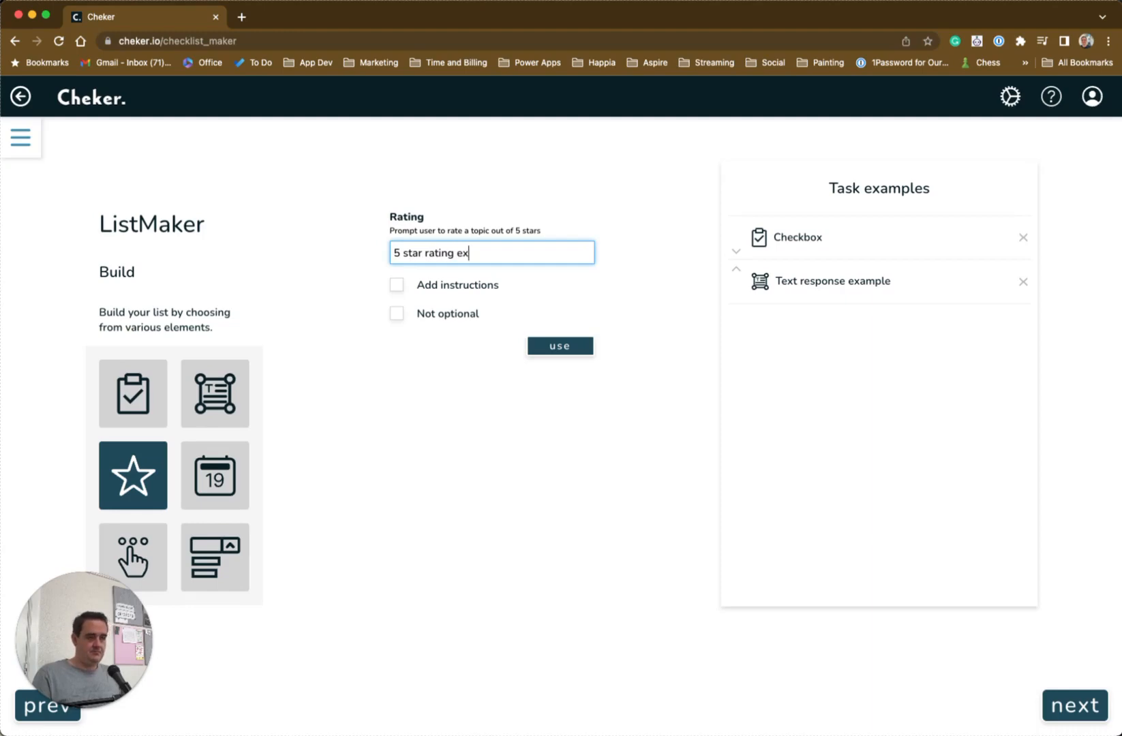
type("xample")
left_click(563, 347)
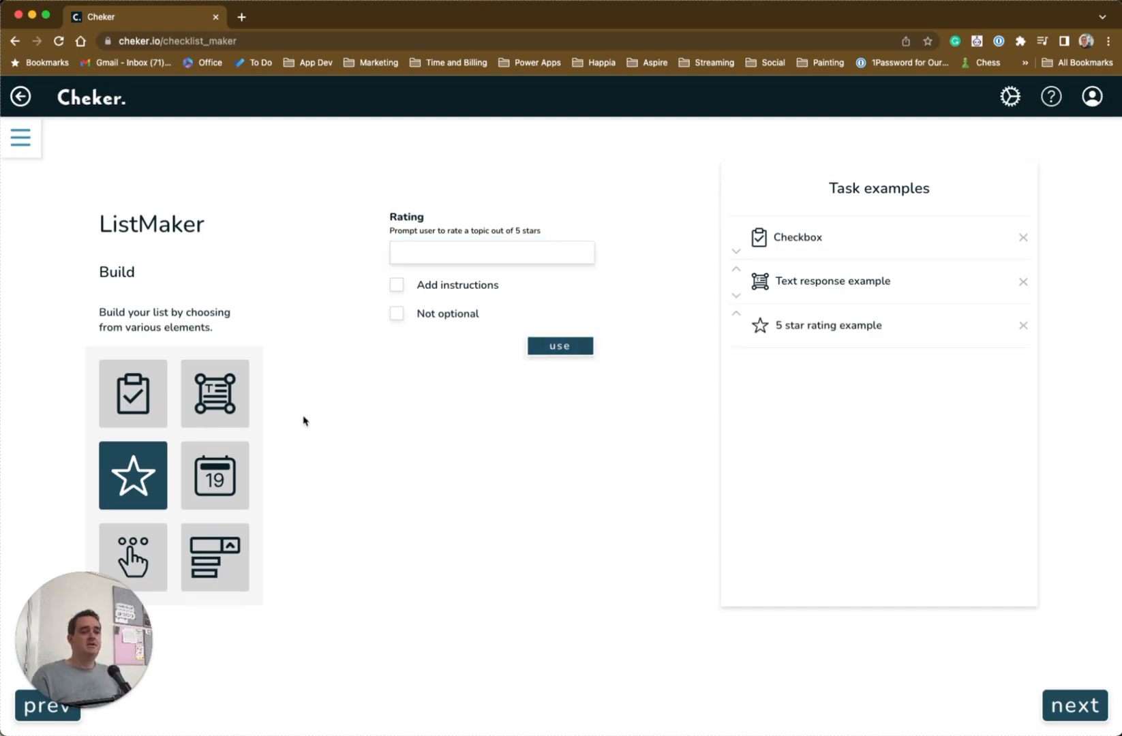
Add a Date/Time item named "Date only" with instructions asking for only the date, leaving time excluded and the item optional
left_click(211, 480)
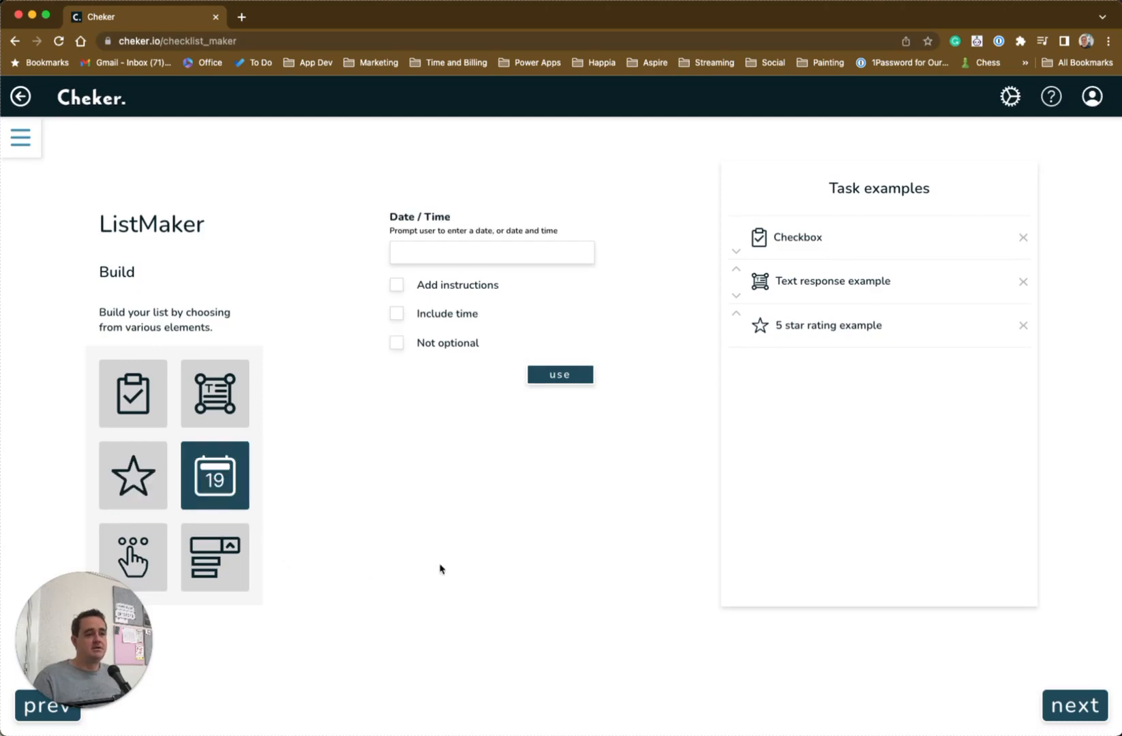
left_click(486, 250)
type("Date only")
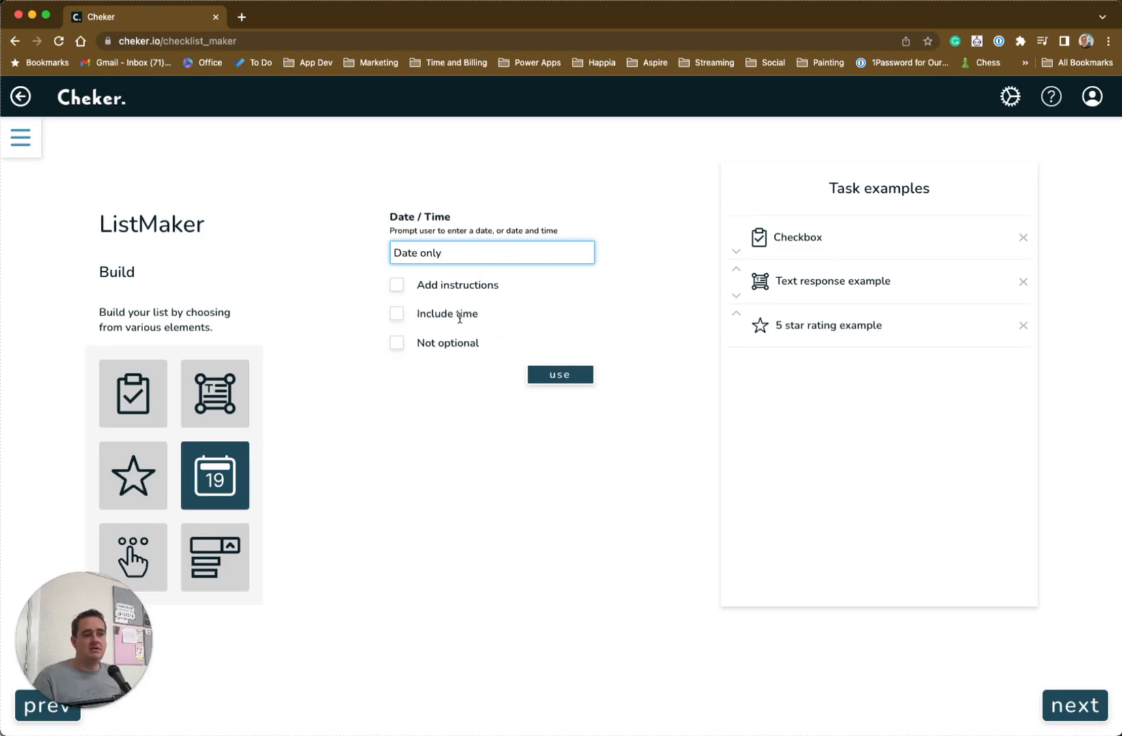
left_click(396, 285)
left_click(442, 323)
type("Only the dat")
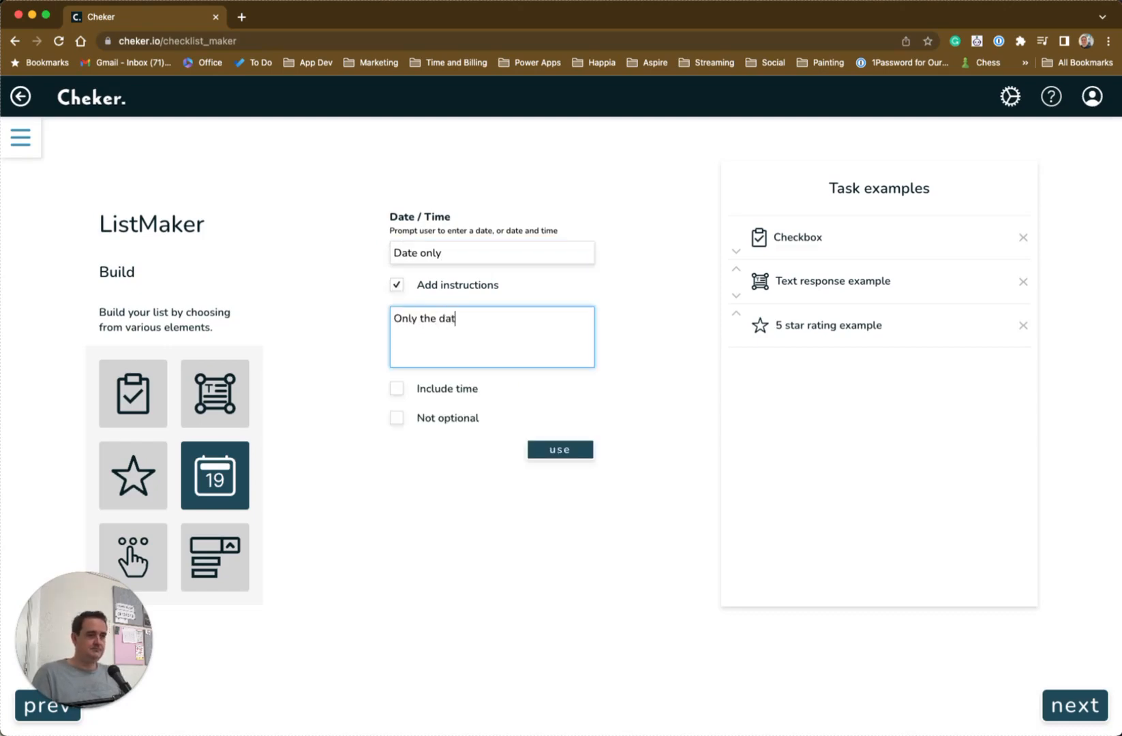
left_click(557, 451)
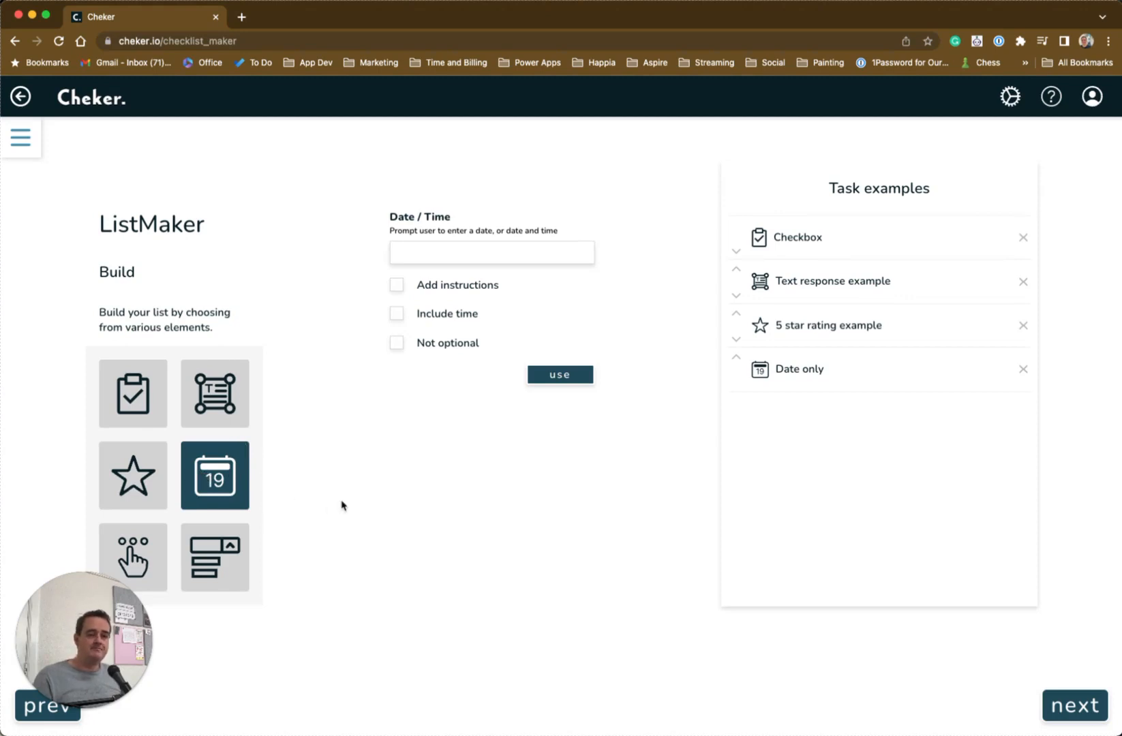
Add a Date/Time item named "Date and time" with the instructions "Specific time" and time included
left_click(476, 254)
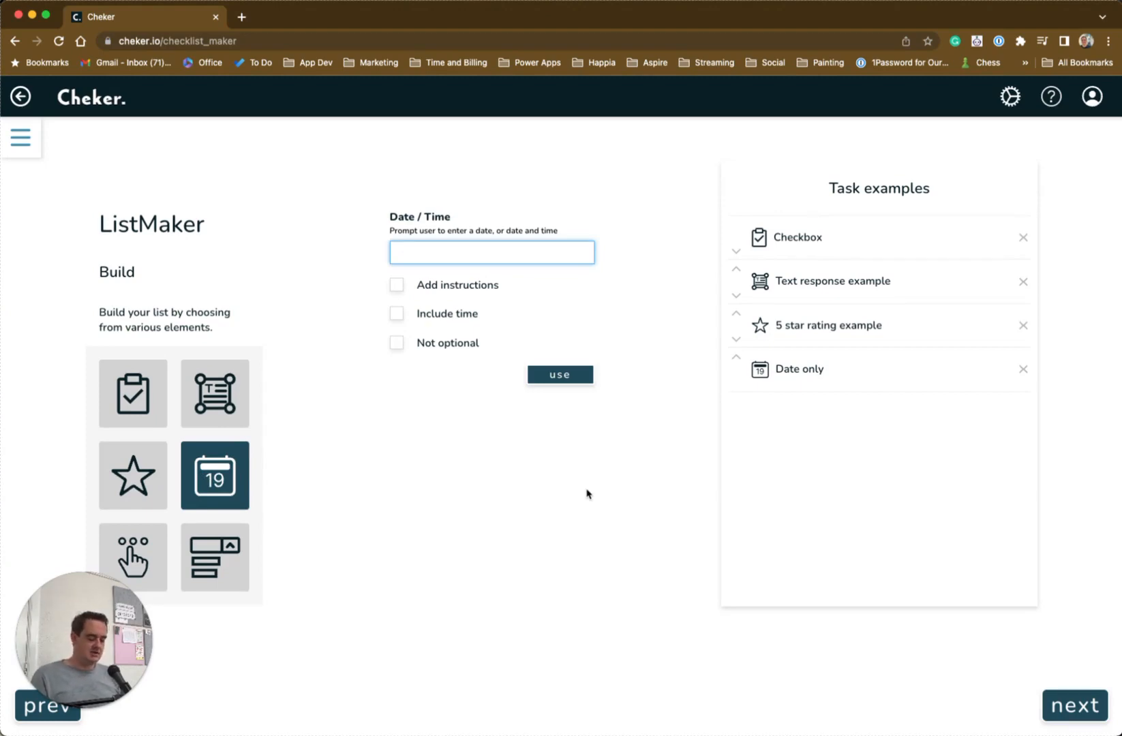
type("Date and time")
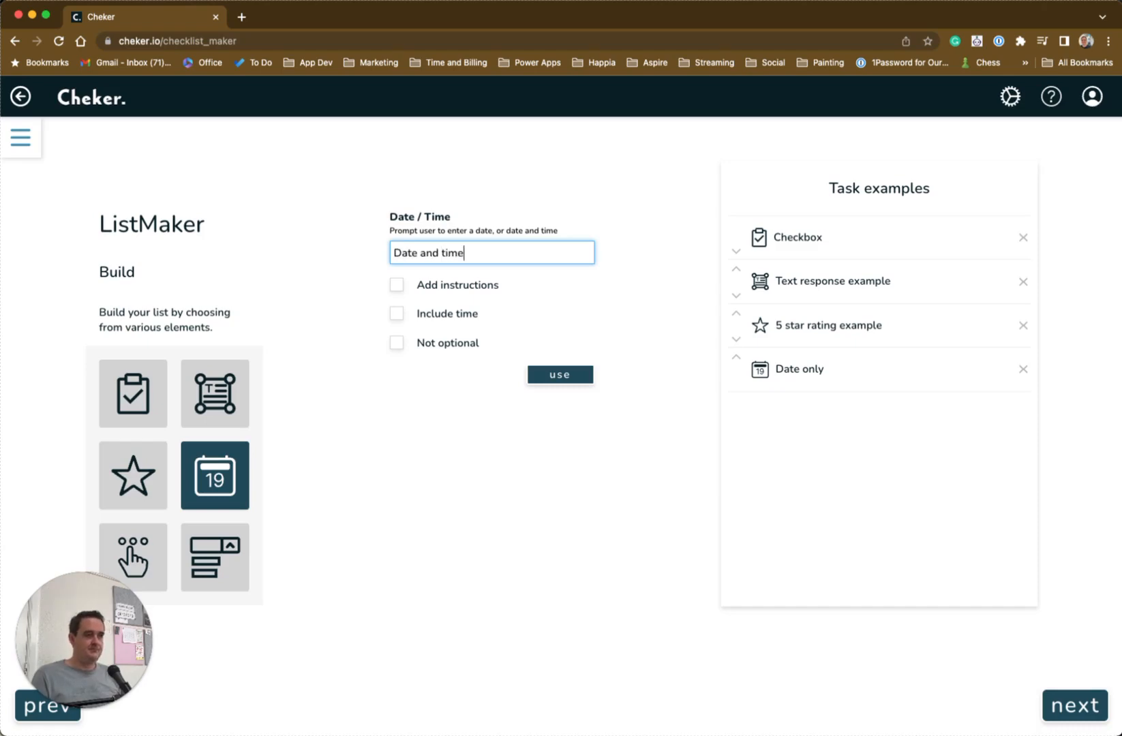
left_click(397, 286)
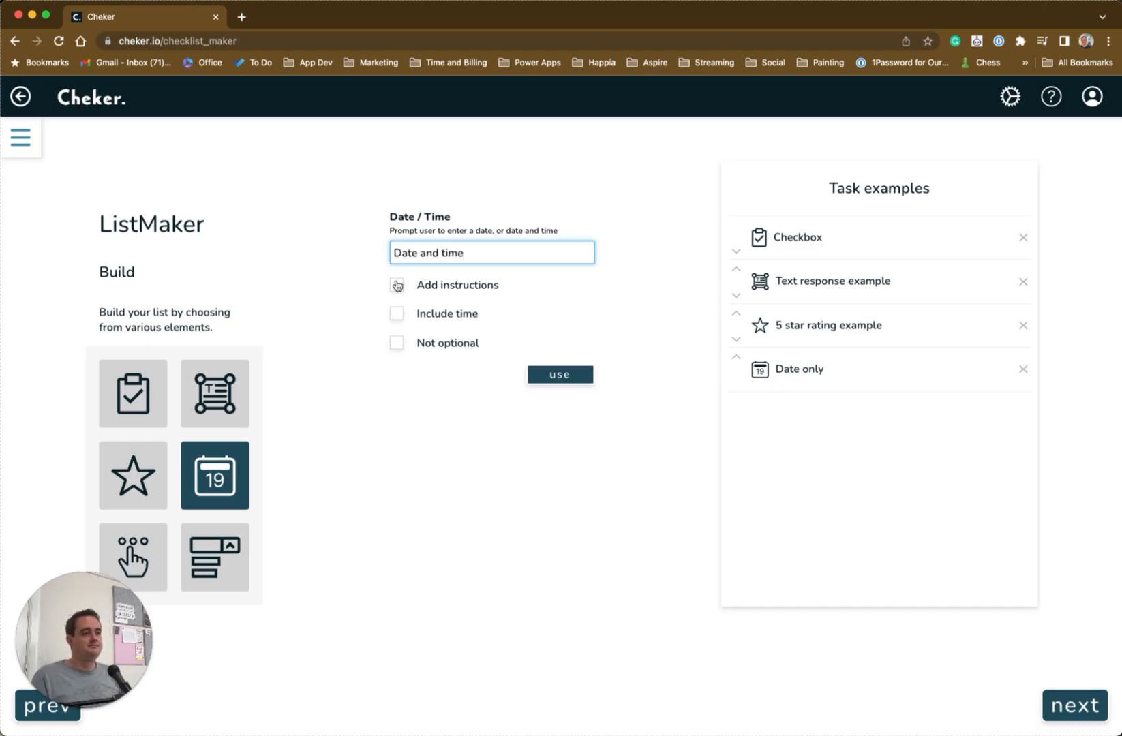
left_click(415, 318)
type("S")
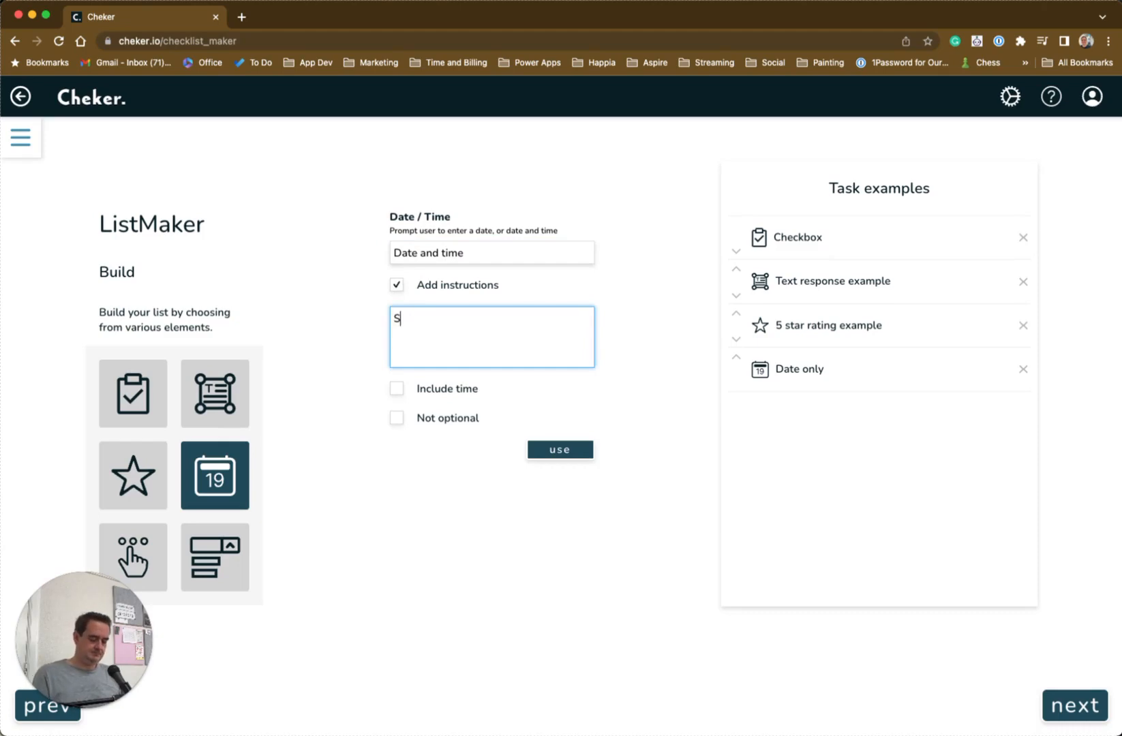
type("pecific time")
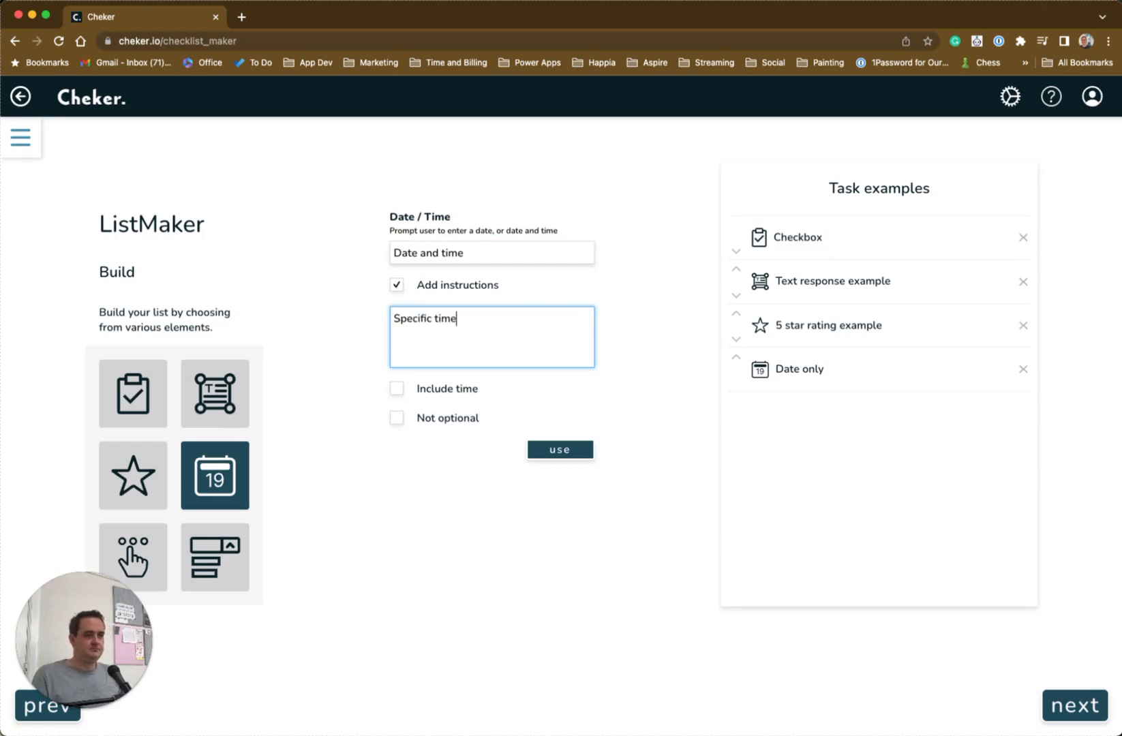
left_click(457, 512)
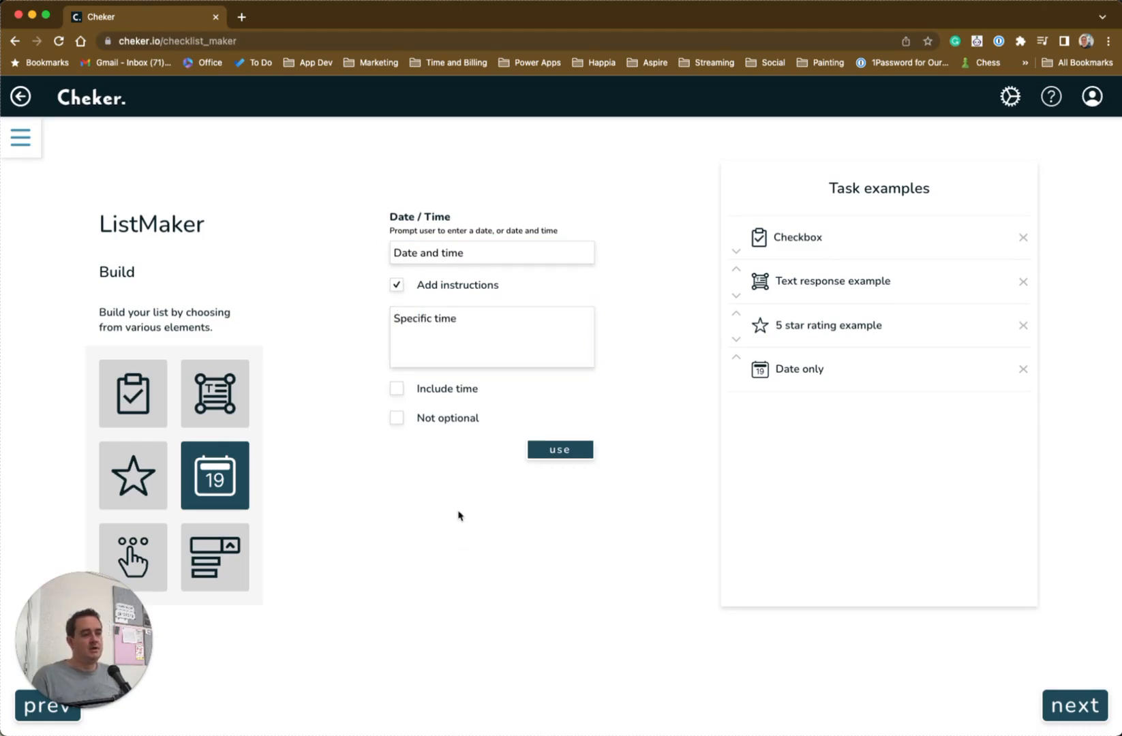
left_click(397, 394)
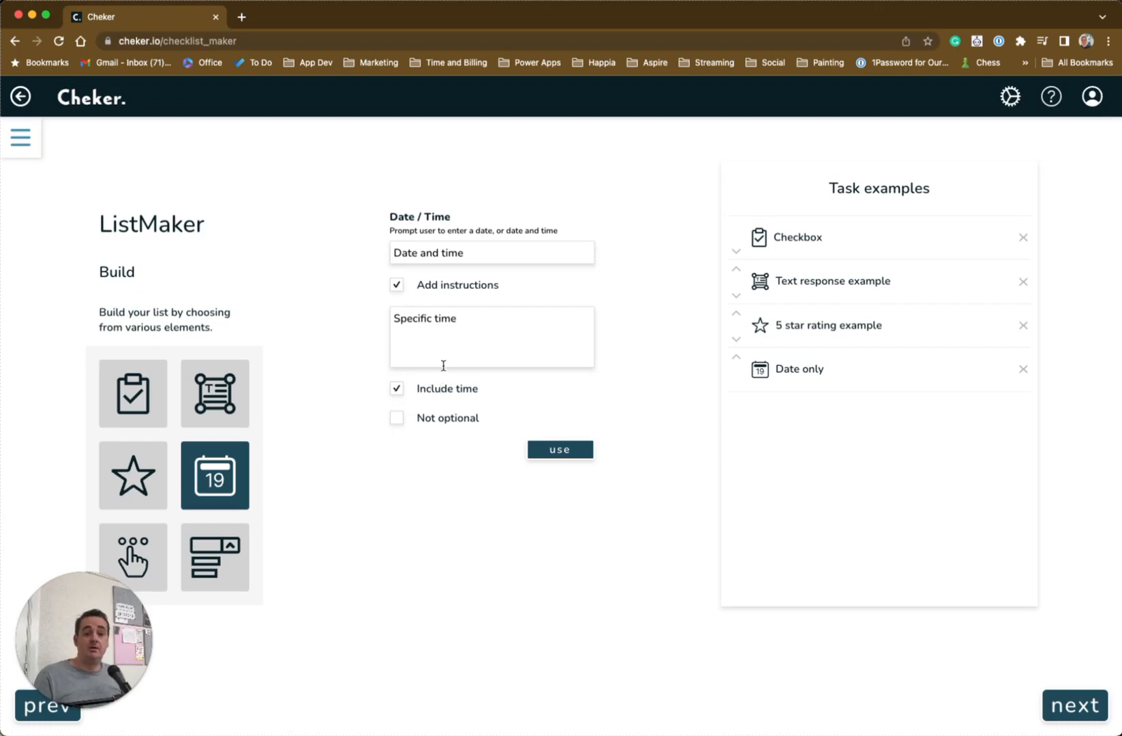
left_click(575, 451)
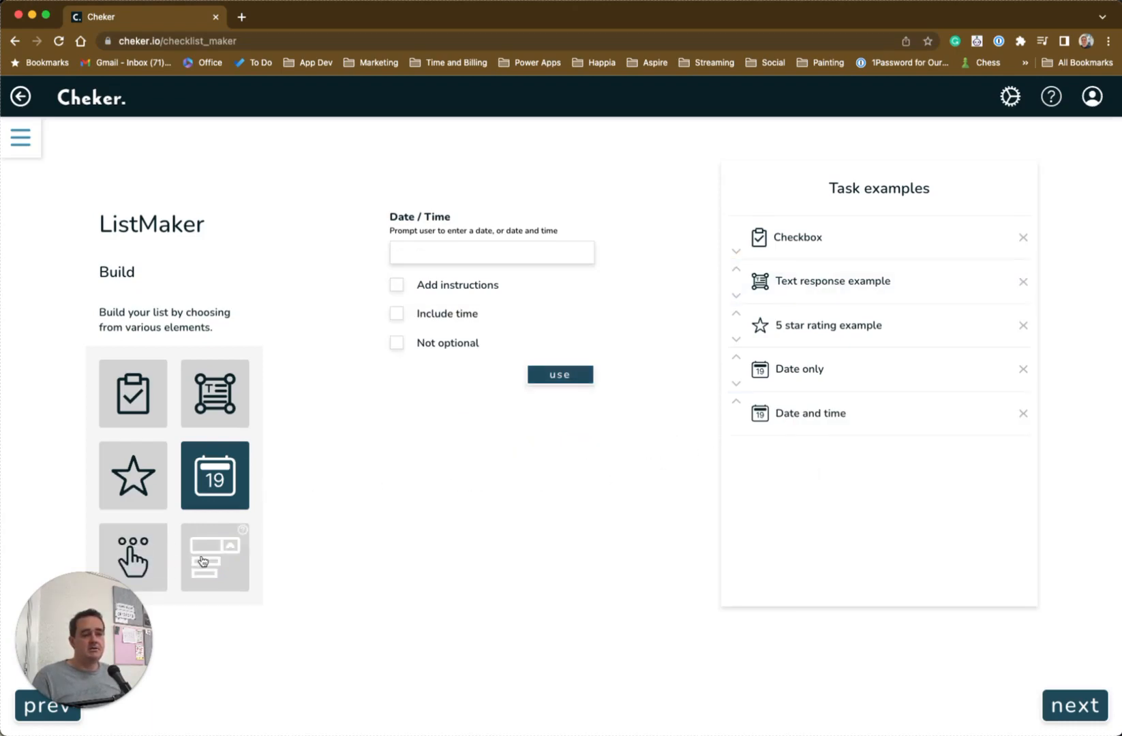
Add a Choice item named "Colour" with the selections Red, Blue and Green, including the "other" option and allowing multiple selections
left_click(127, 559)
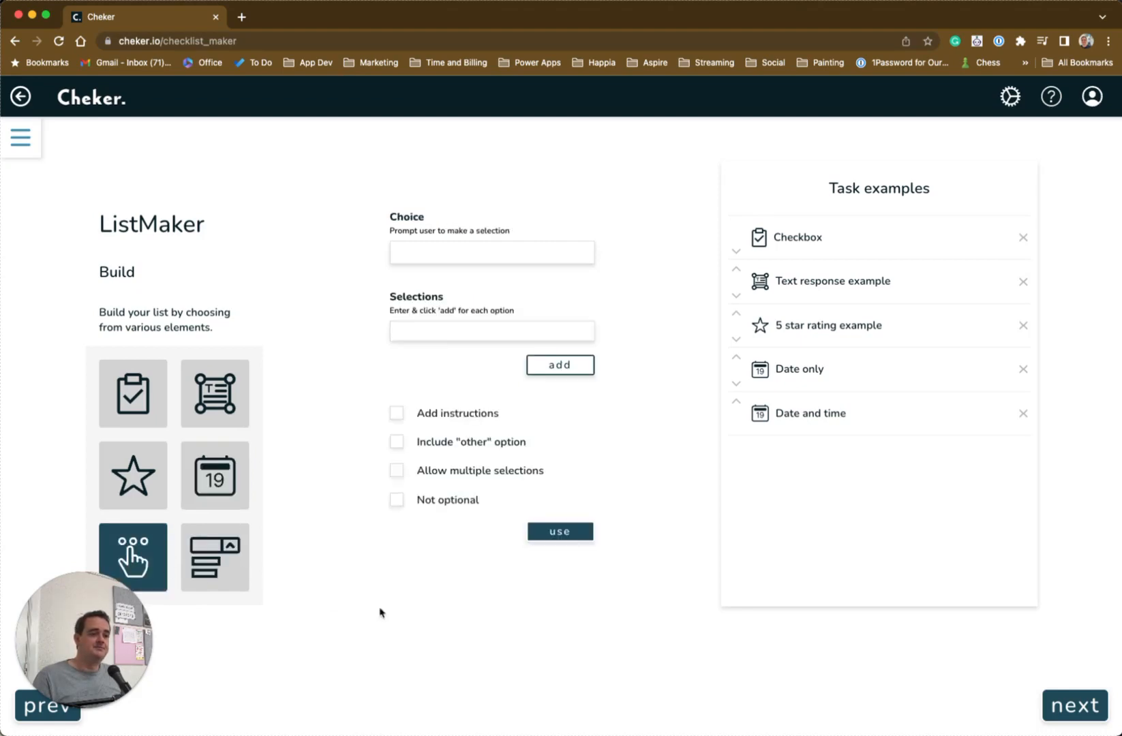
left_click(441, 252)
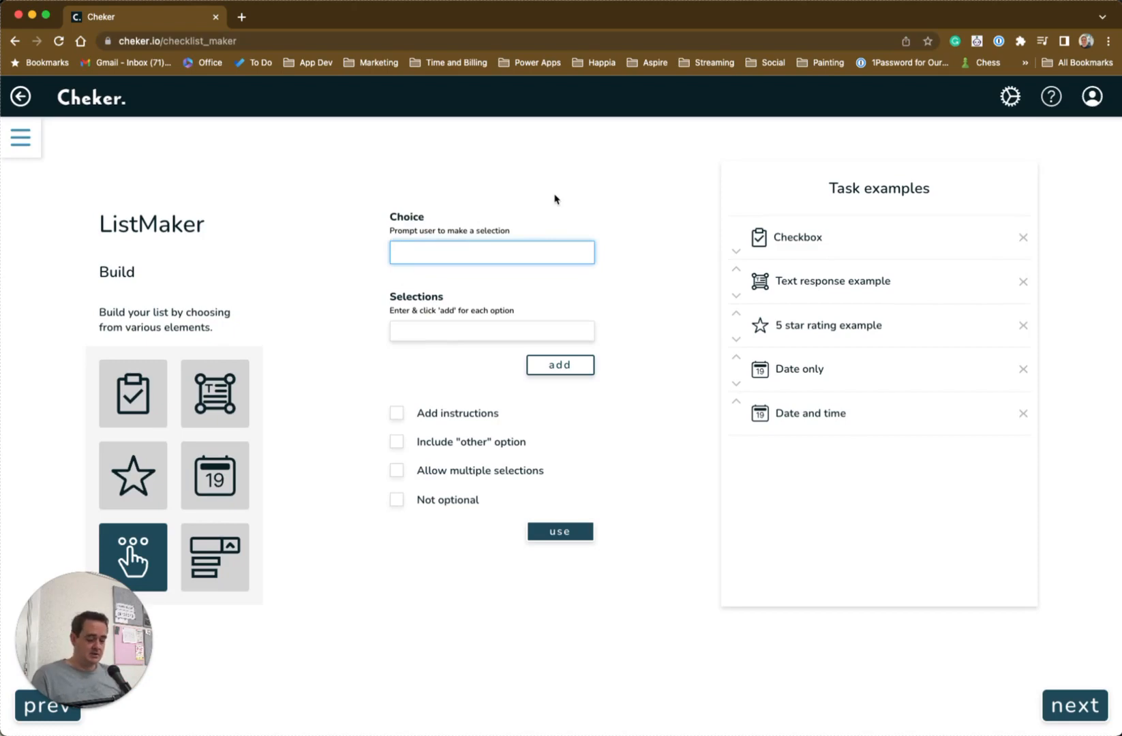
type("Colour")
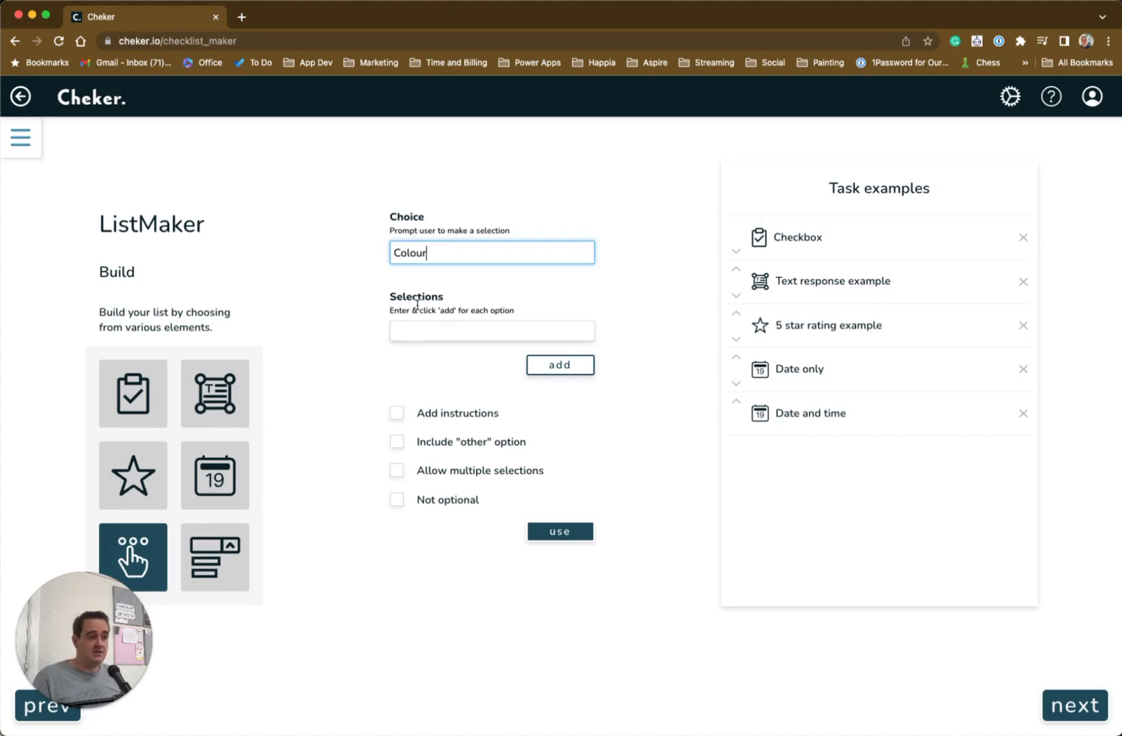
left_click(421, 333)
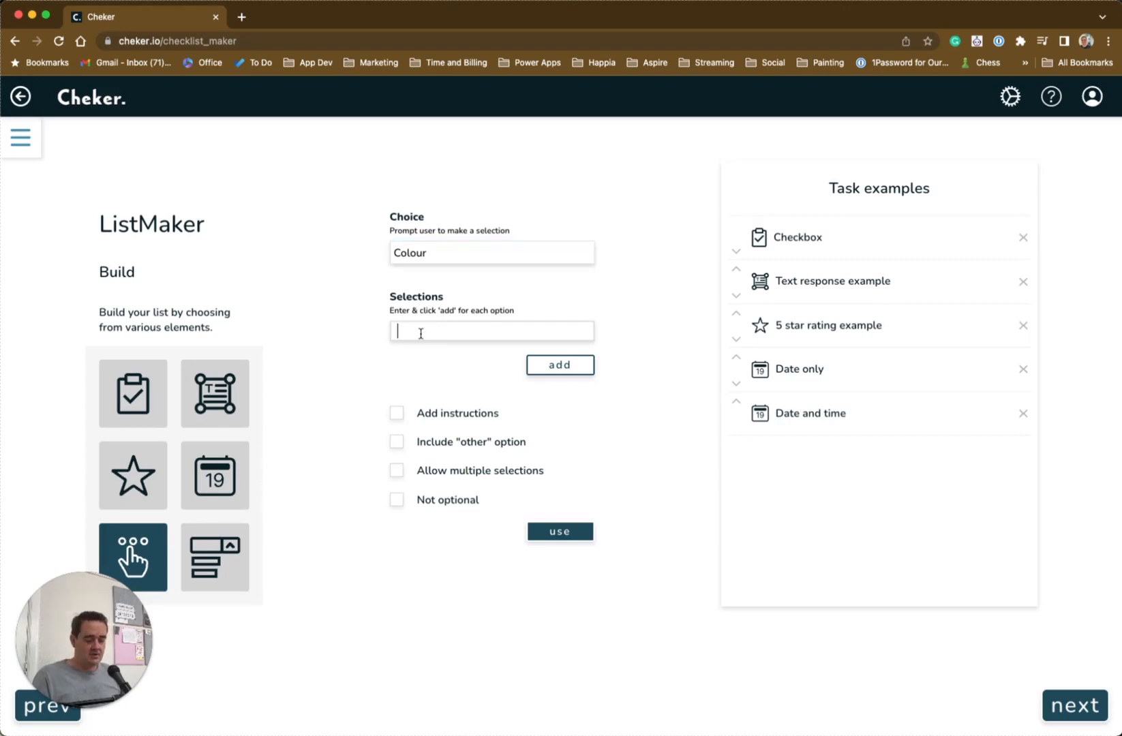
type("Red")
key("Return")
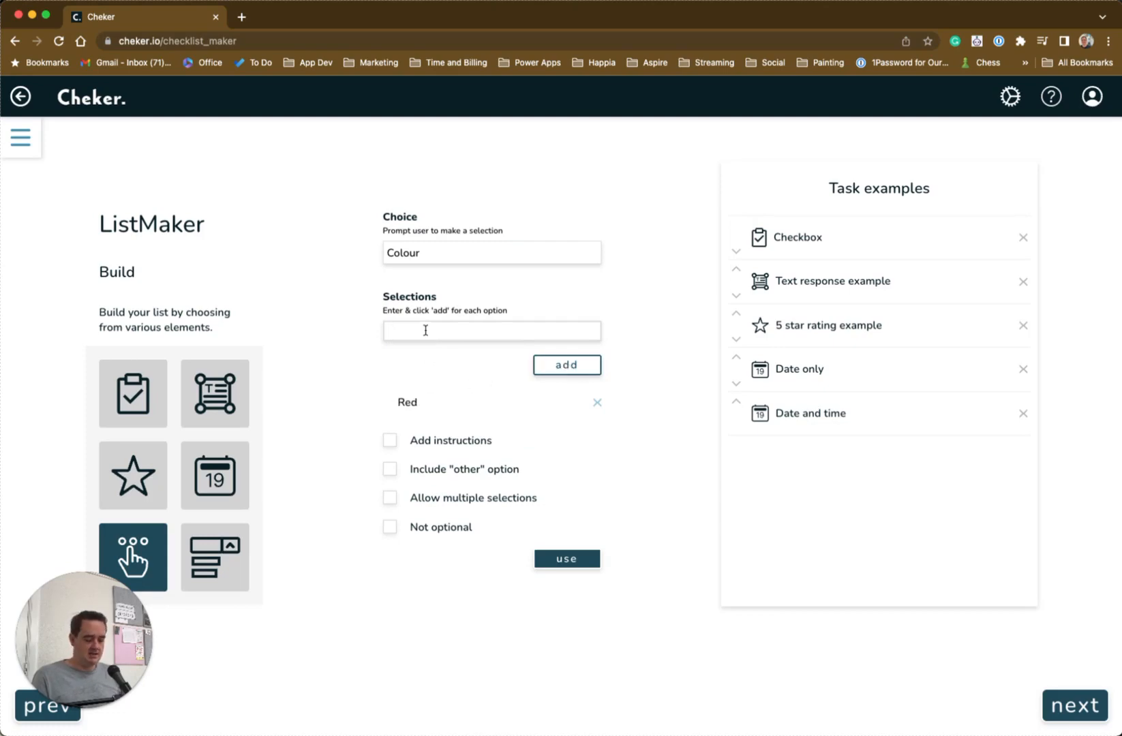
type("Blue")
key("Return")
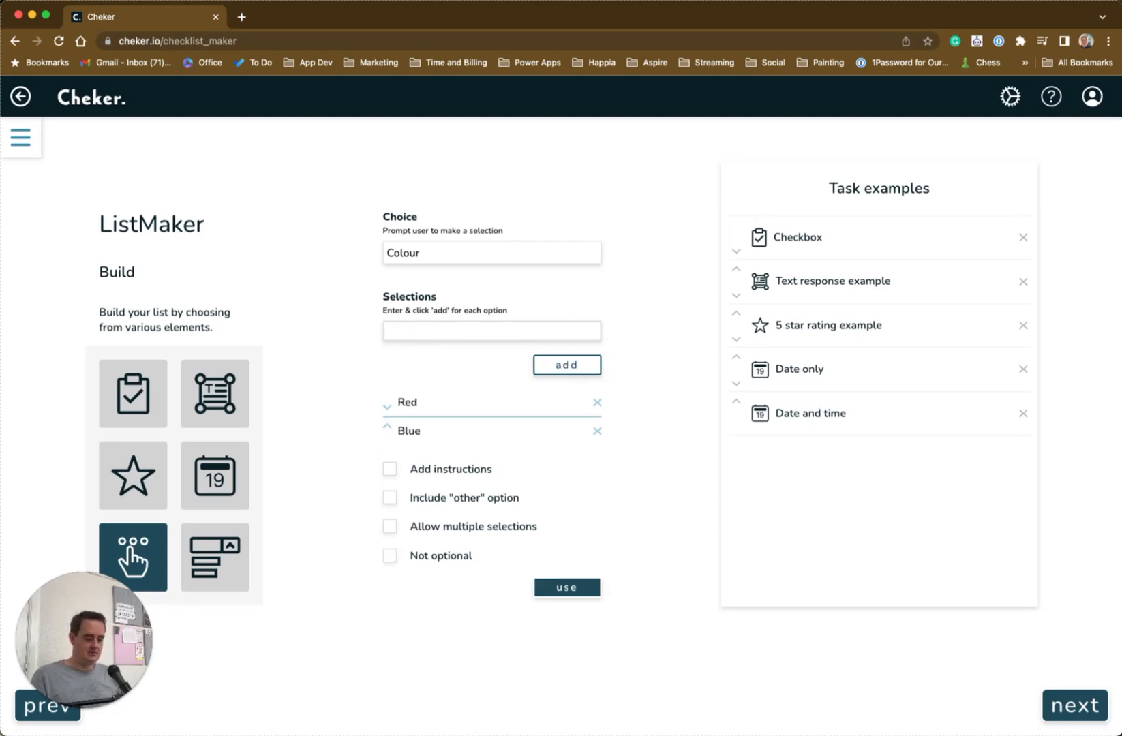
type("Green")
key("Return")
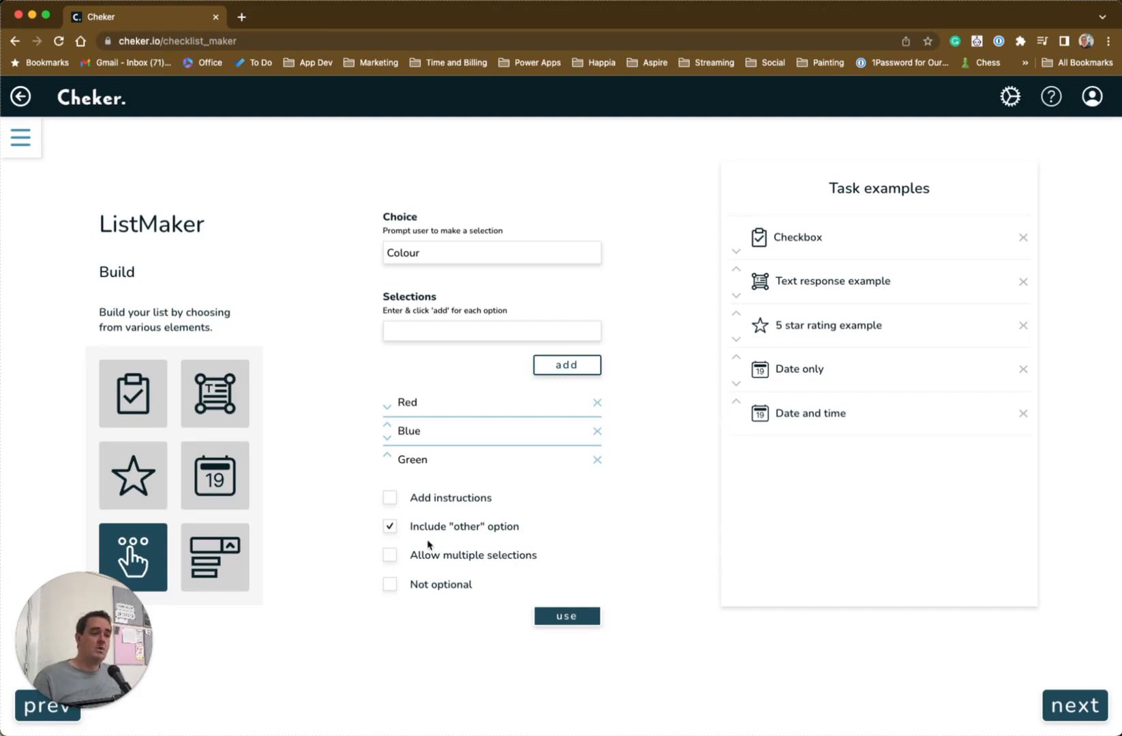
left_click(390, 558)
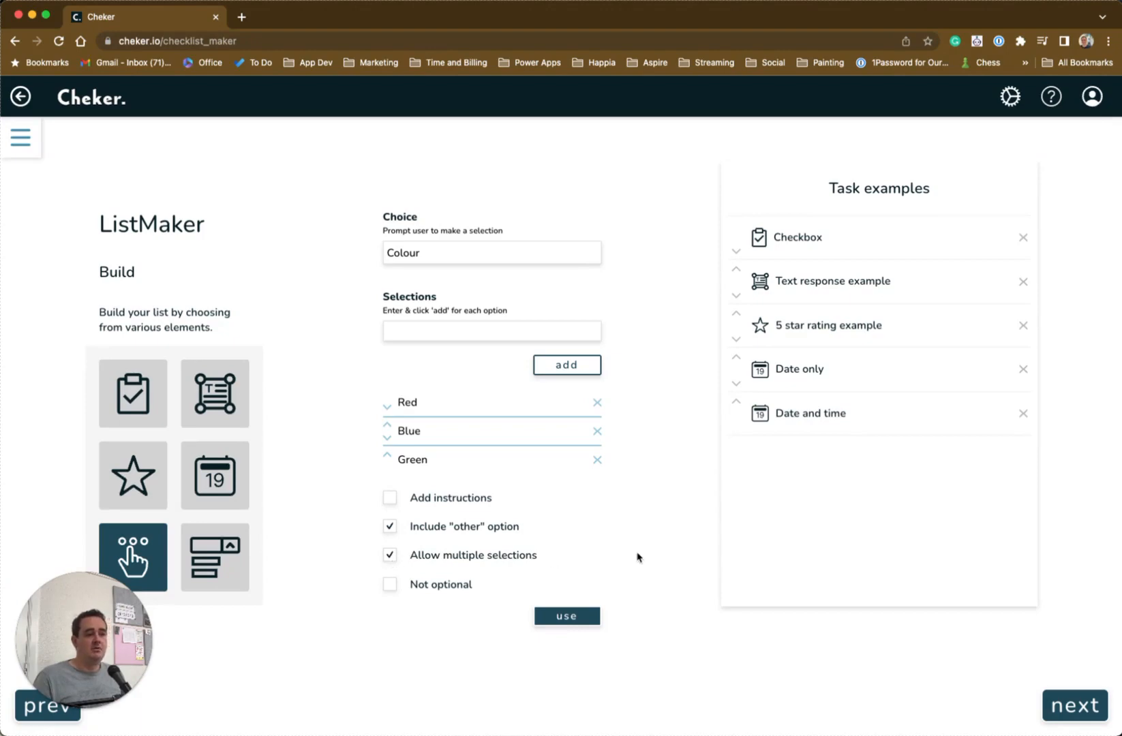
left_click(584, 616)
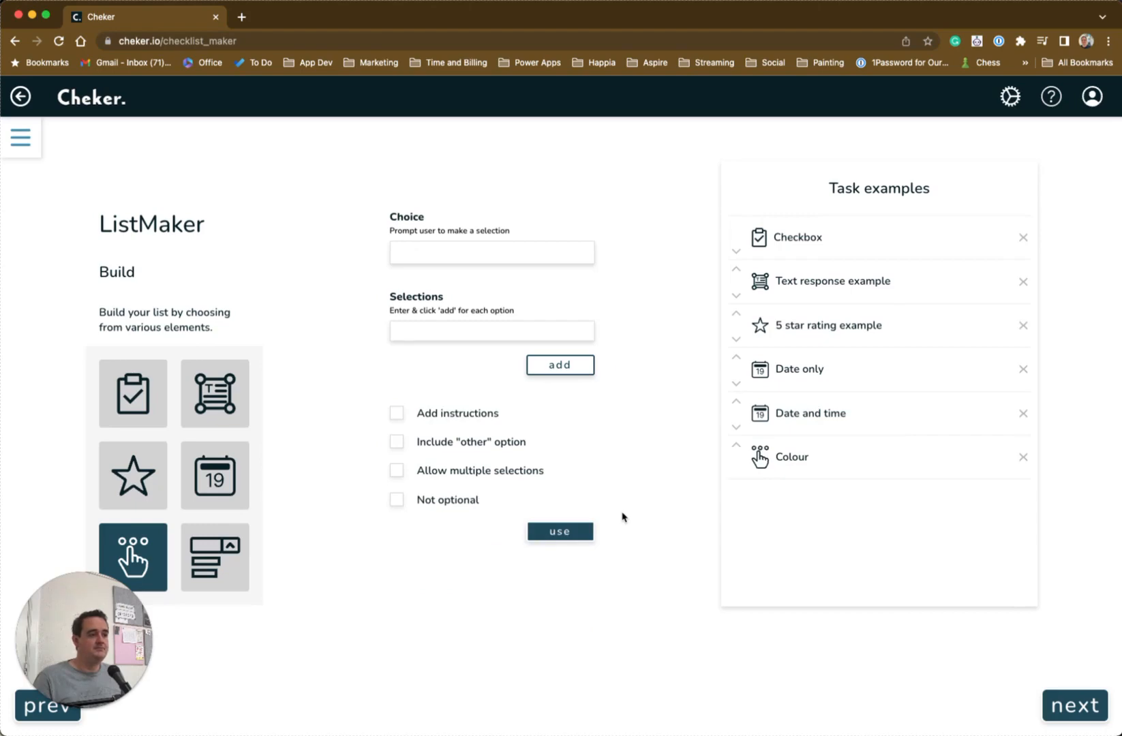
Add Yellow to the Colour item's selections, save the change and reopen the item
left_click(802, 458)
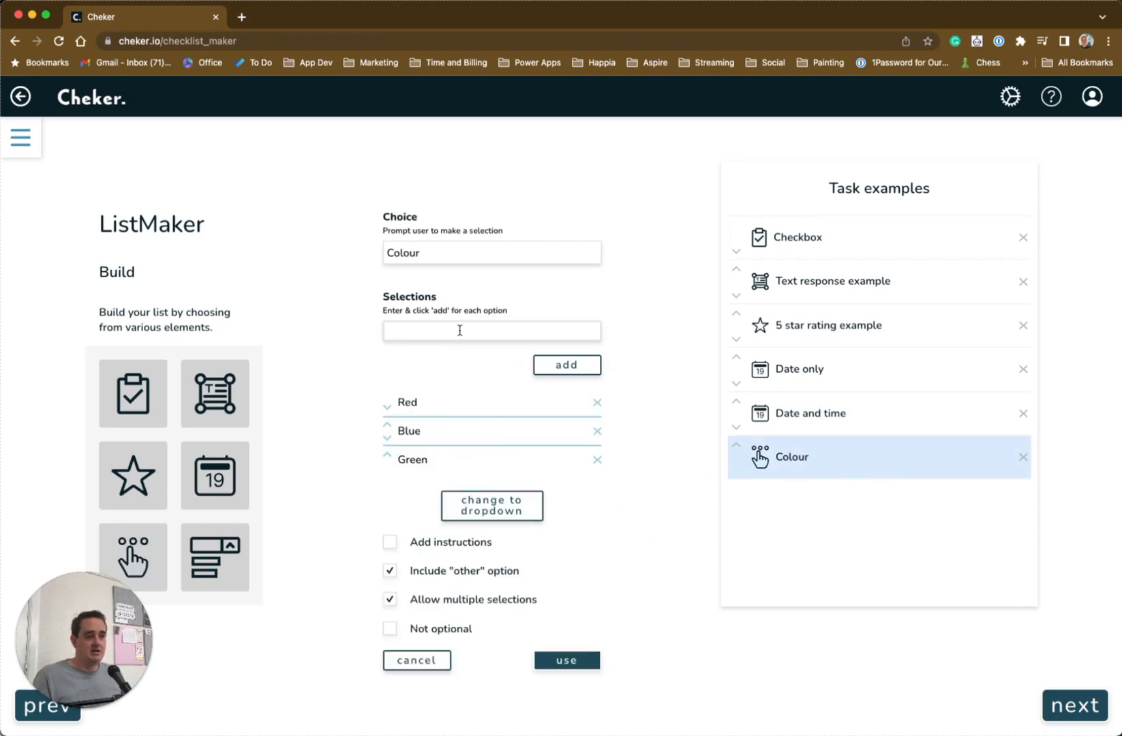
type("Yellow")
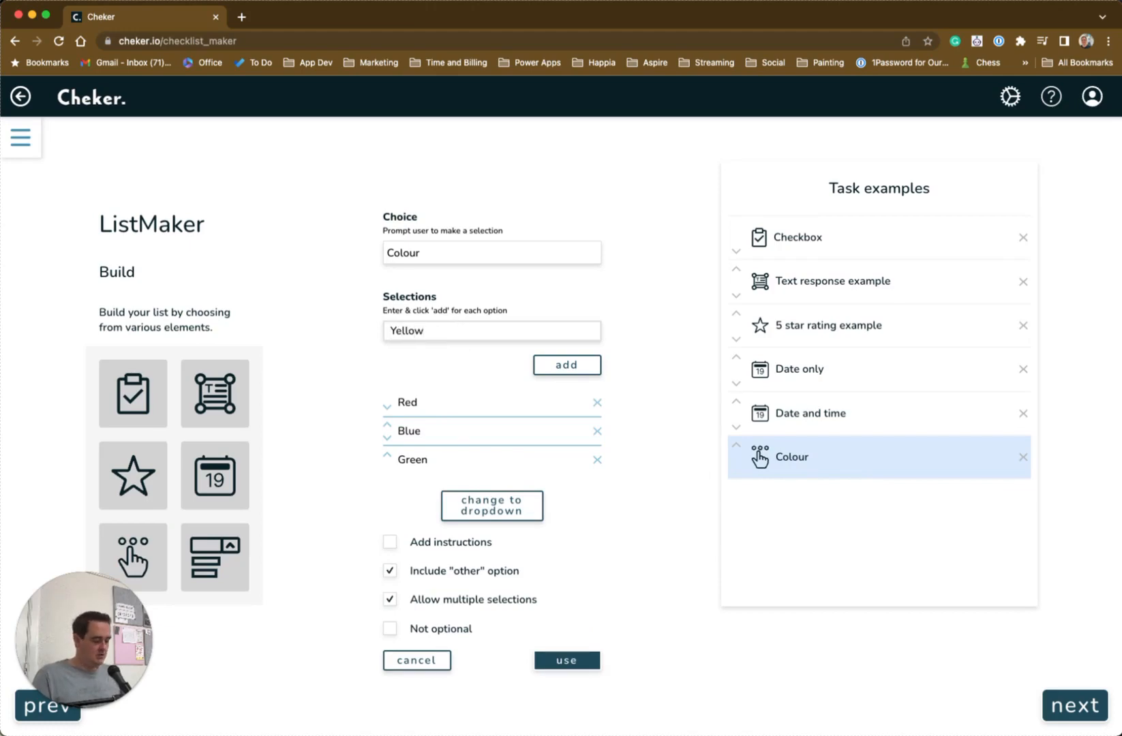
key("Return")
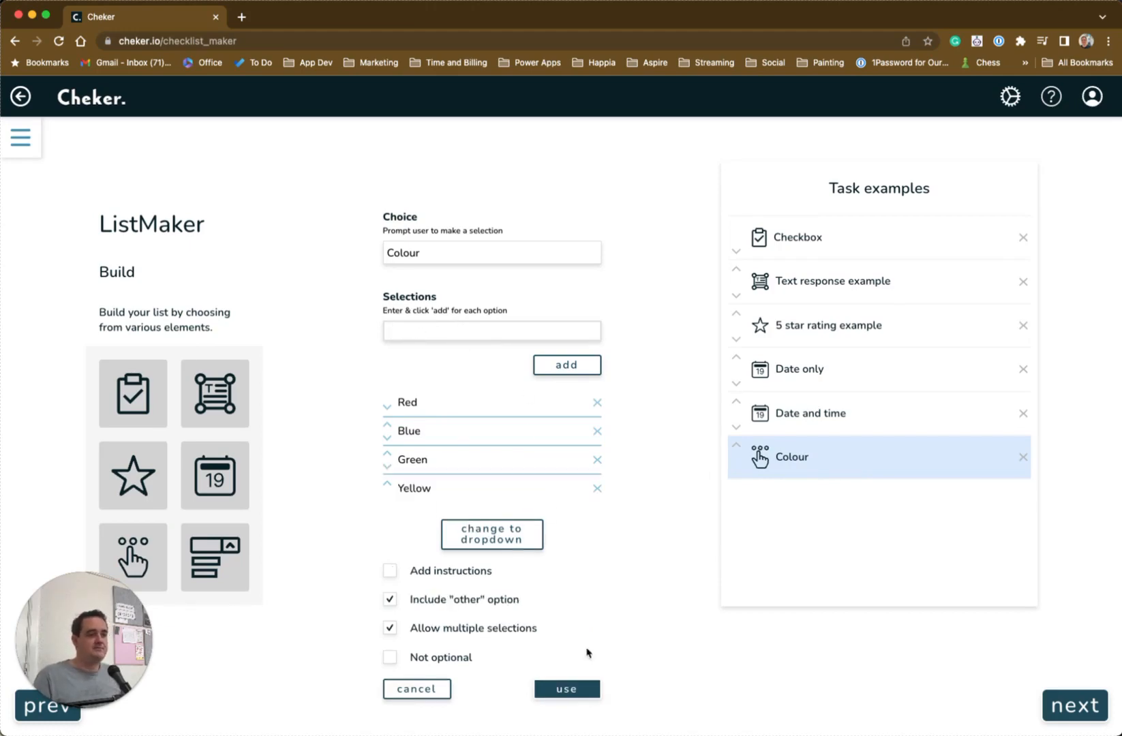
left_click(569, 690)
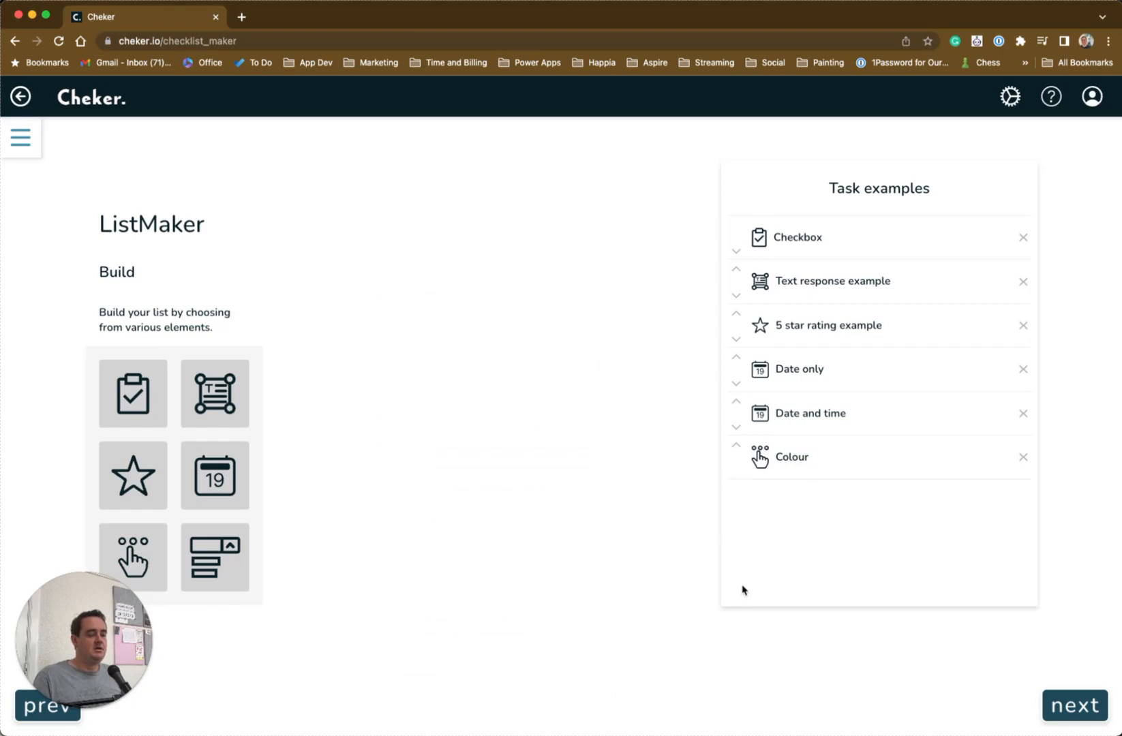
left_click(826, 467)
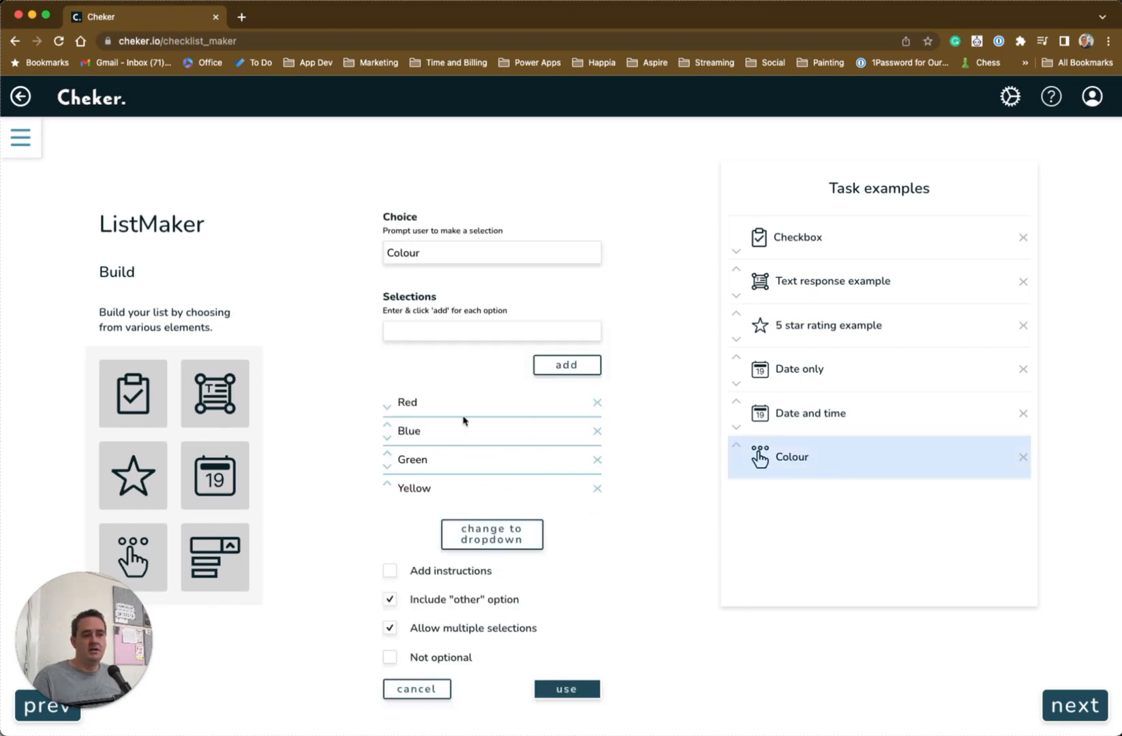
Add a Dropdown item named "Animal" with the selections Dog, Cat and Pig, leaving all extra options off
left_click(206, 561)
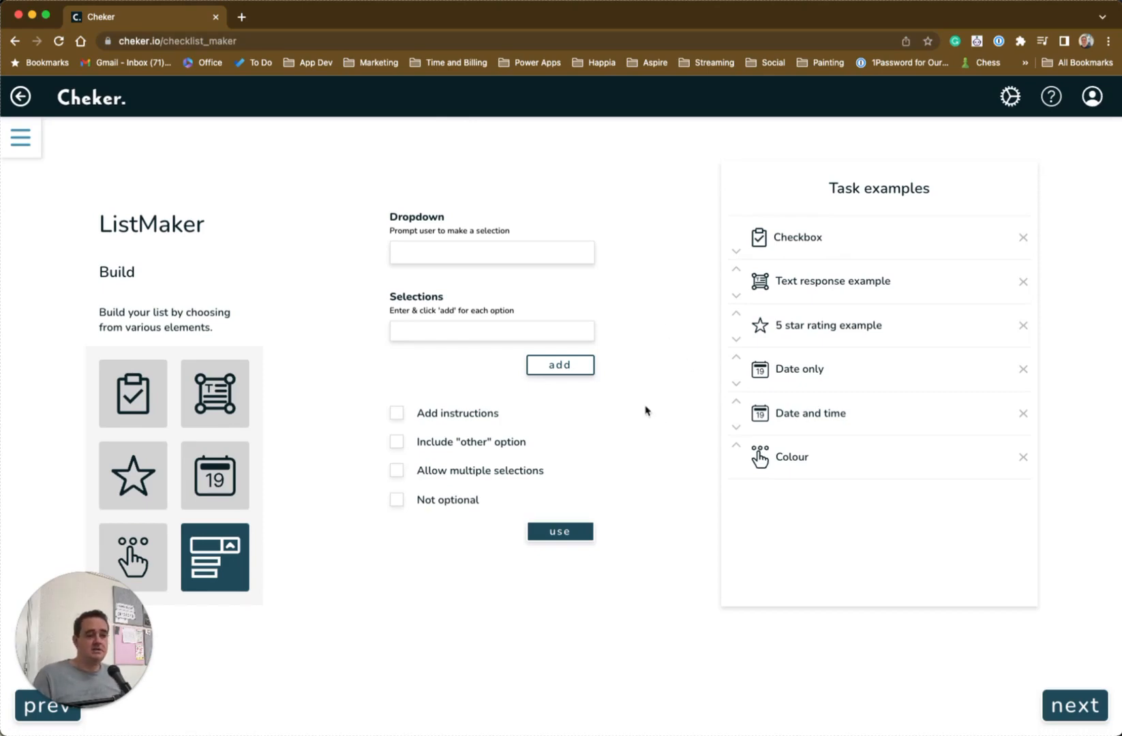
left_click(500, 251)
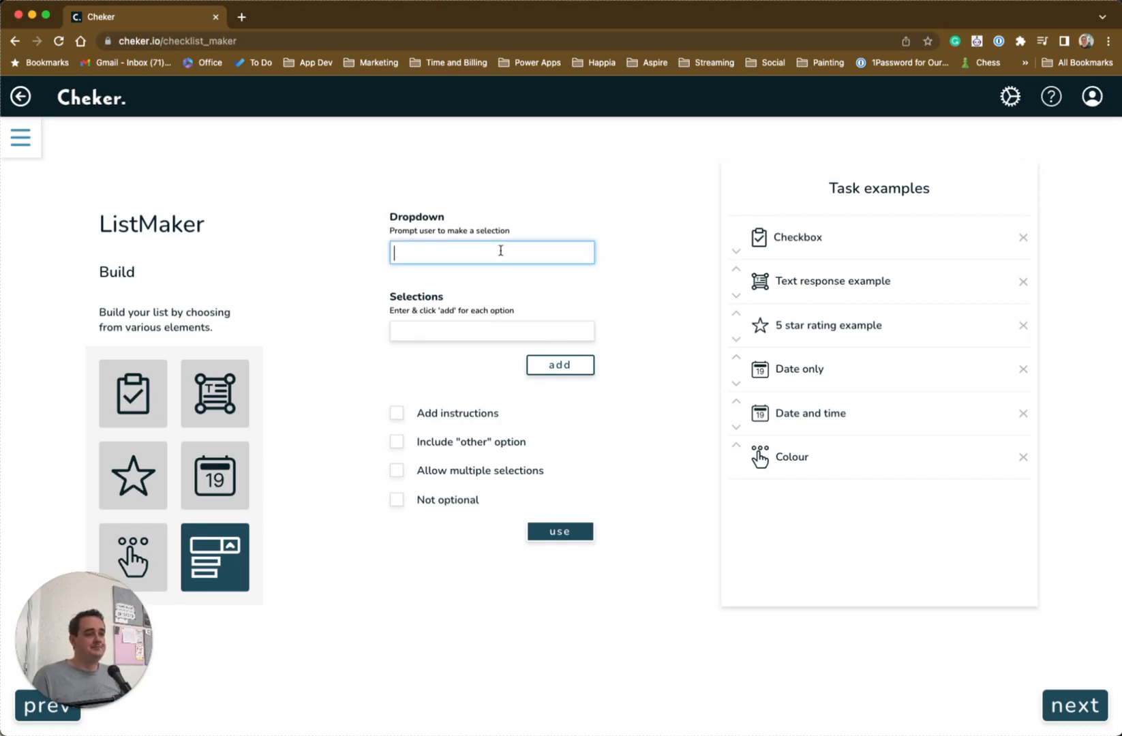
type("D")
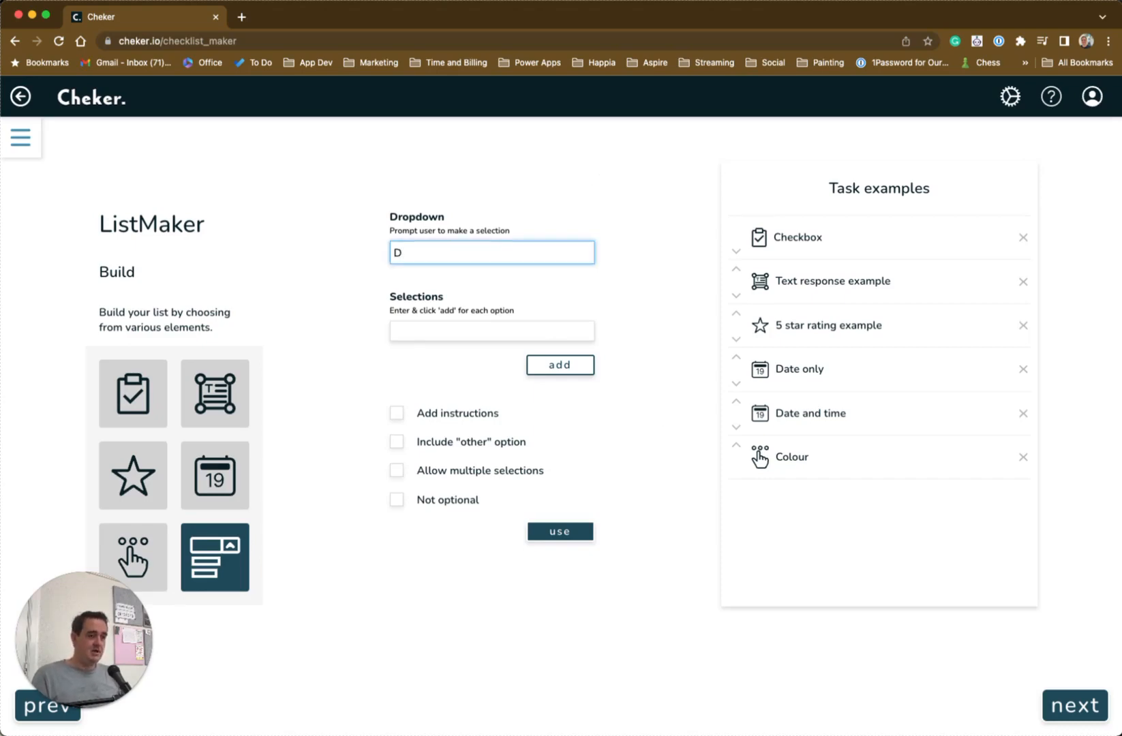
type("An")
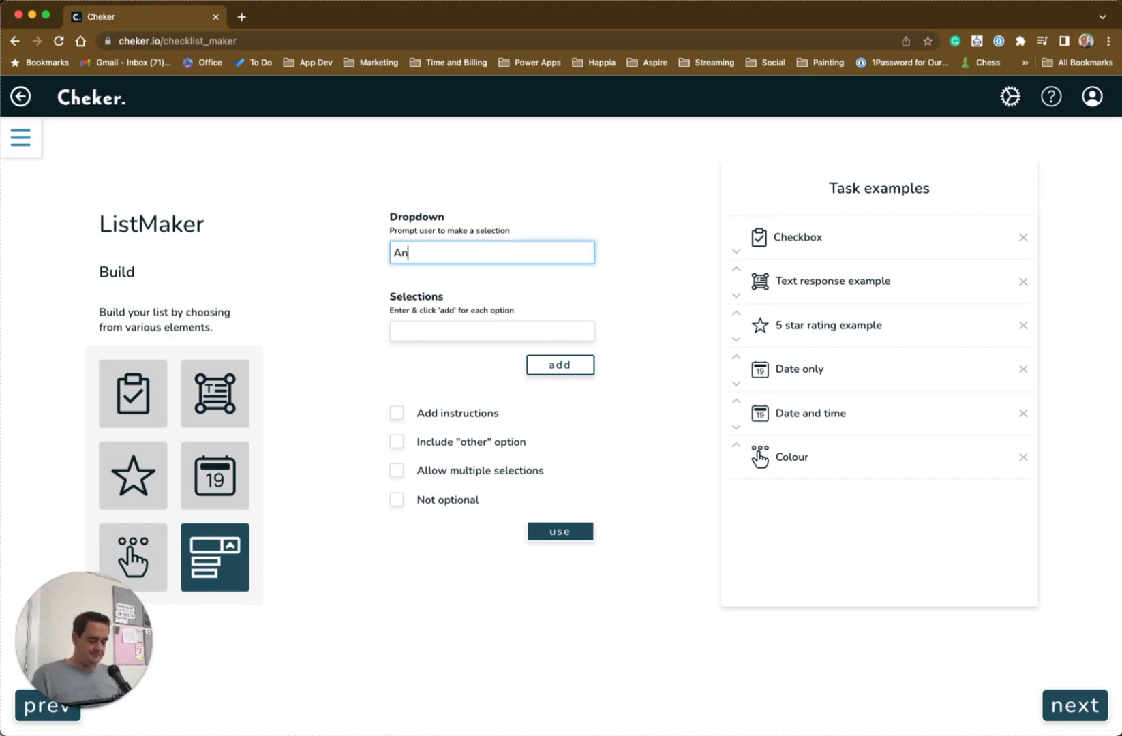
type("imal")
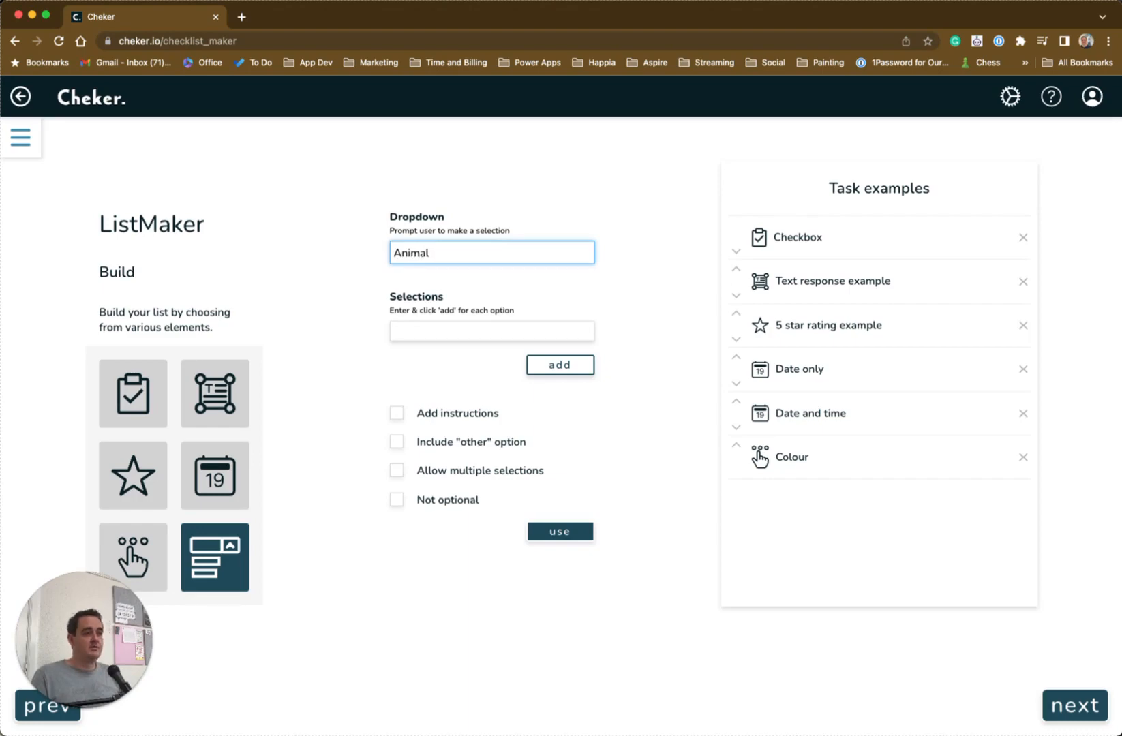
left_click(517, 331)
type("Dog")
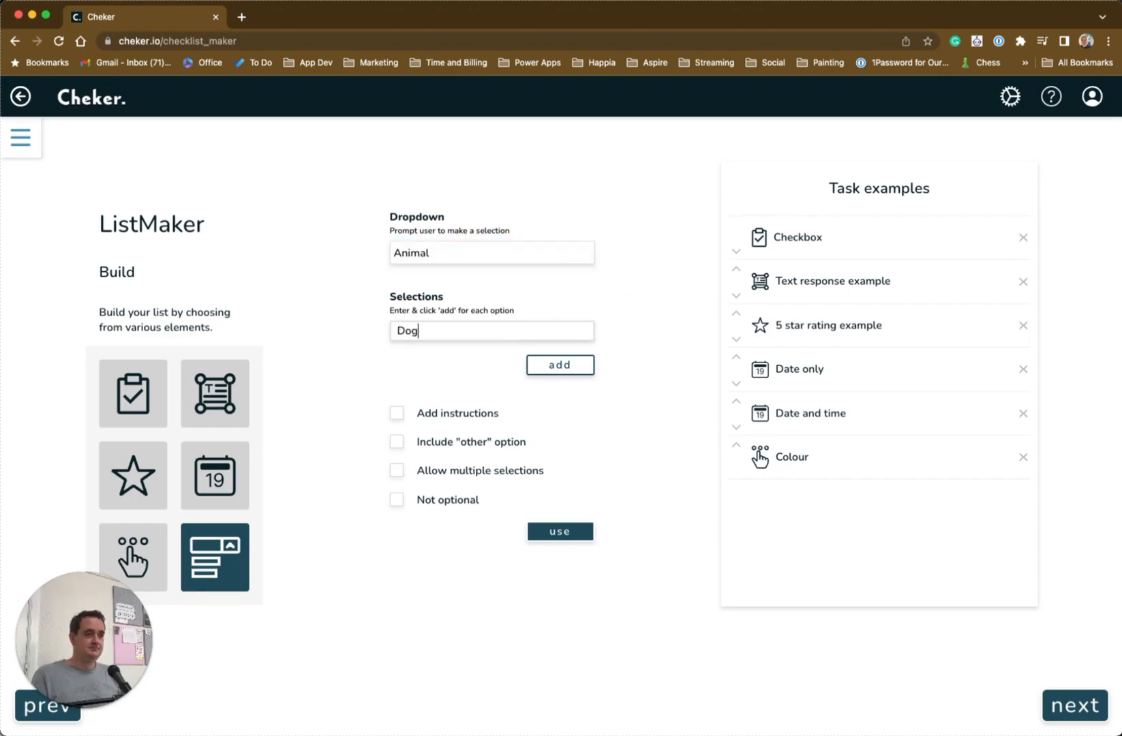
key("Return")
type("Cat")
key("Return")
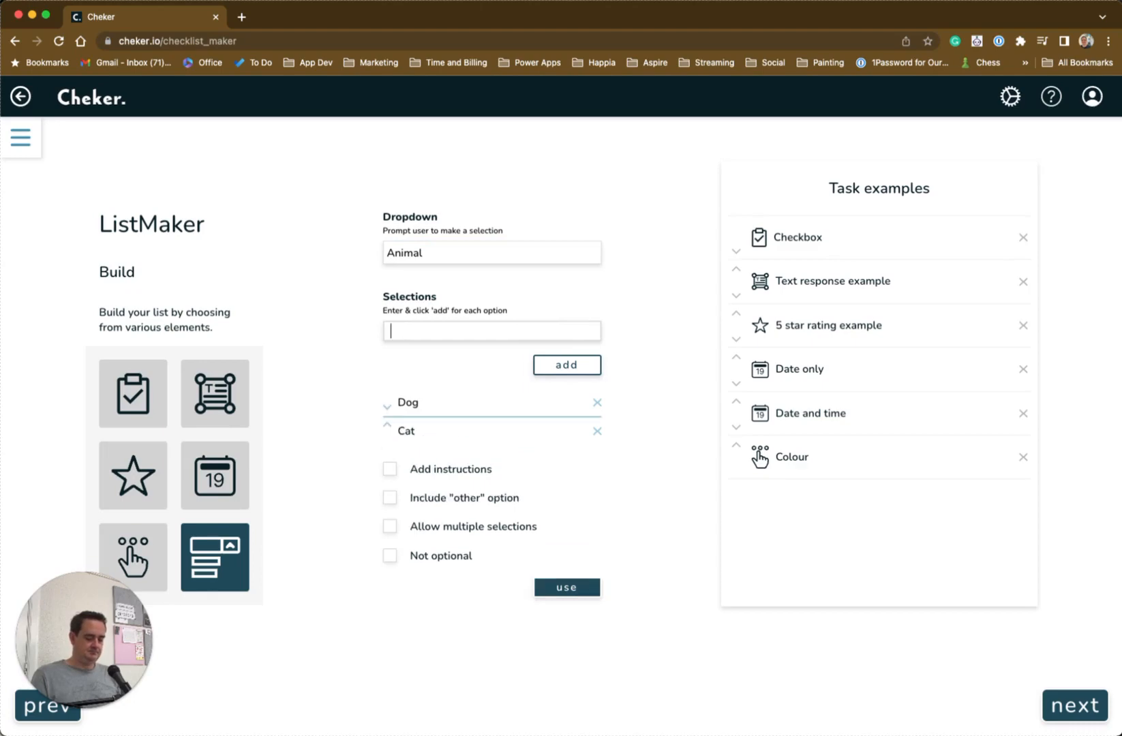
type("Pig")
key("Return")
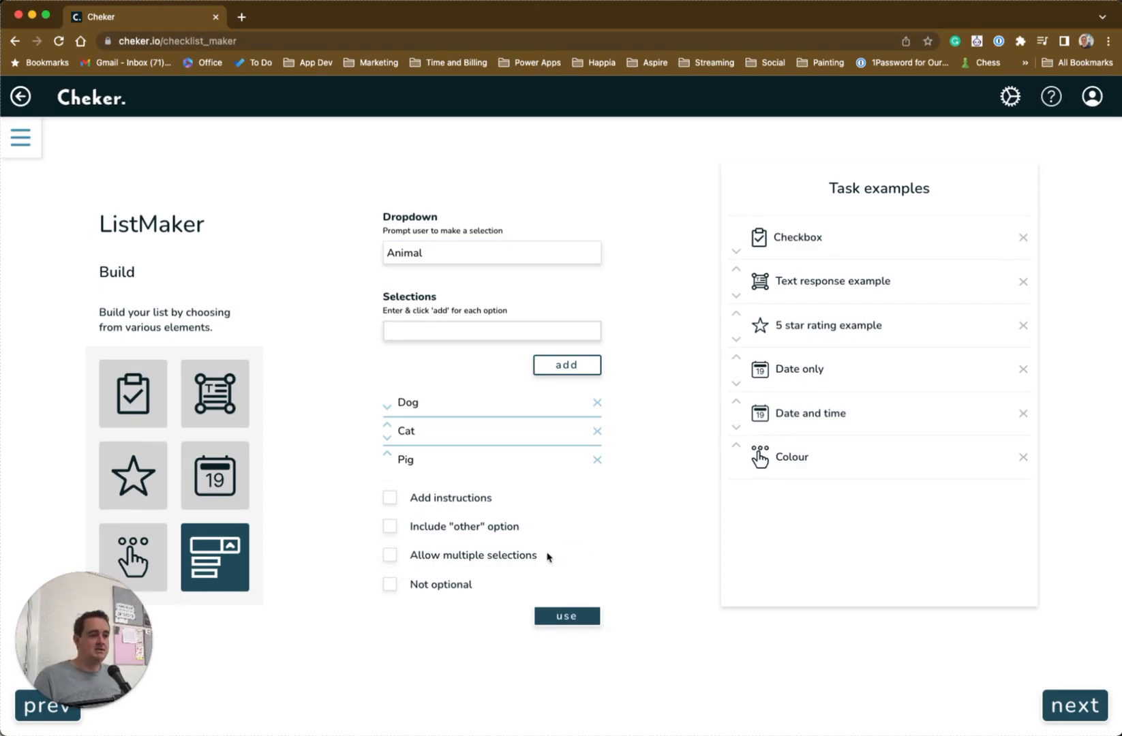
left_click(581, 616)
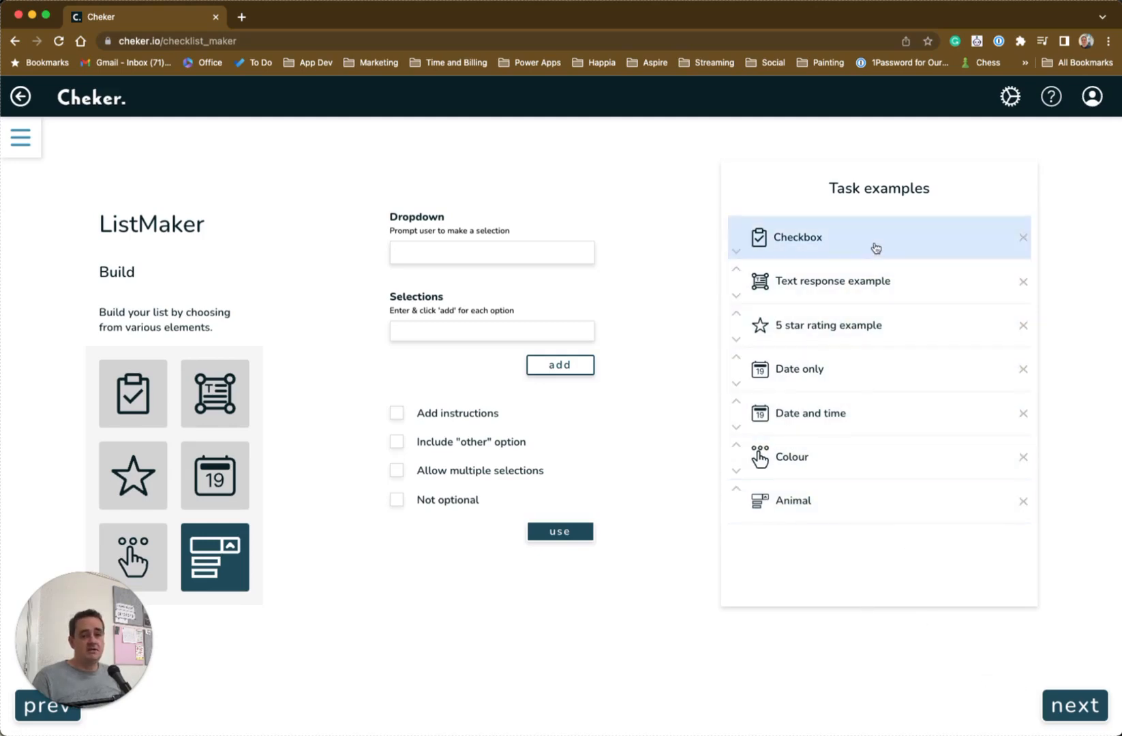
Proceed to deploying the list and save it to the in-tray with the comment "Demo version" and due date 16 Nov 2023
left_click(1074, 715)
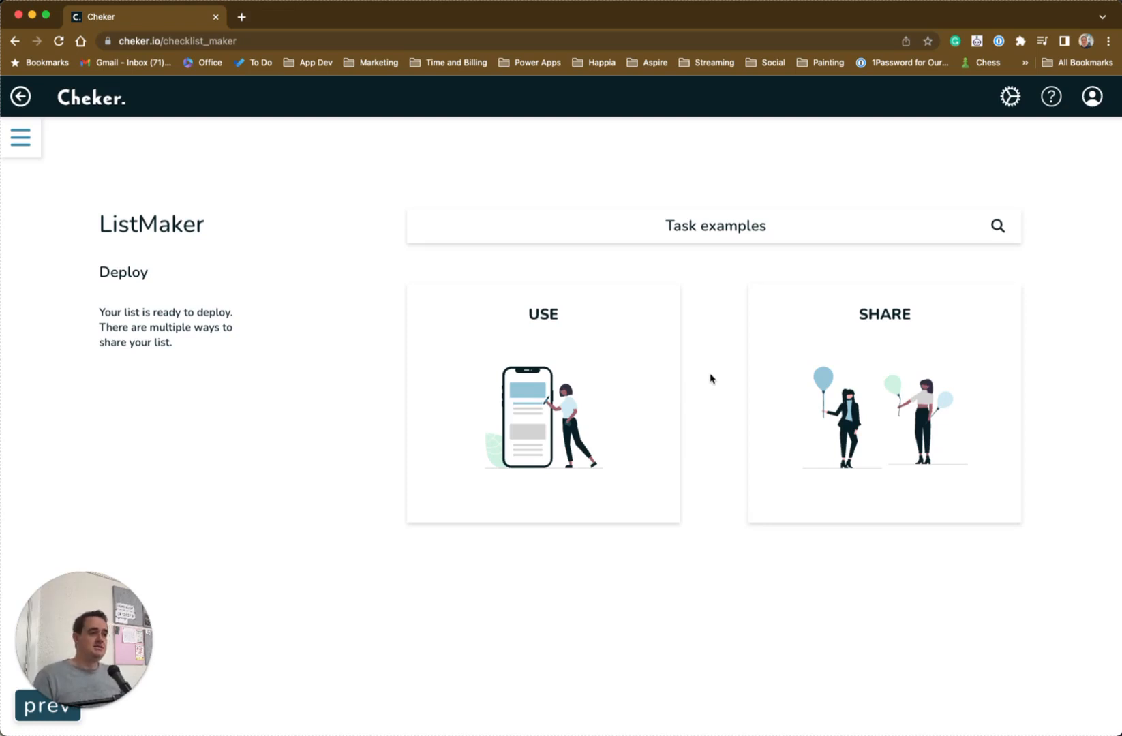
left_click(549, 396)
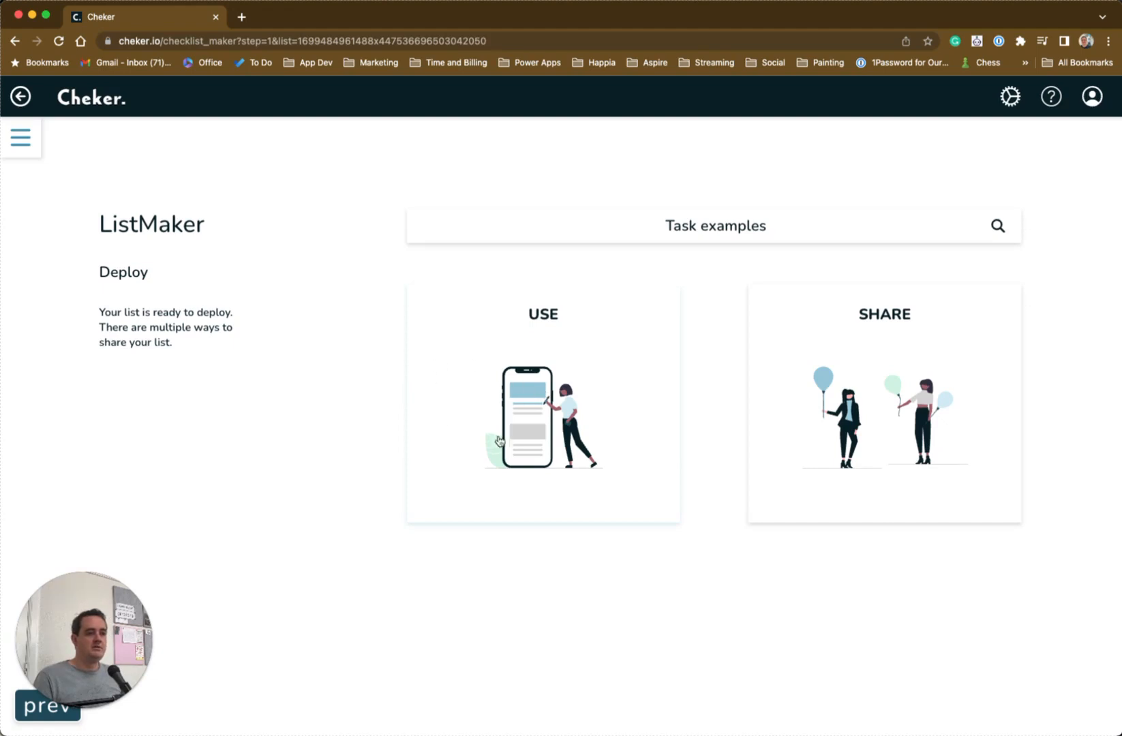
left_click(524, 379)
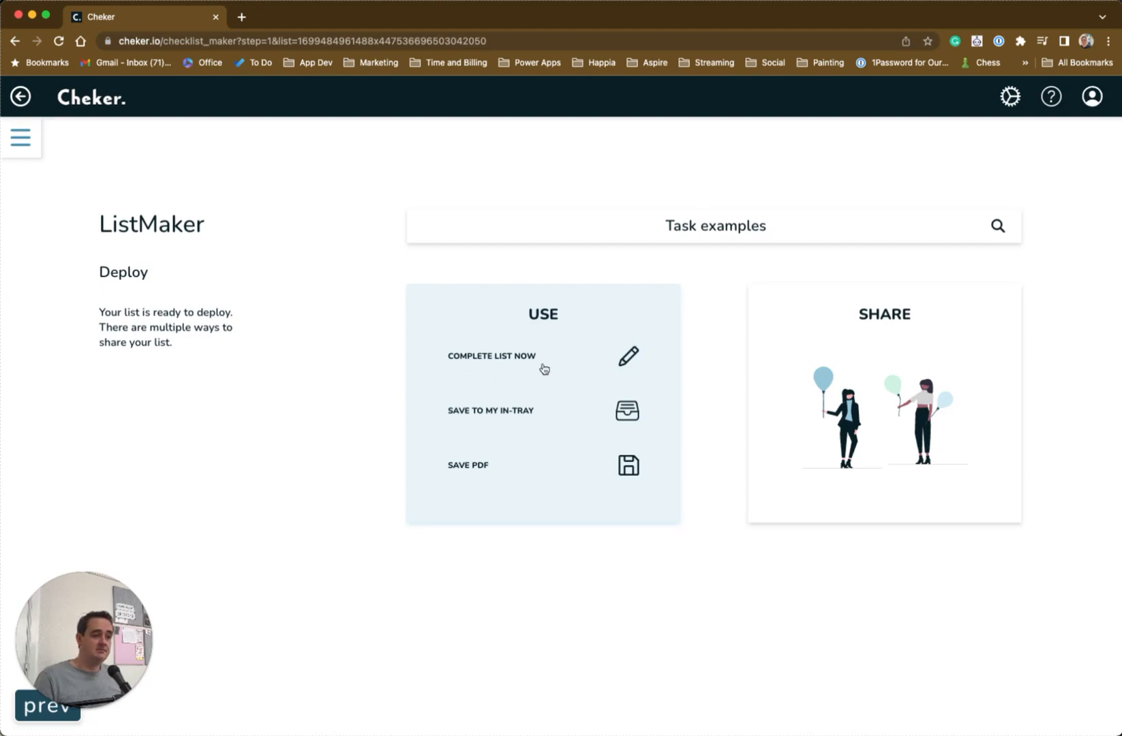
left_click(630, 418)
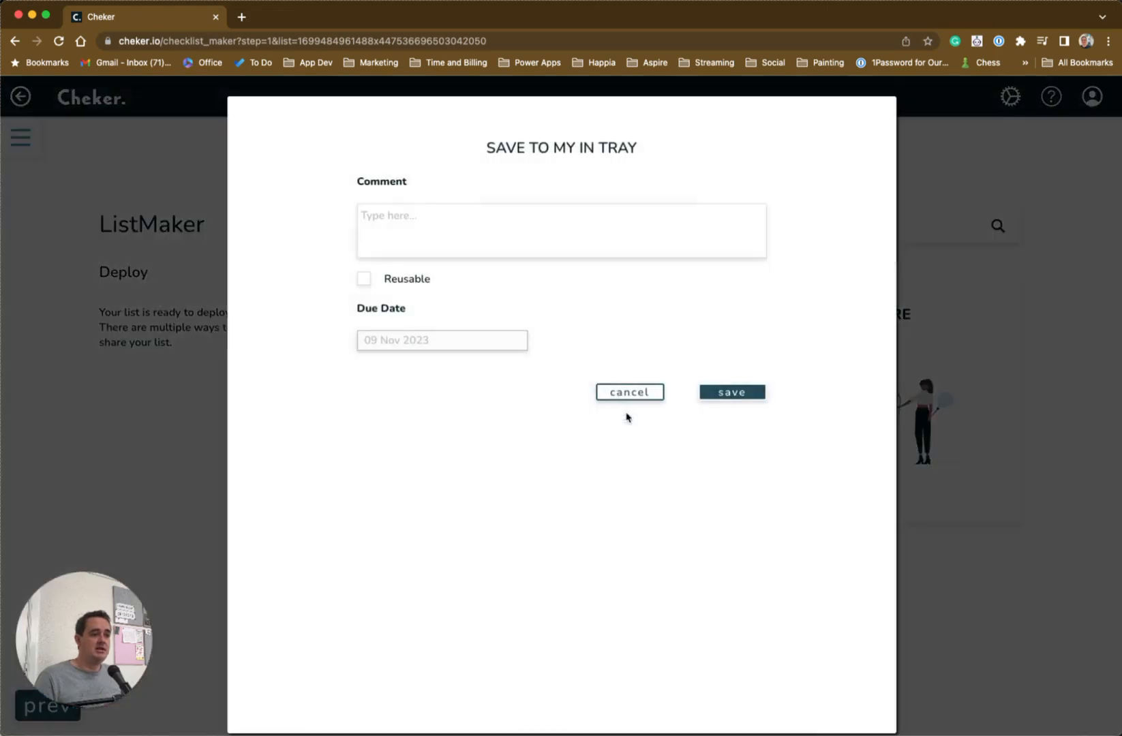
left_click(394, 218)
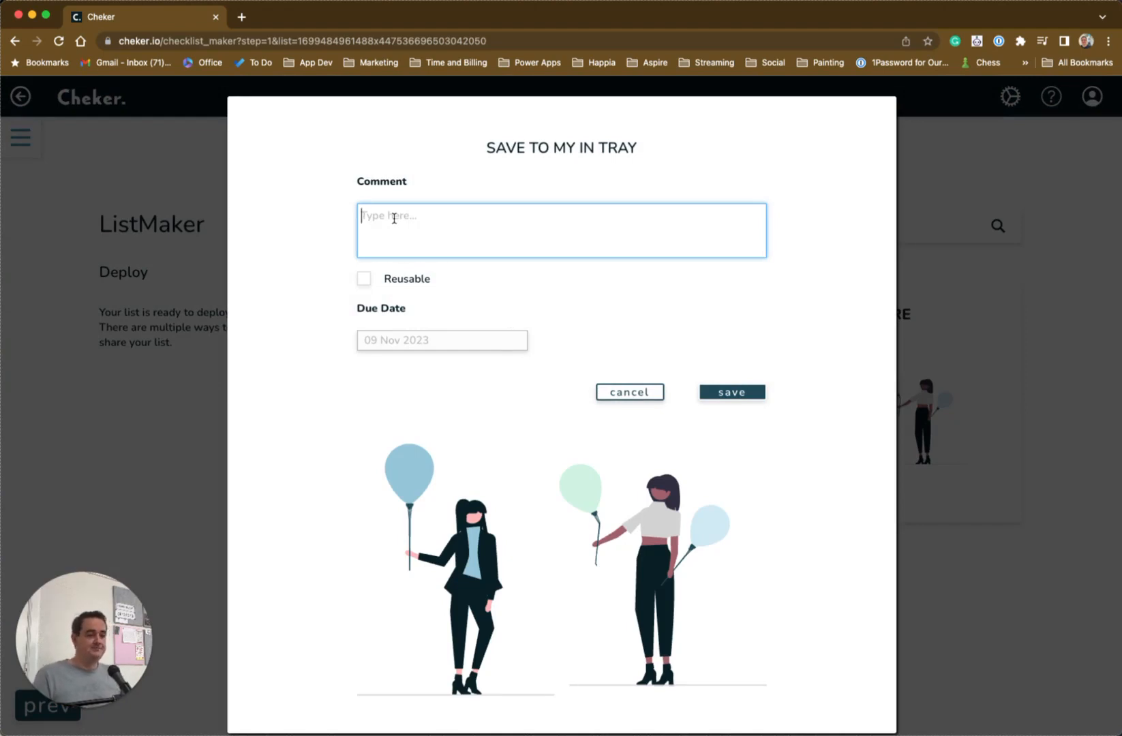
type("Demo")
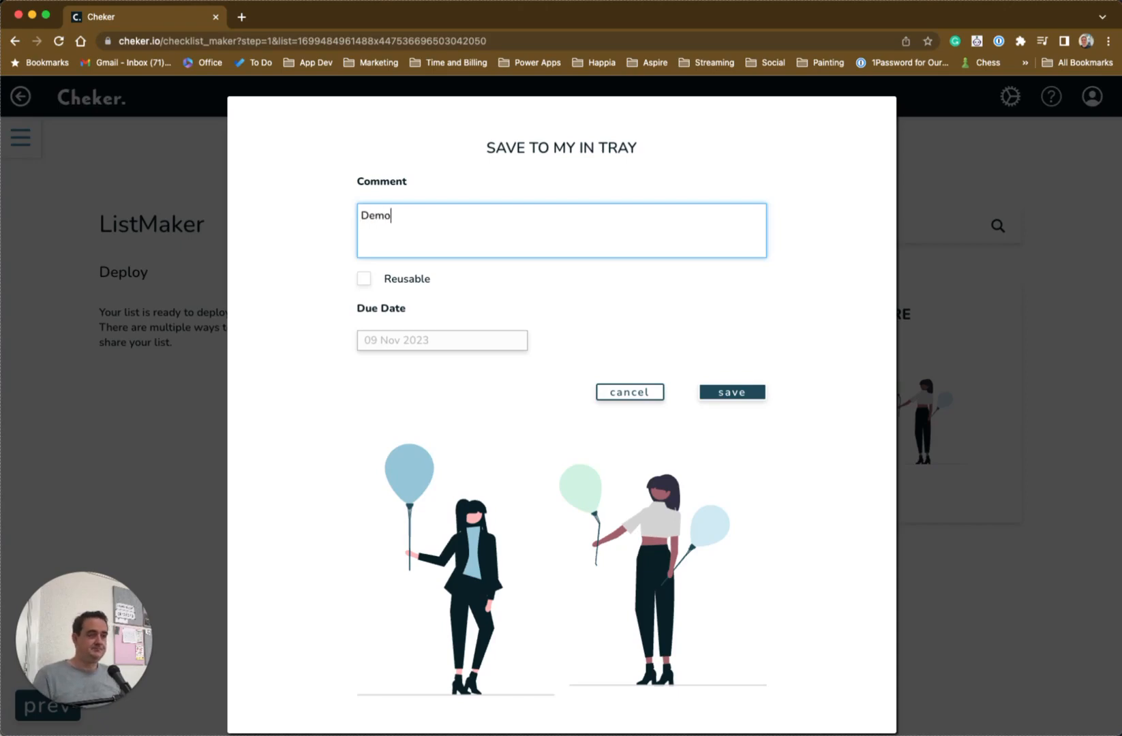
type(" version")
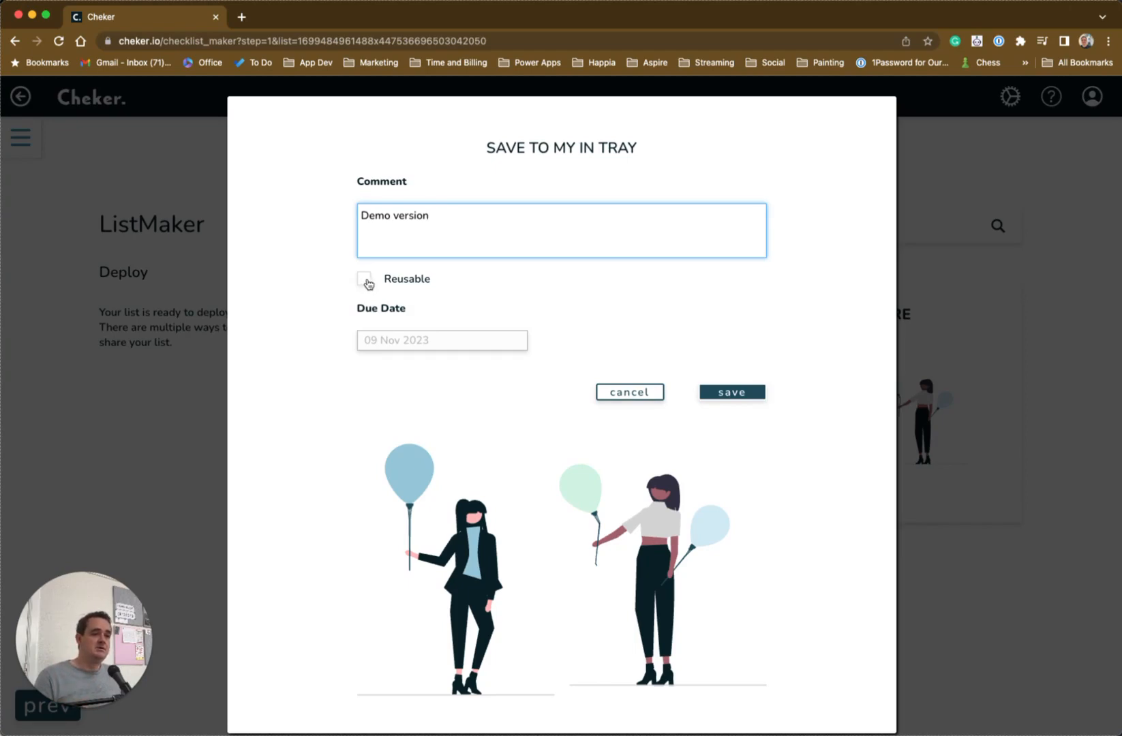
left_click(409, 345)
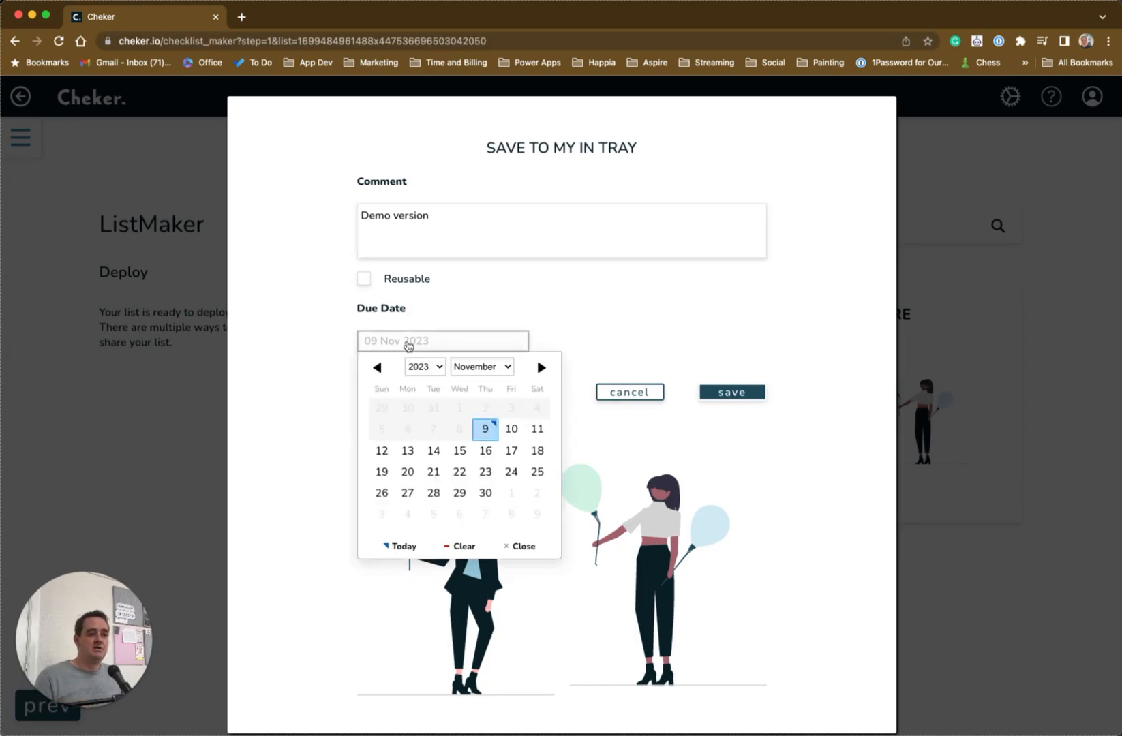
left_click(486, 452)
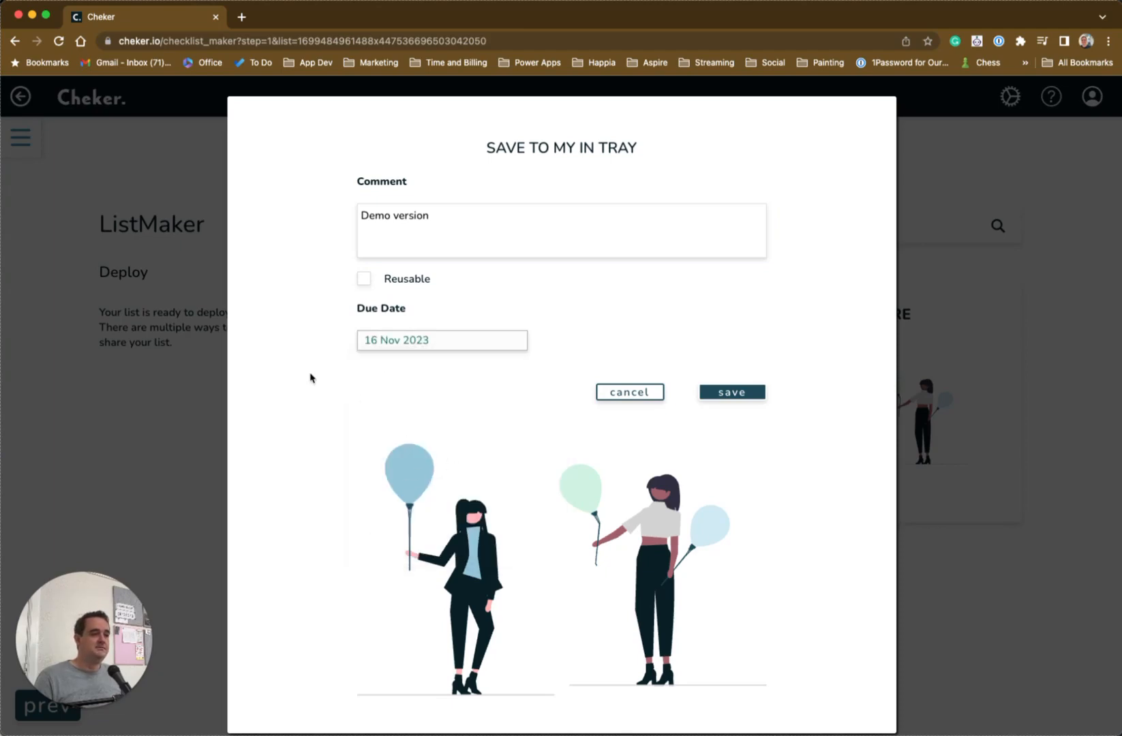
left_click(746, 392)
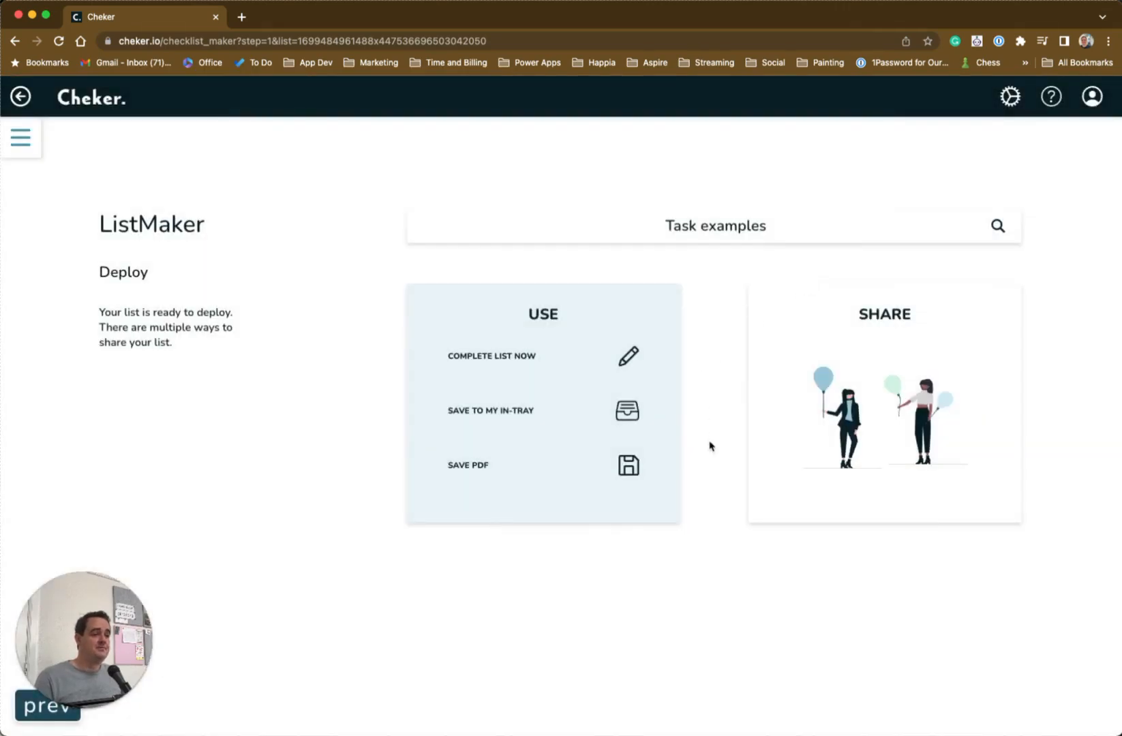
Save the Task examples list as a PDF and look through its preview page
left_click(629, 467)
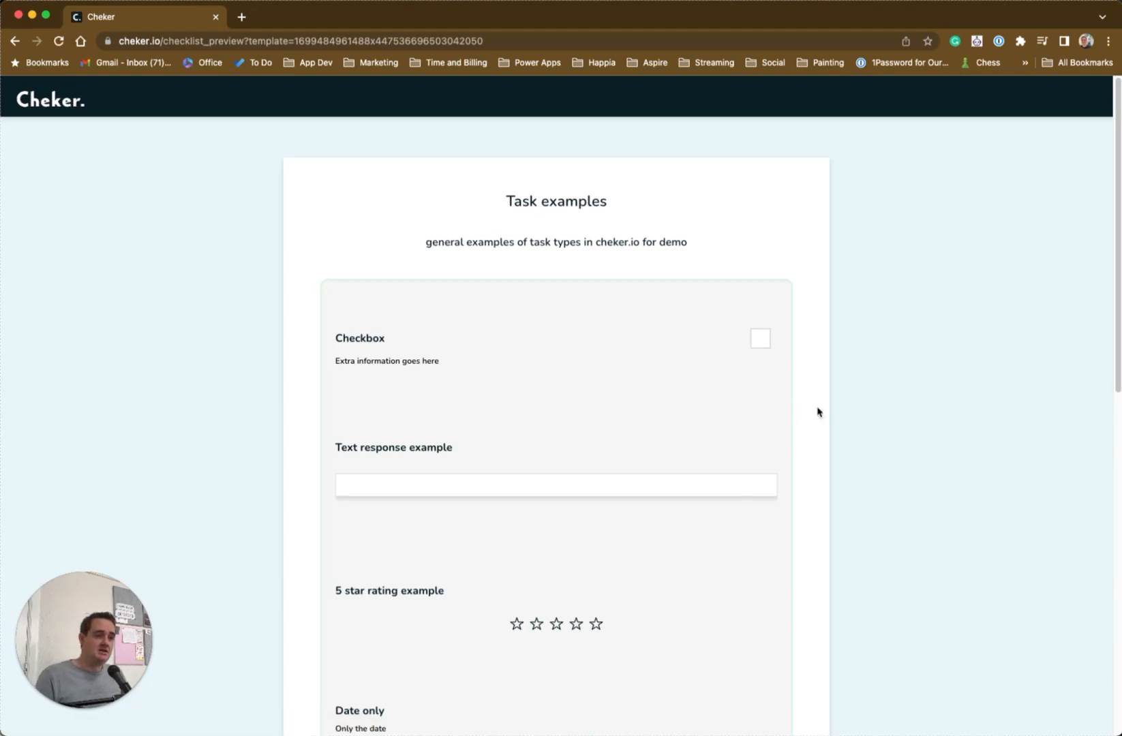
scroll(861, 409, "down", 10)
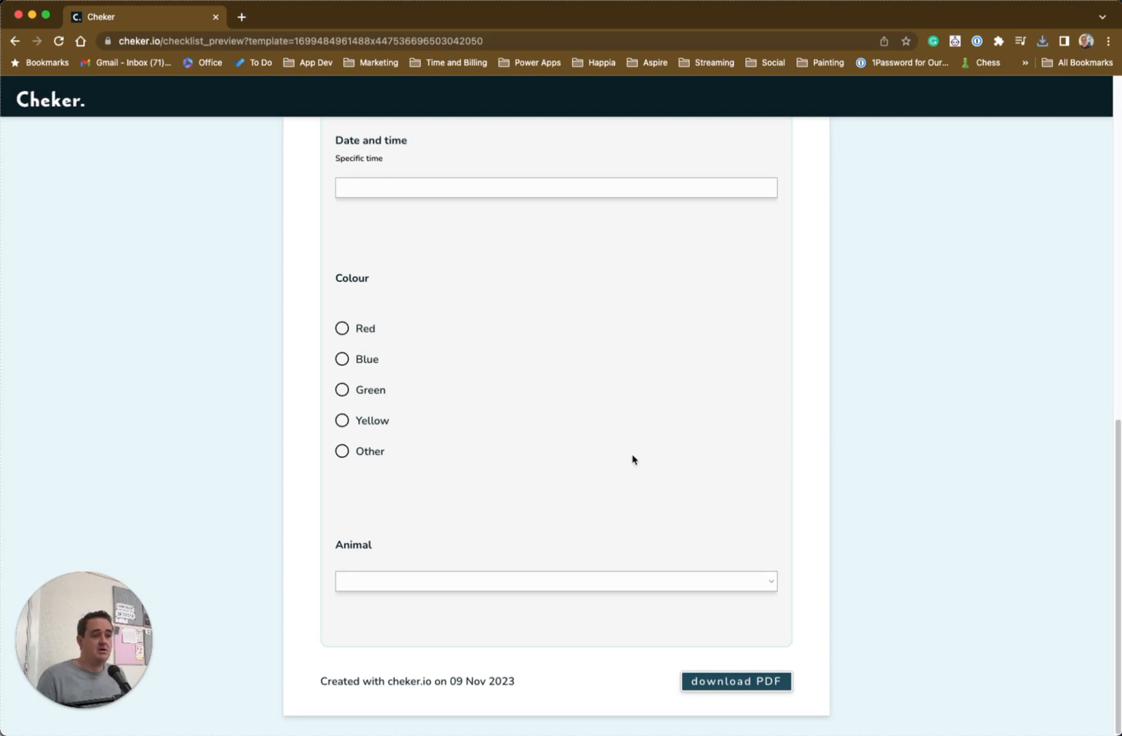
scroll(742, 468, "up", 10)
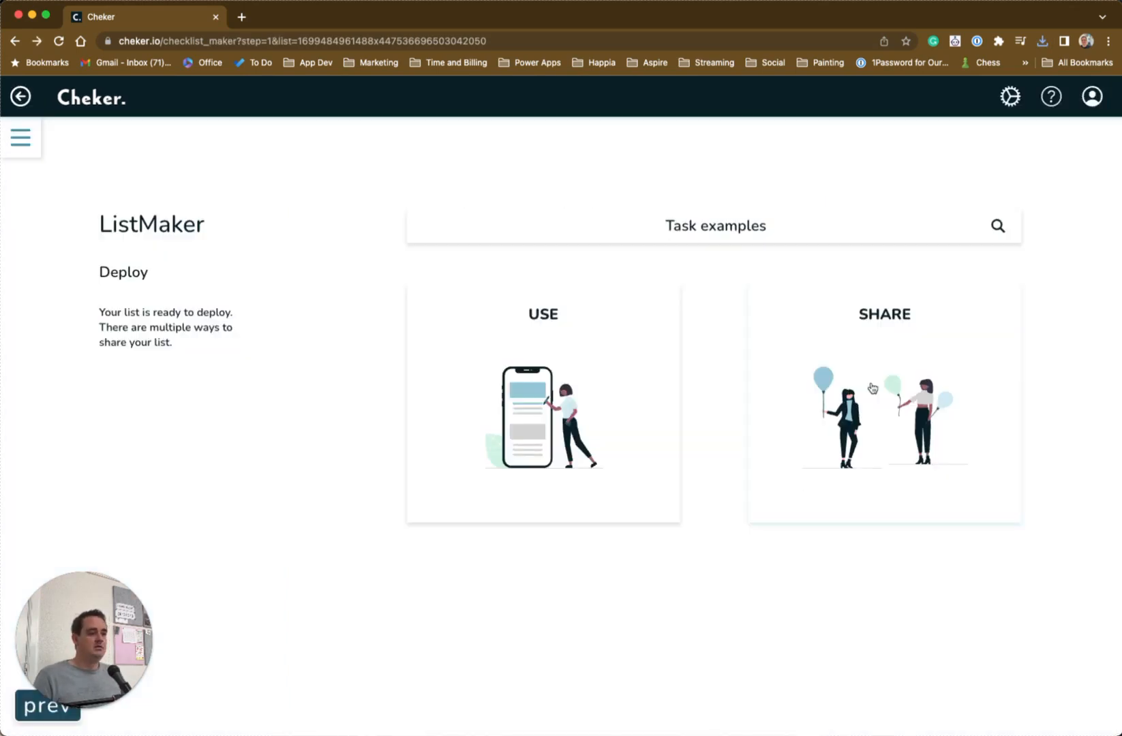
Create an A4 QR code display for sharing the list and return to the deploy options
left_click(879, 365)
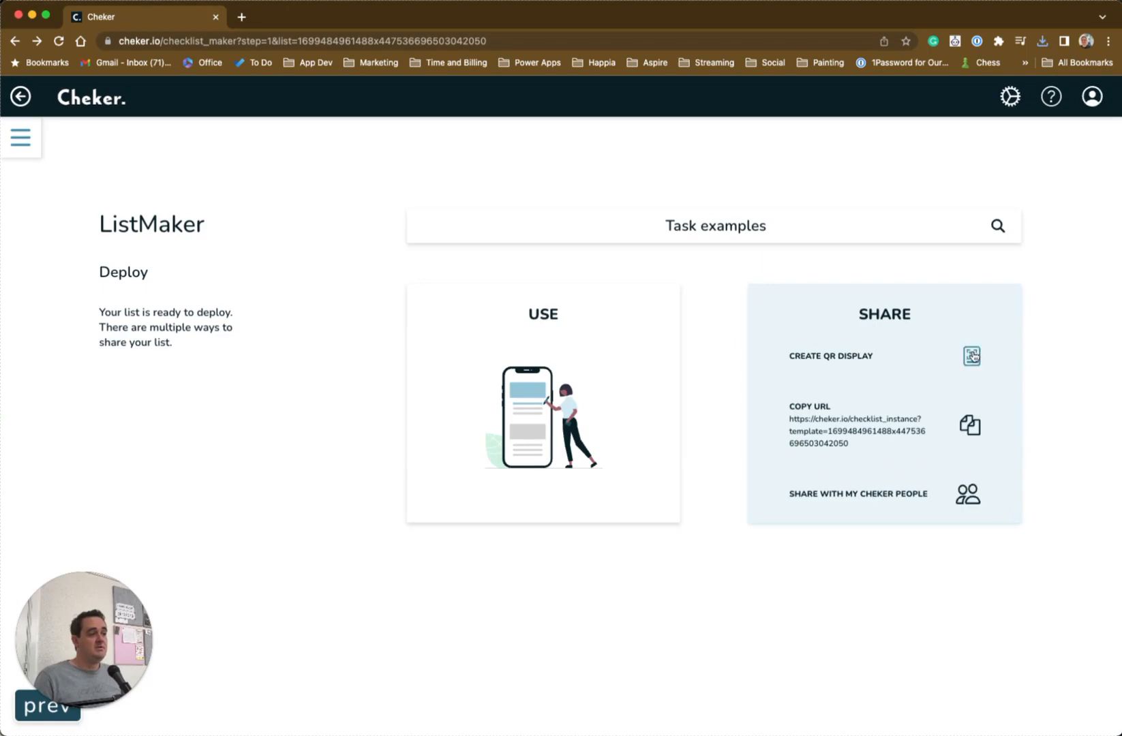
left_click(972, 356)
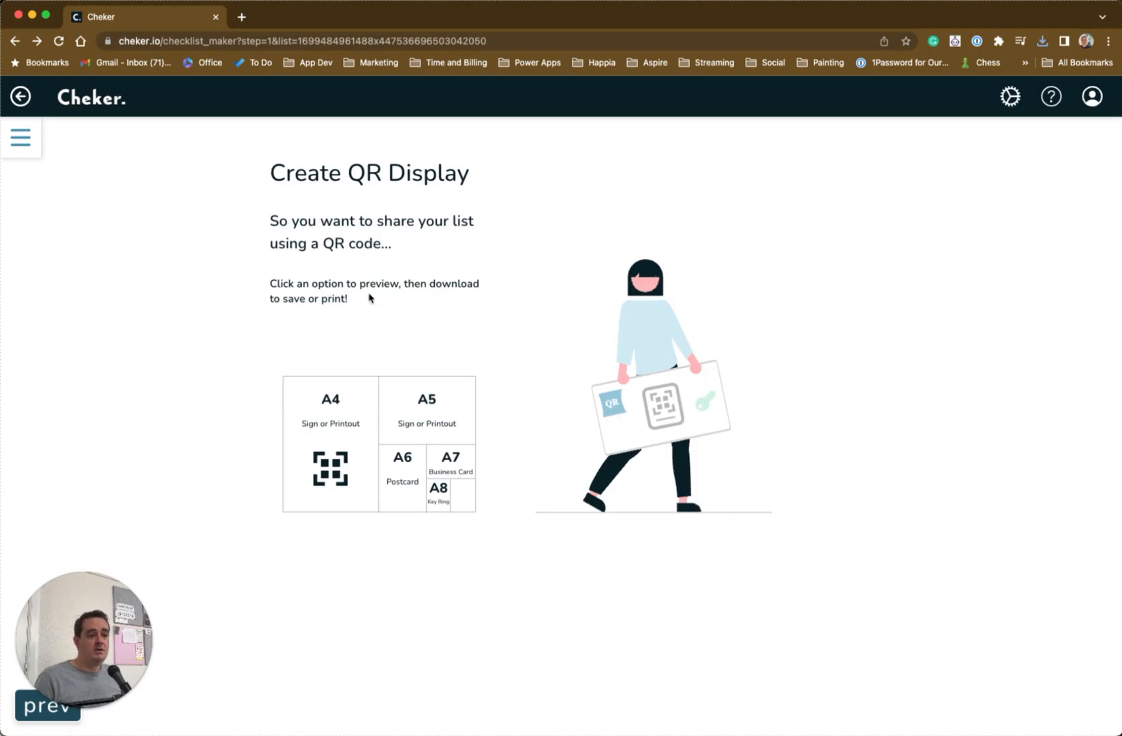
left_click(325, 447)
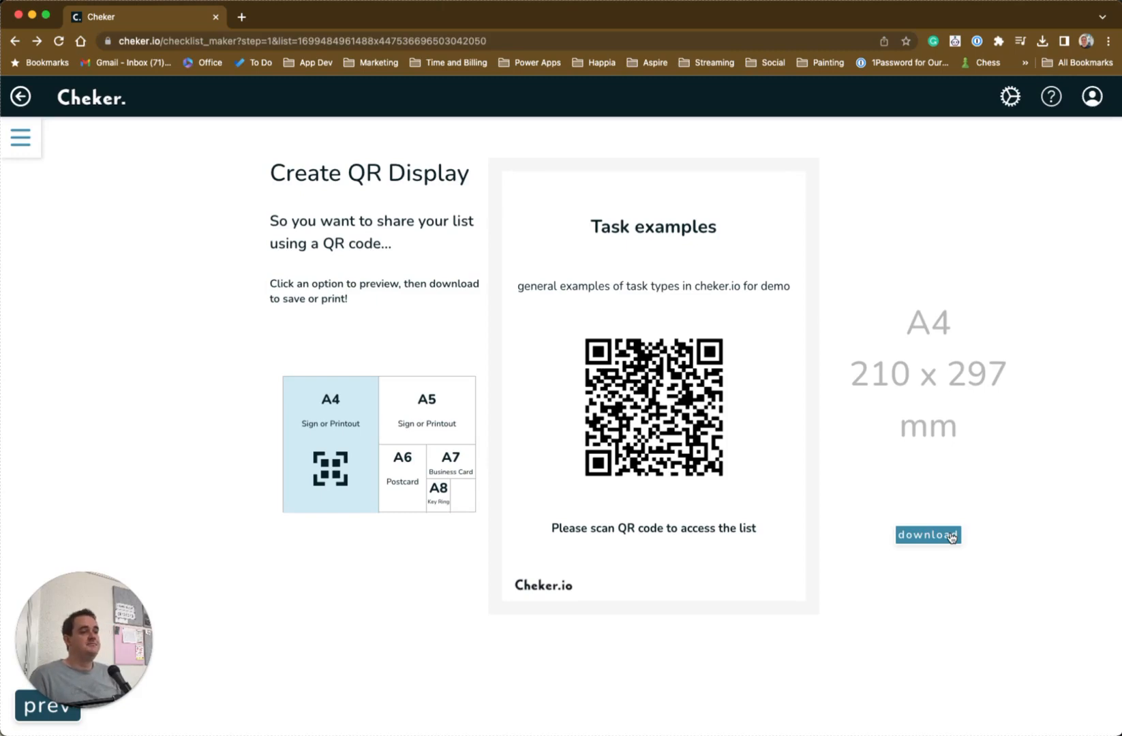
left_click(20, 96)
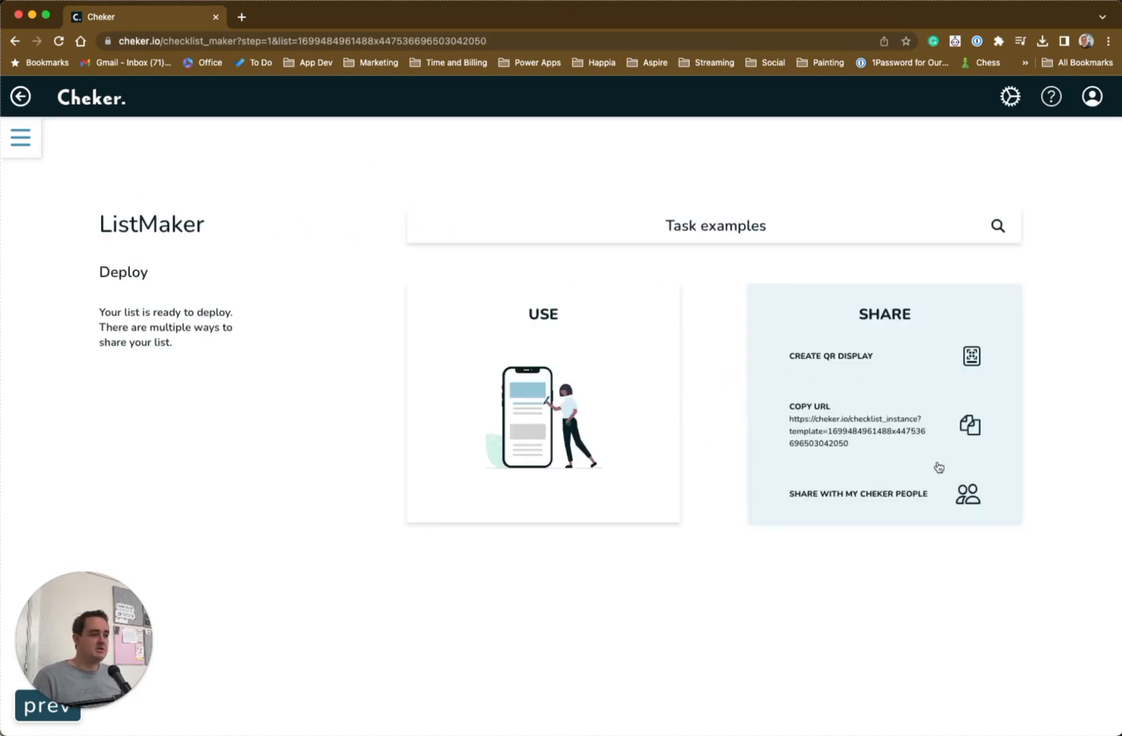
Copy the list's shareable URL, open it in a new browser tab and look over the tasks
left_click(972, 433)
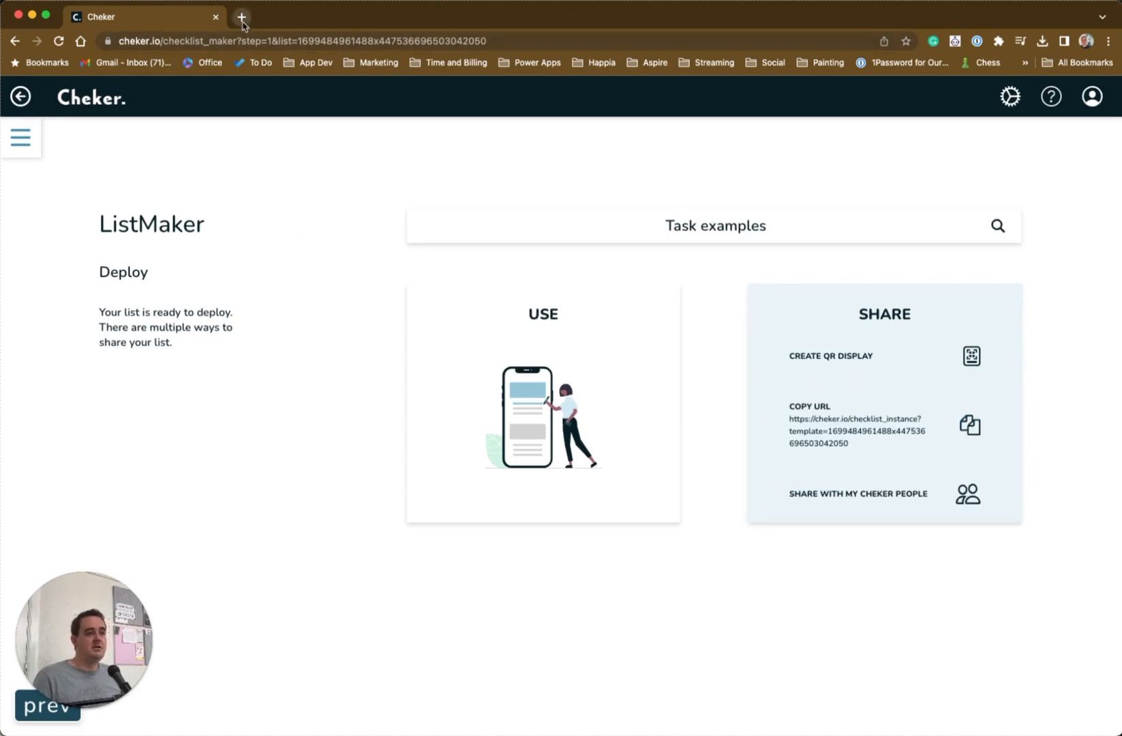
left_click(241, 17)
key("super+v")
key("Return")
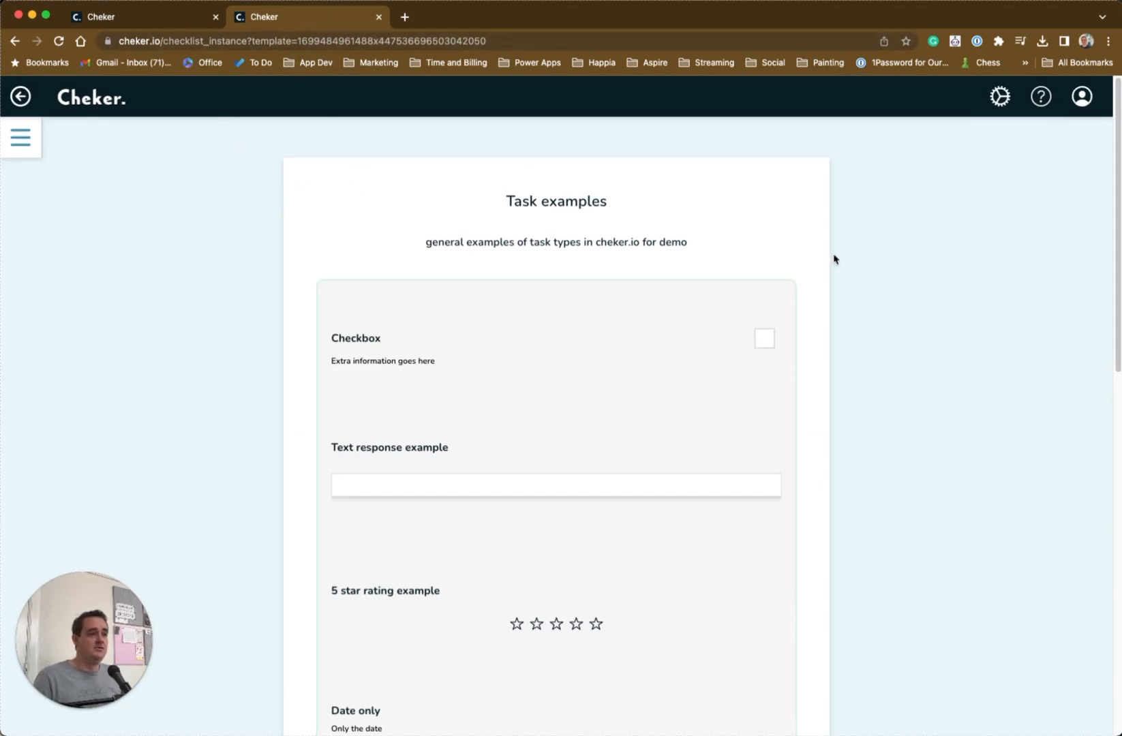
scroll(664, 413, "down", 7)
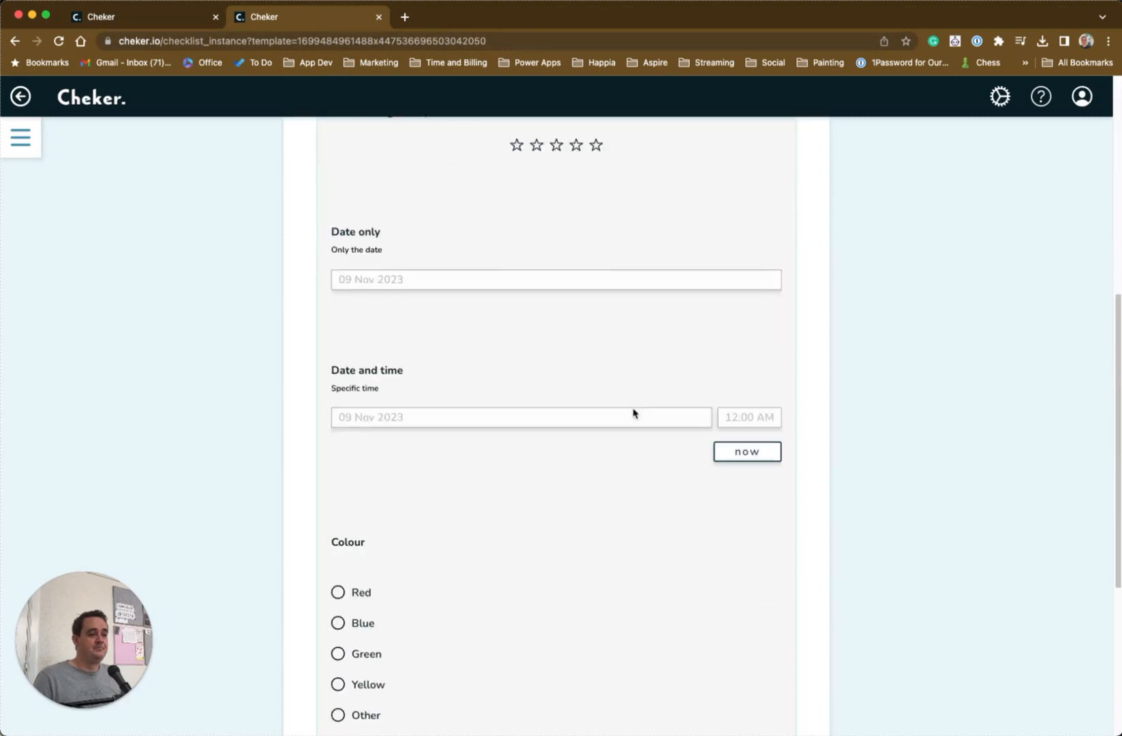
scroll(633, 413, "up", 5)
scroll(634, 413, "up", 3)
Examine the form for sharing the list with Cheker people and close it without sending
left_click(135, 19)
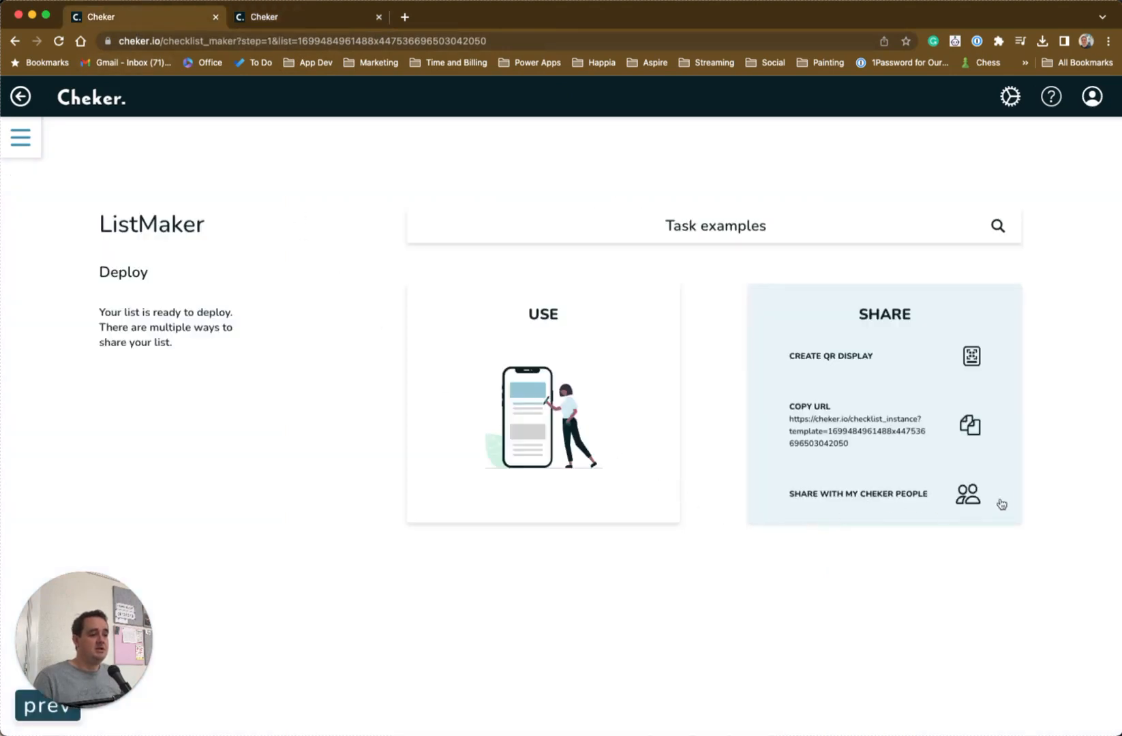
left_click(969, 497)
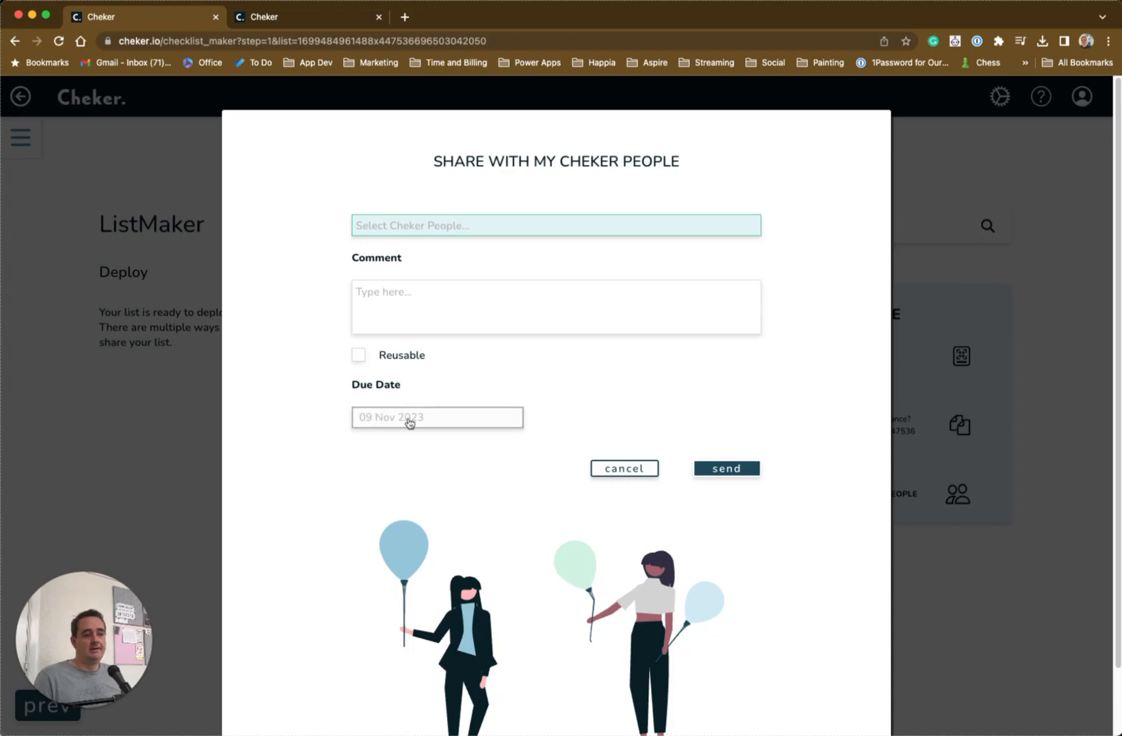
left_click(614, 469)
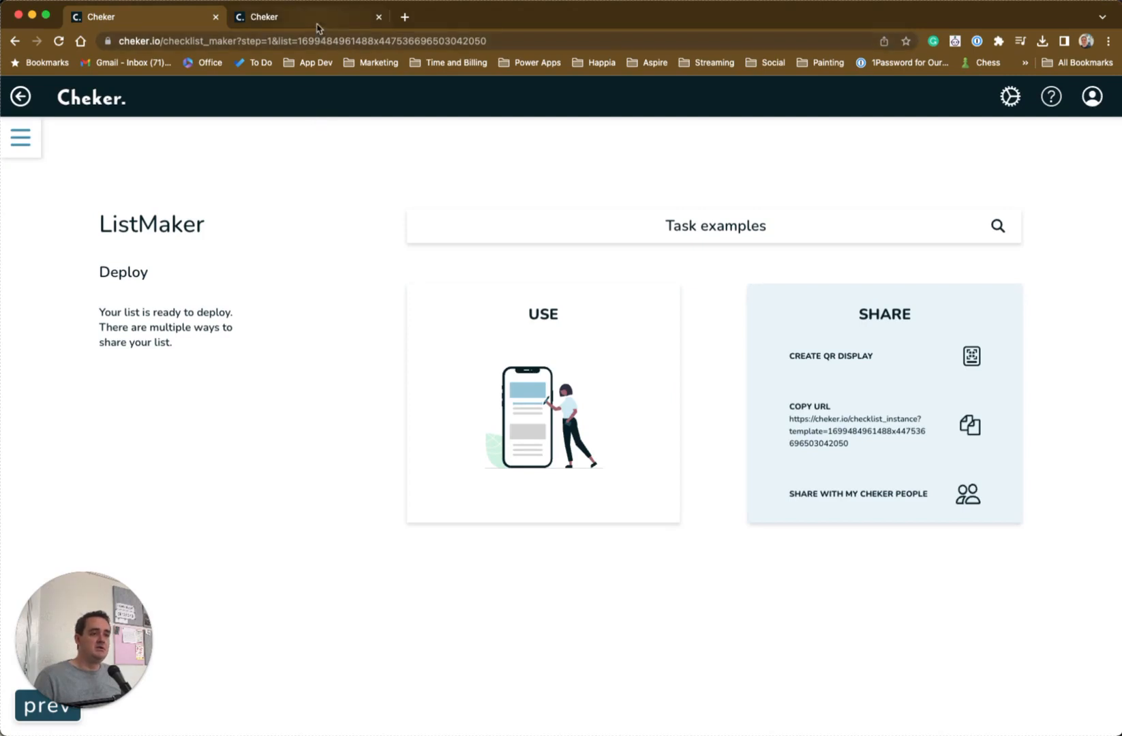
In the opened list, tick the Checkbox task and answer the text response task with "Here is an answer"
left_click(315, 23)
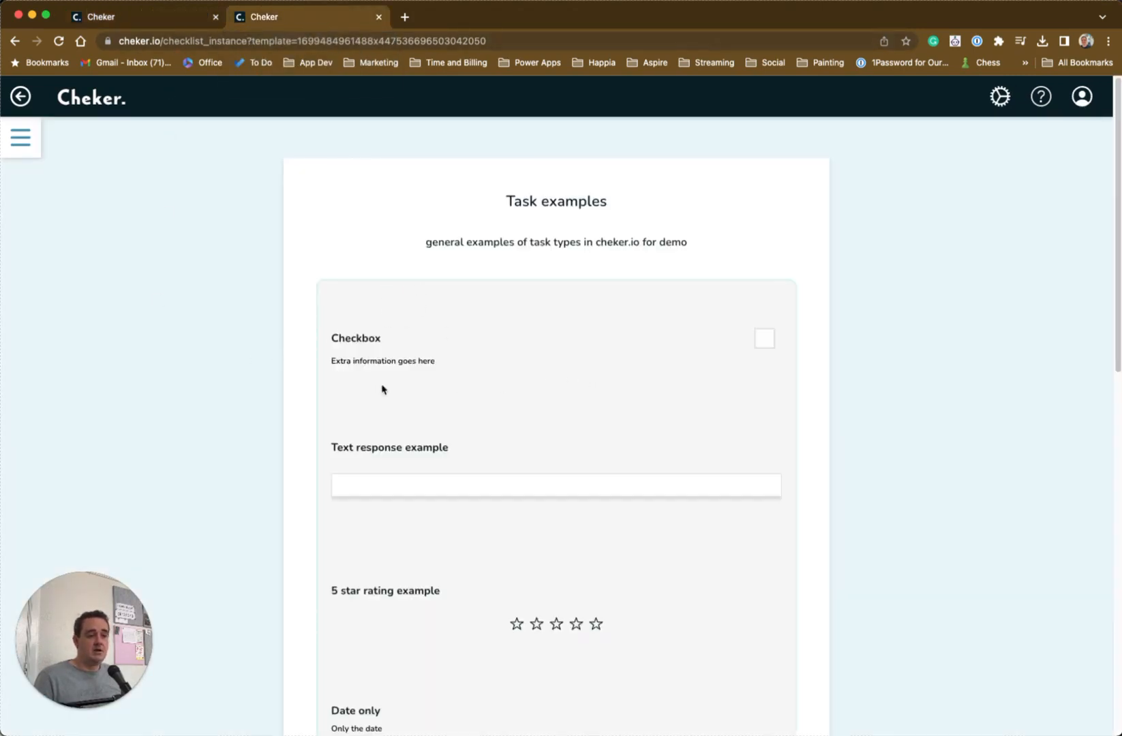
left_click(767, 344)
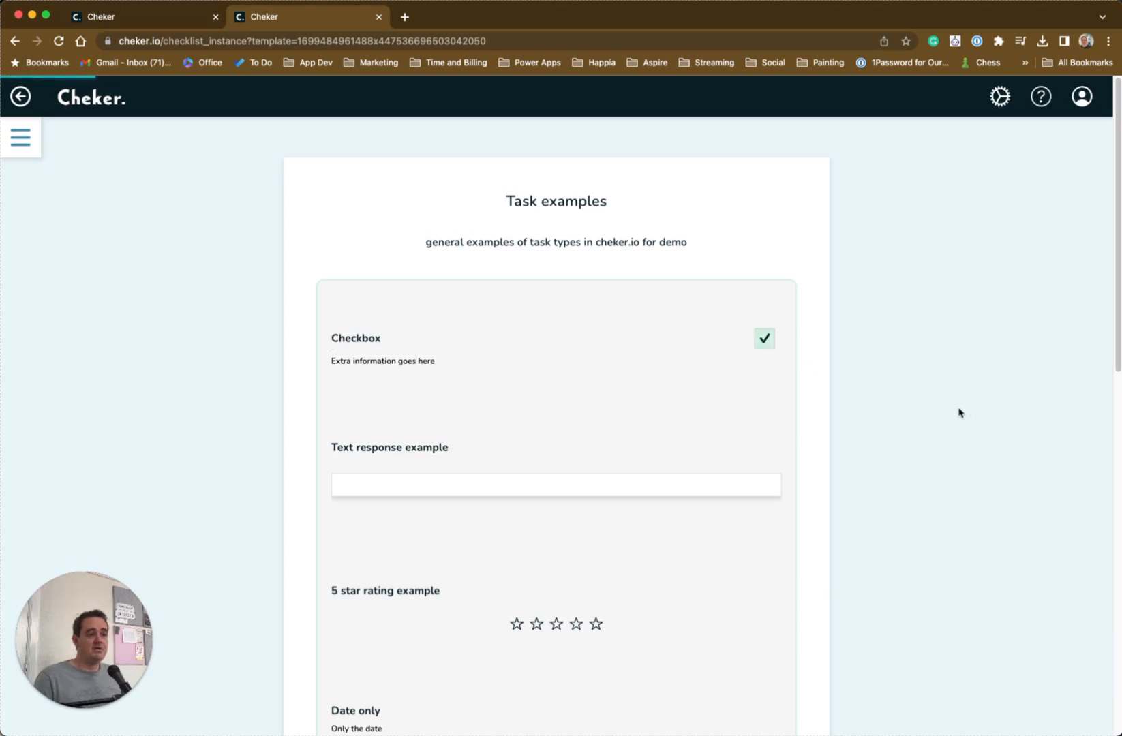
scroll(808, 422, "down", 5)
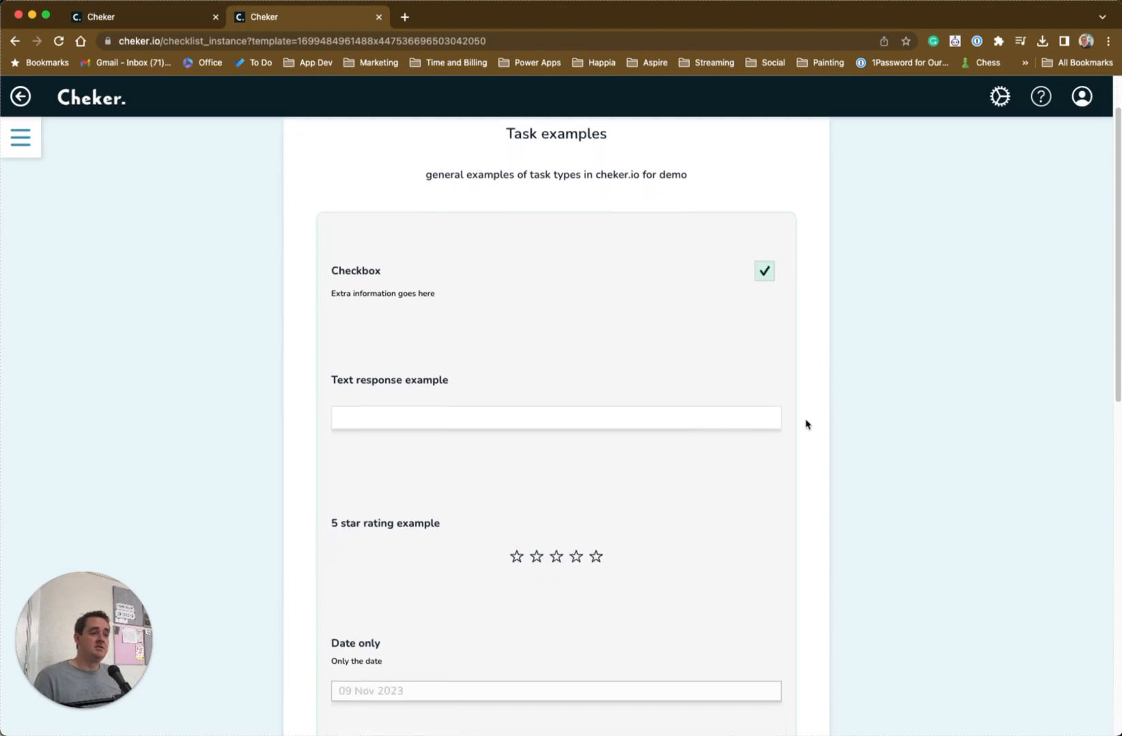
left_click(662, 308)
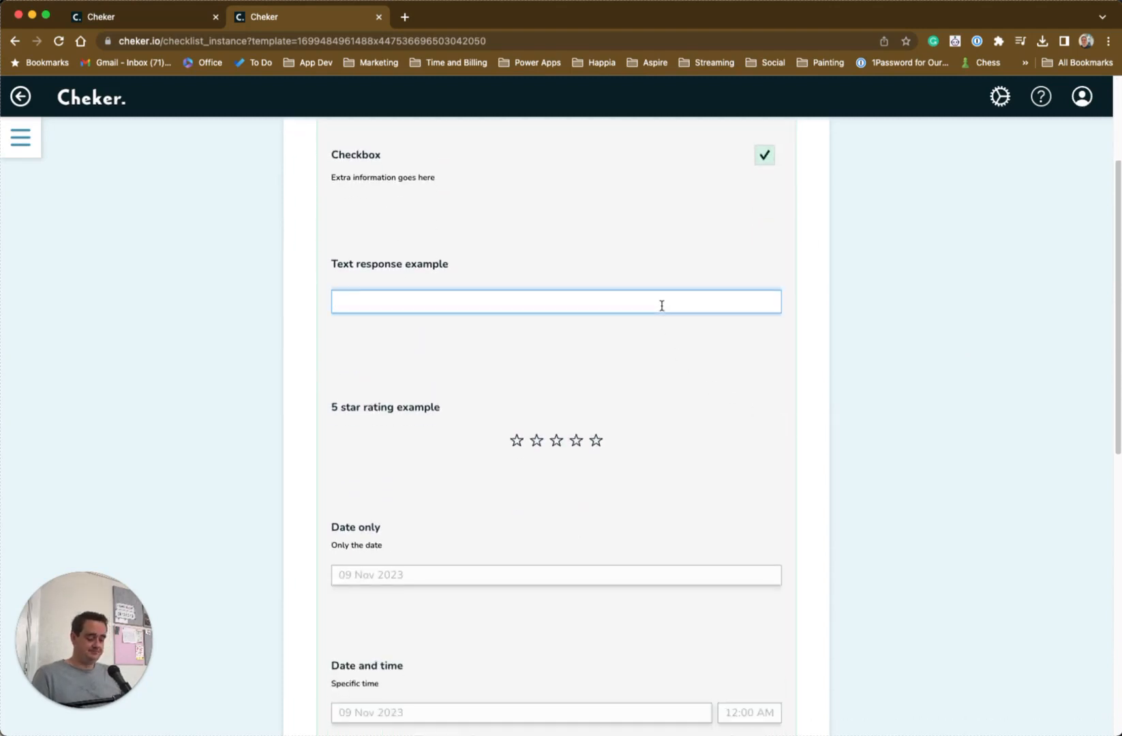
type("Here is an answer")
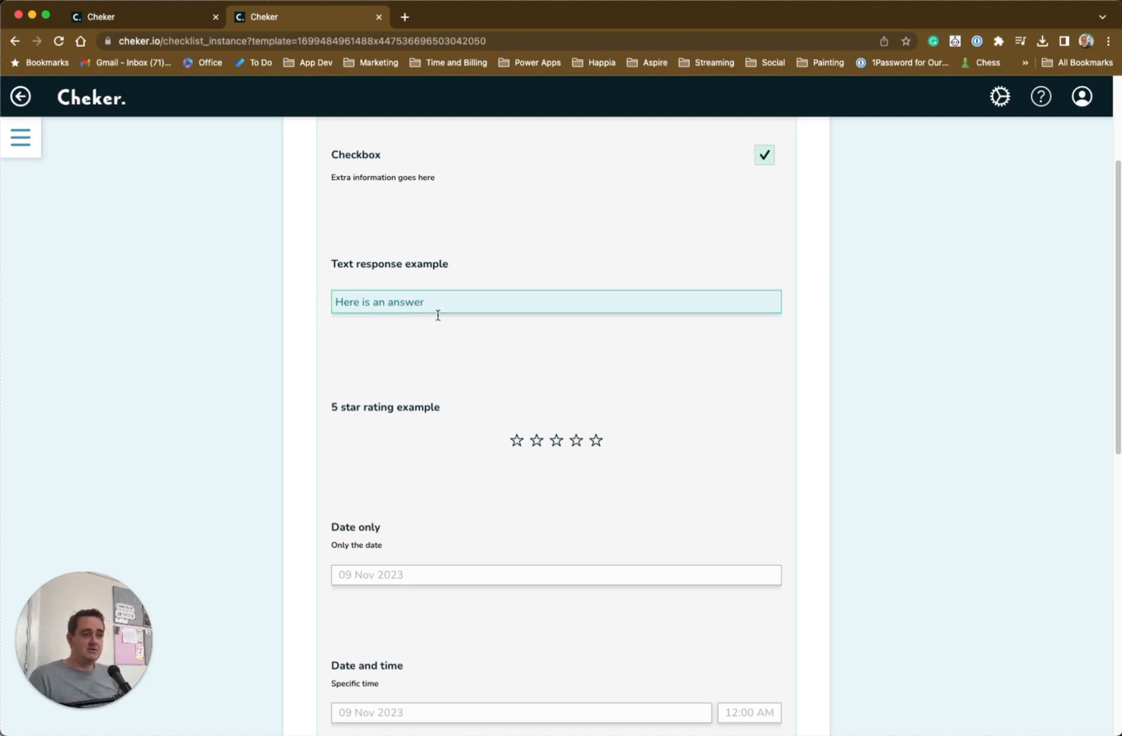
Give the 5 star rating task four stars and set the Date only task to 15 Nov 2023
left_click(576, 441)
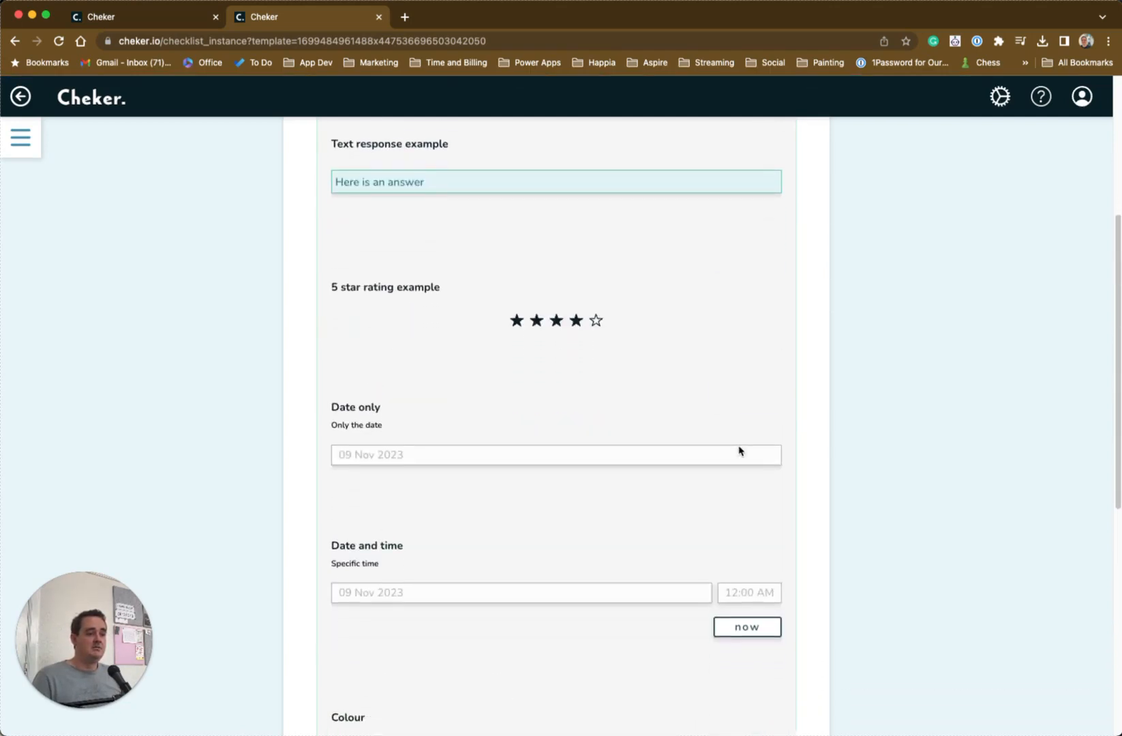
left_click(557, 438)
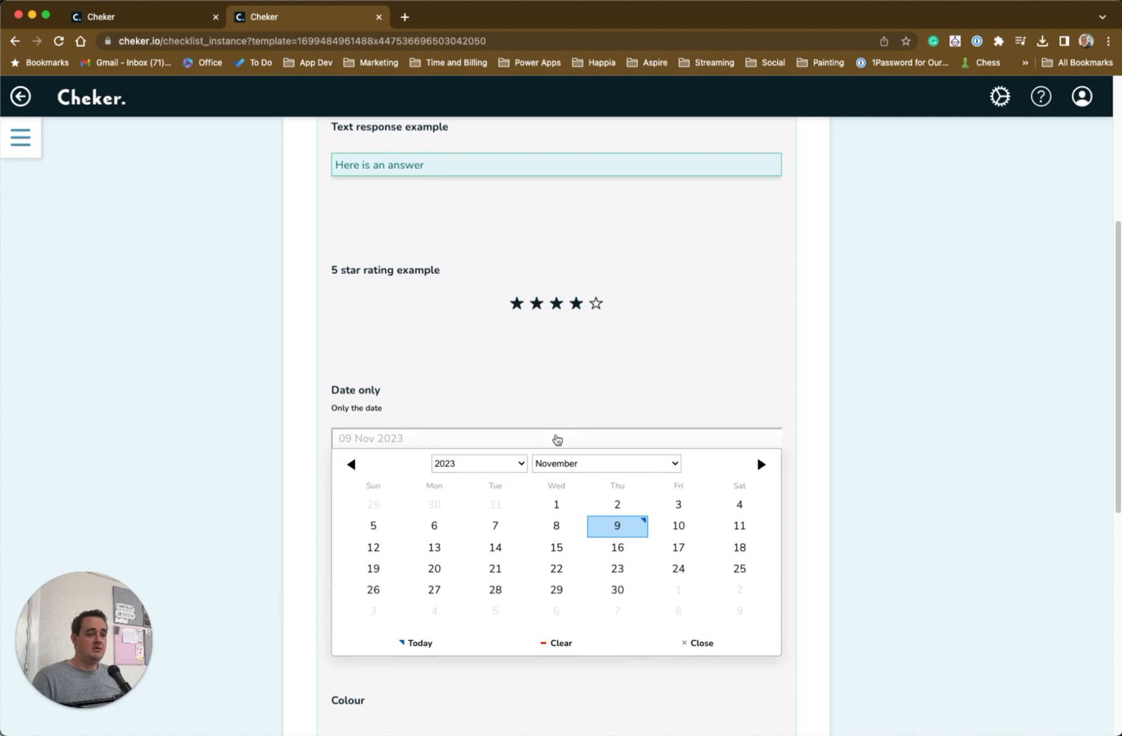
left_click(557, 548)
Set the date of the Date and time task to 14 Nov 2023
scroll(559, 547, "down", 3)
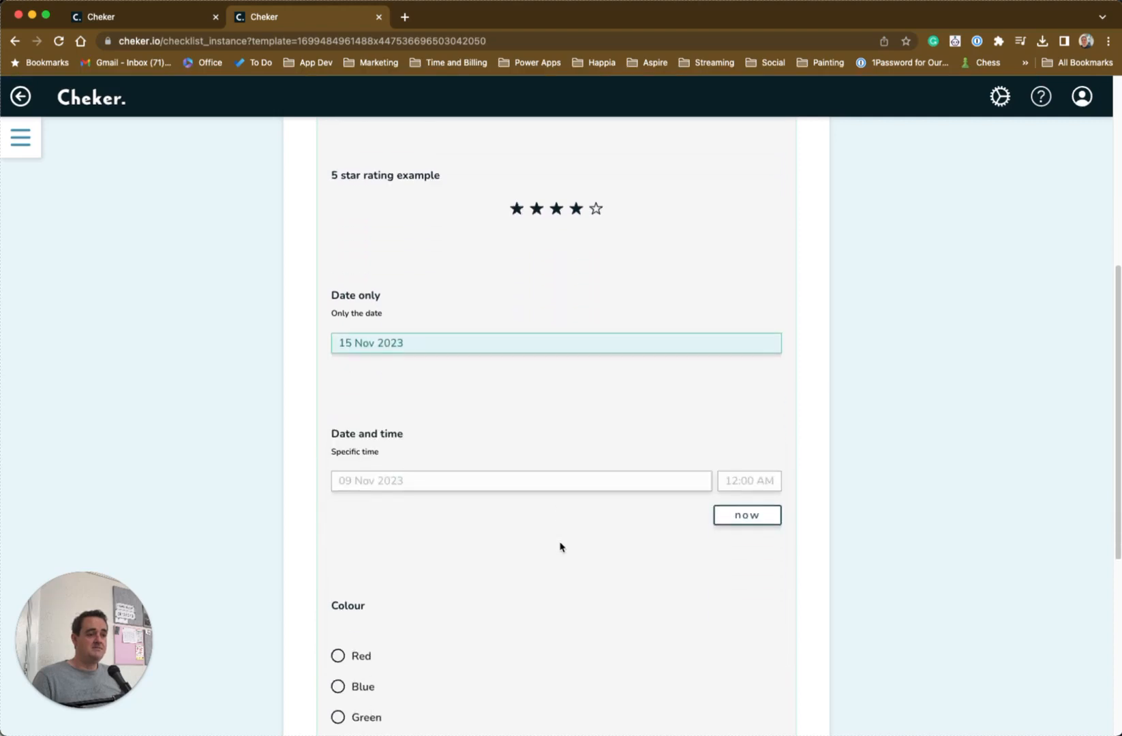
left_click(544, 481)
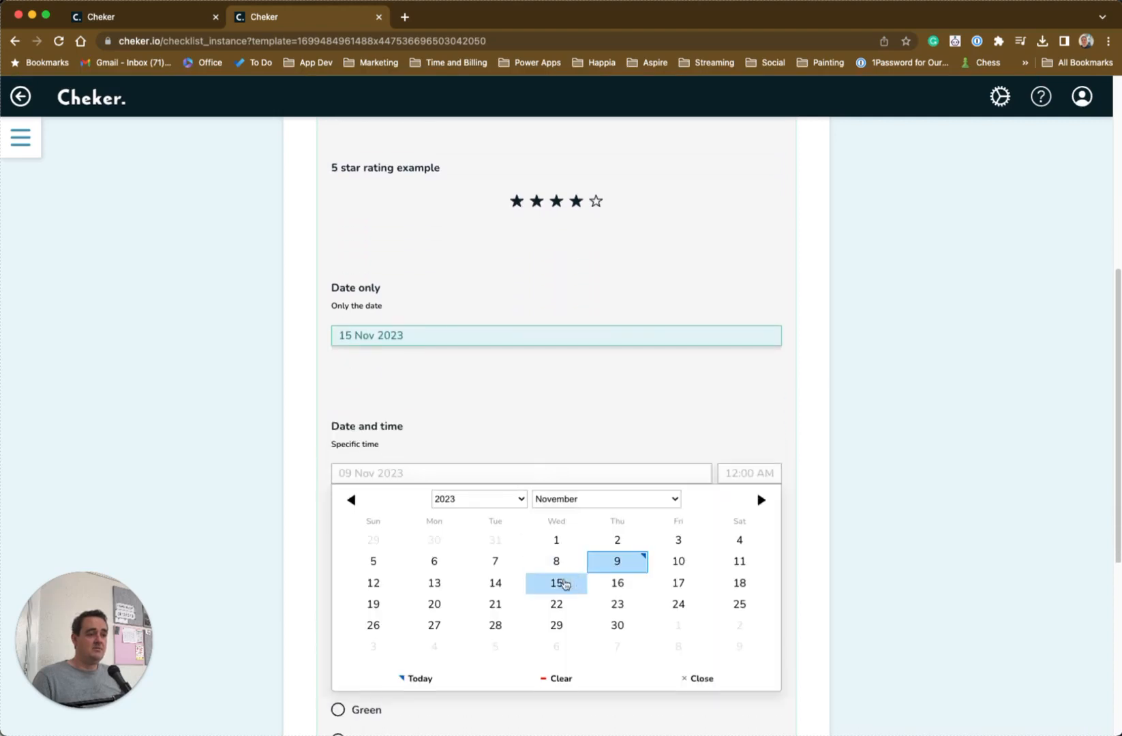
left_click(494, 586)
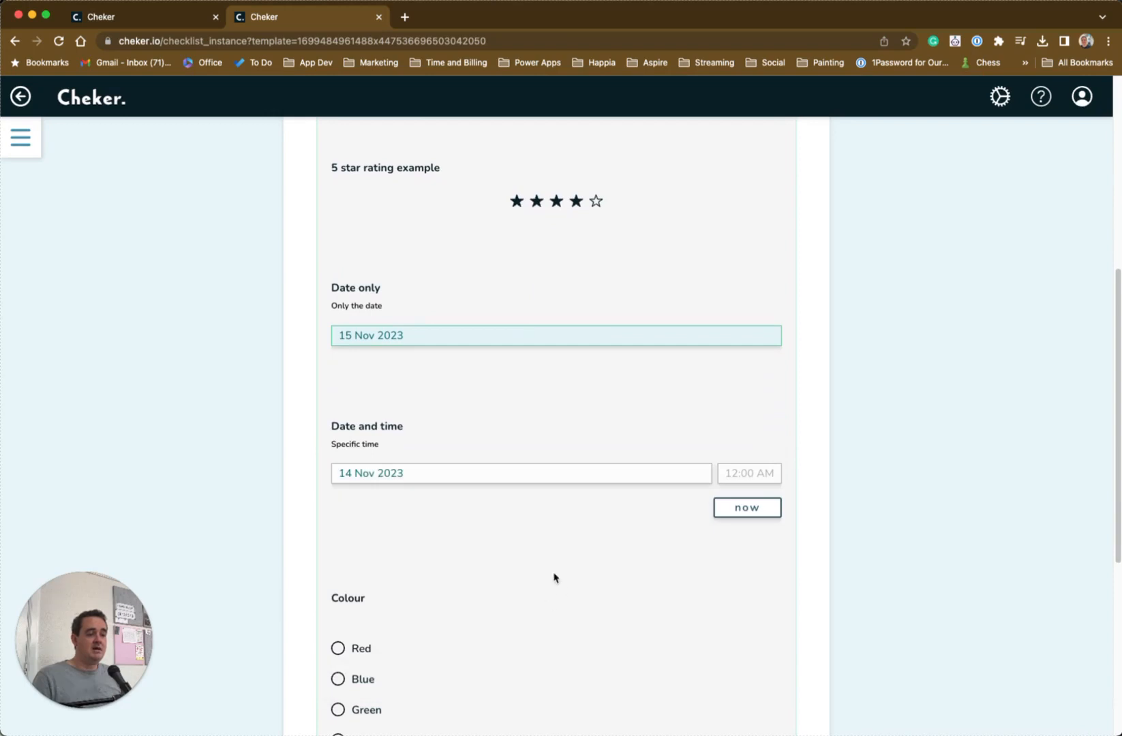
Fill the Date and time task with the current date and time, and change its time to 10:27 AM
left_click(746, 510)
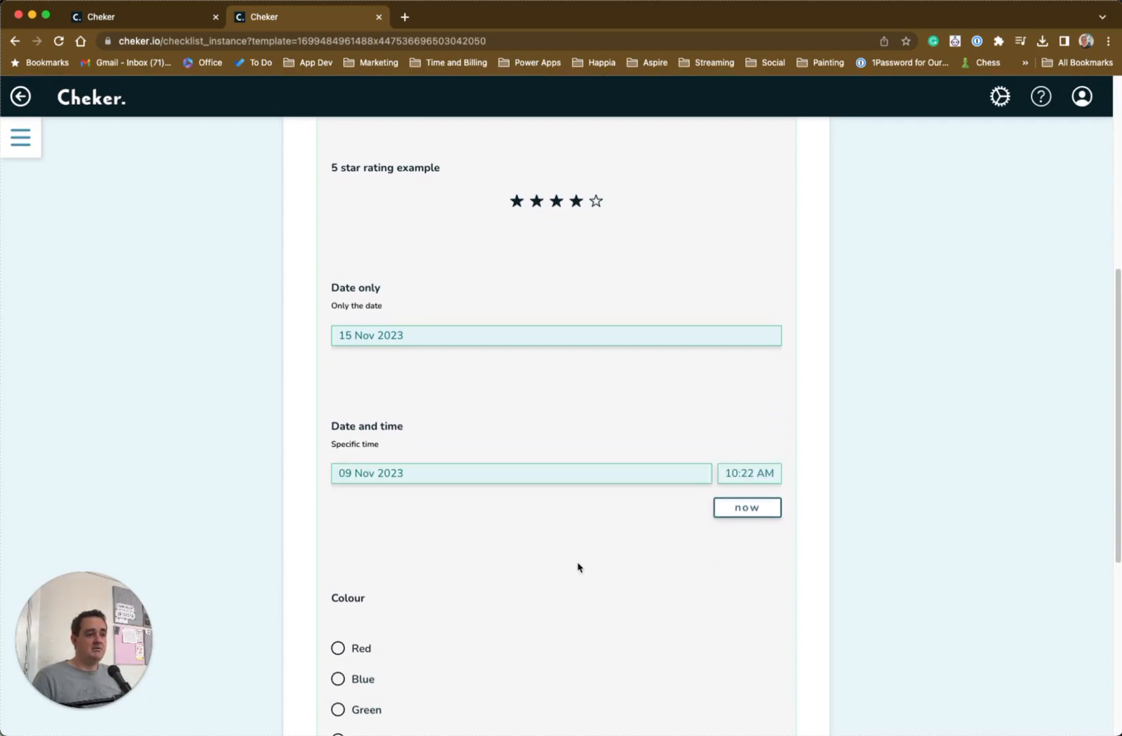
left_click(748, 479)
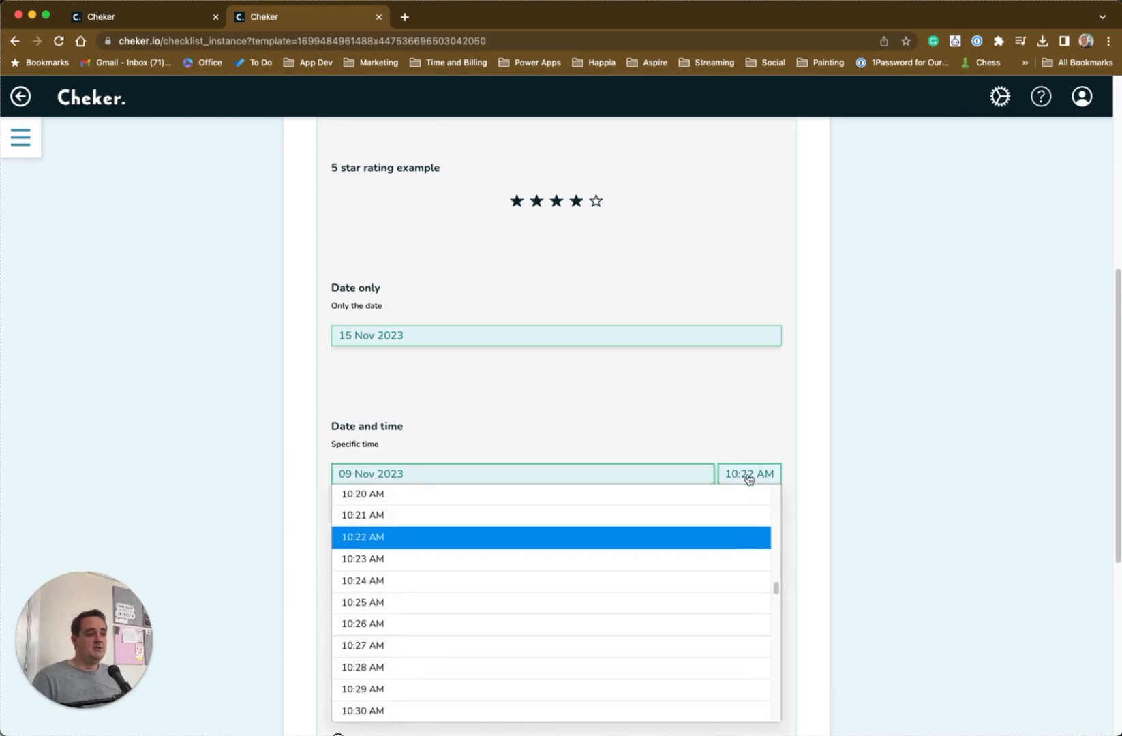
left_click(456, 649)
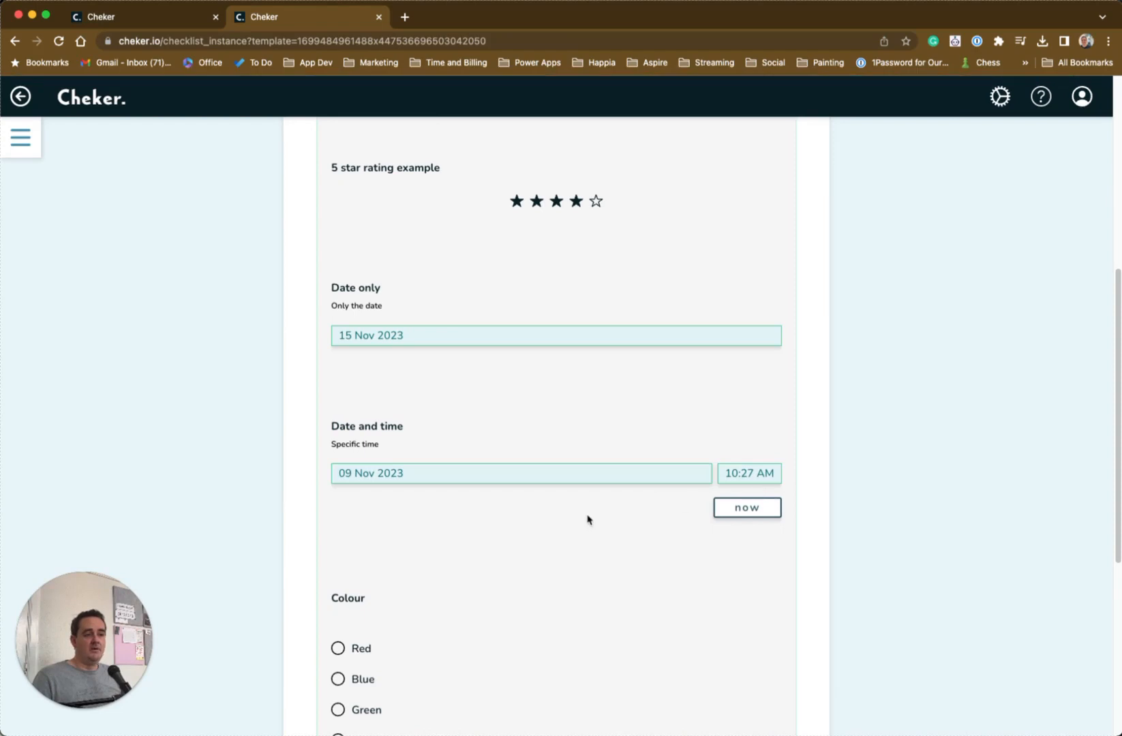
Select Red, Green and Other in the Colour task and specify Brown as the other colour
scroll(588, 519, "down", 5)
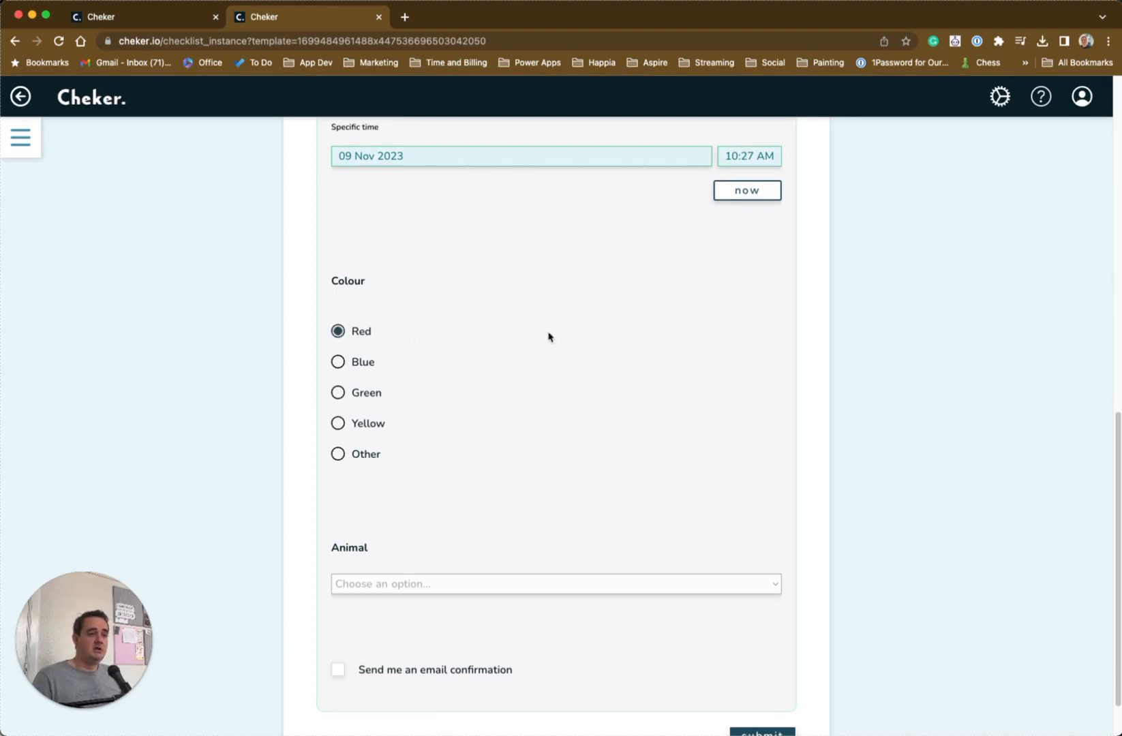
left_click(340, 394)
left_click(337, 453)
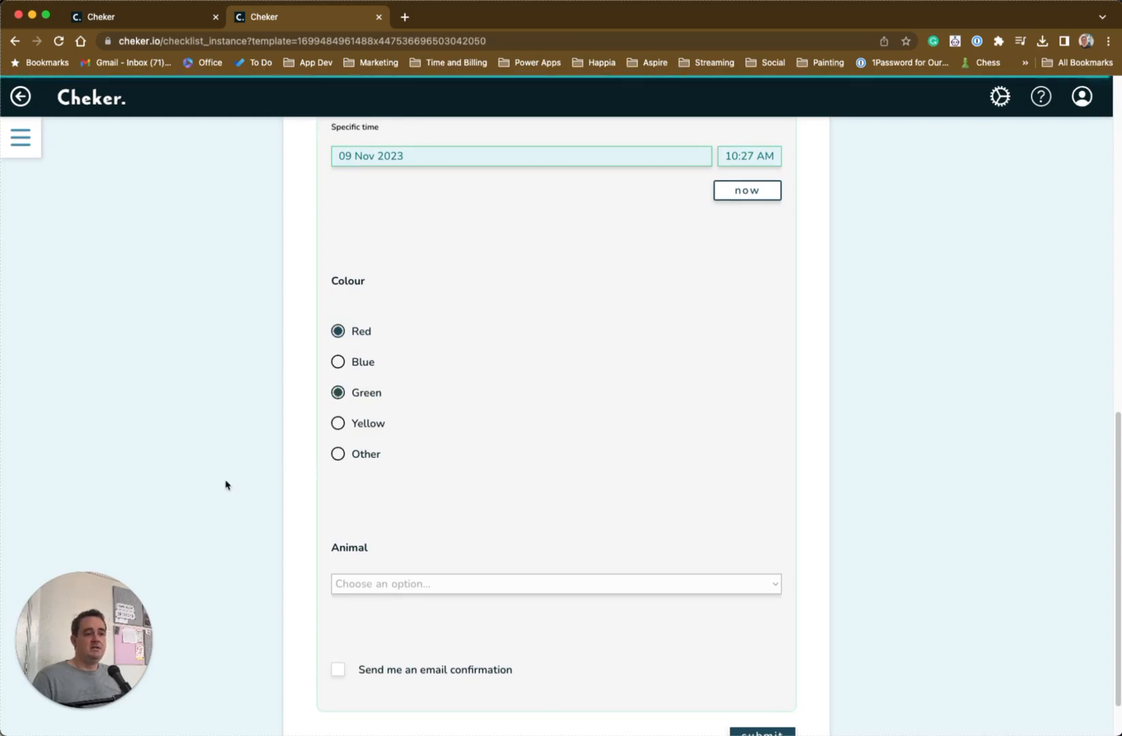
left_click(354, 491)
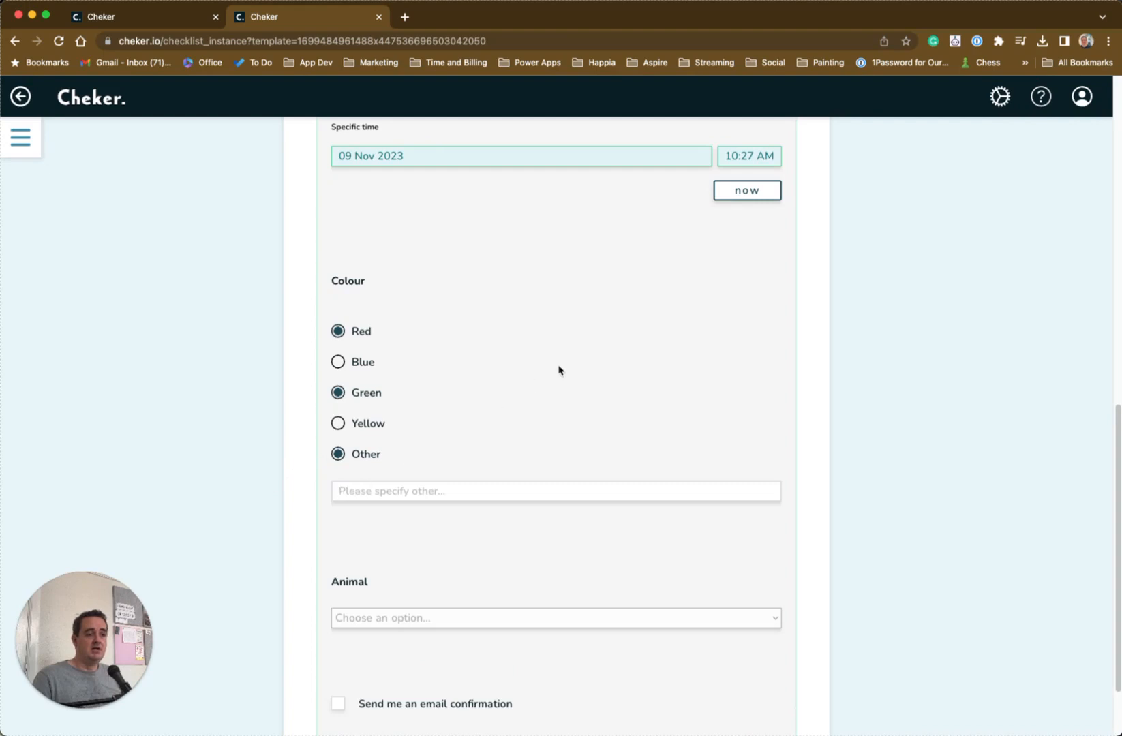
type("Brown")
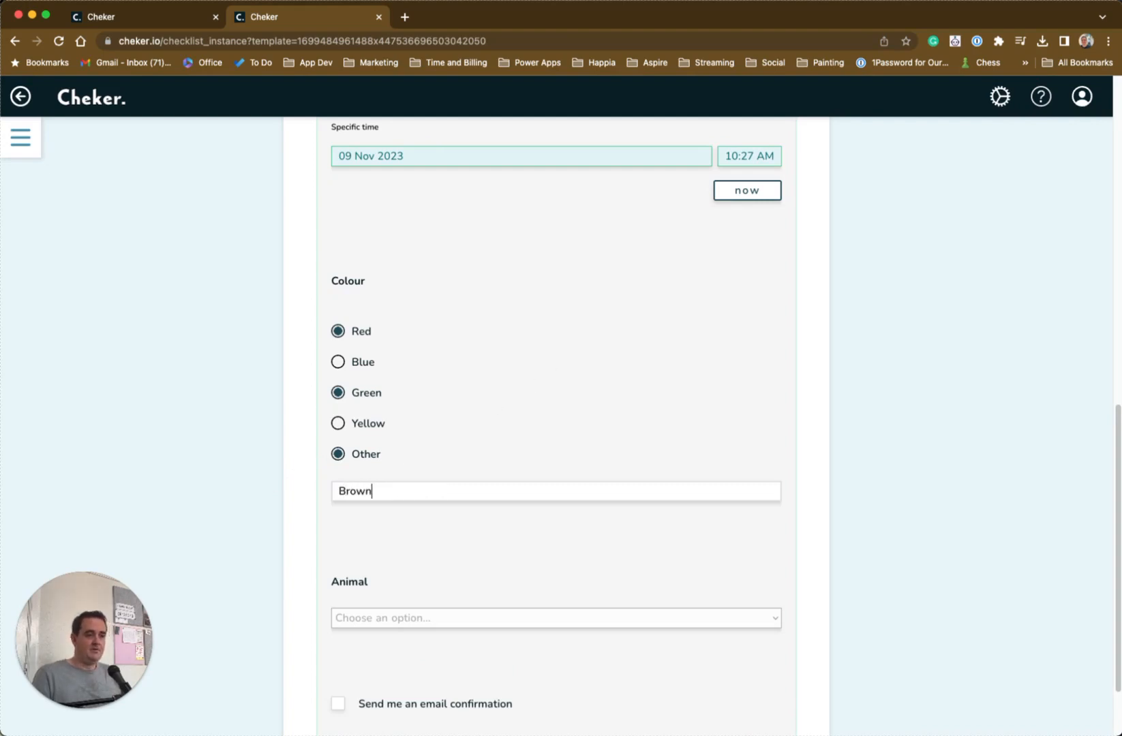
left_click(714, 351)
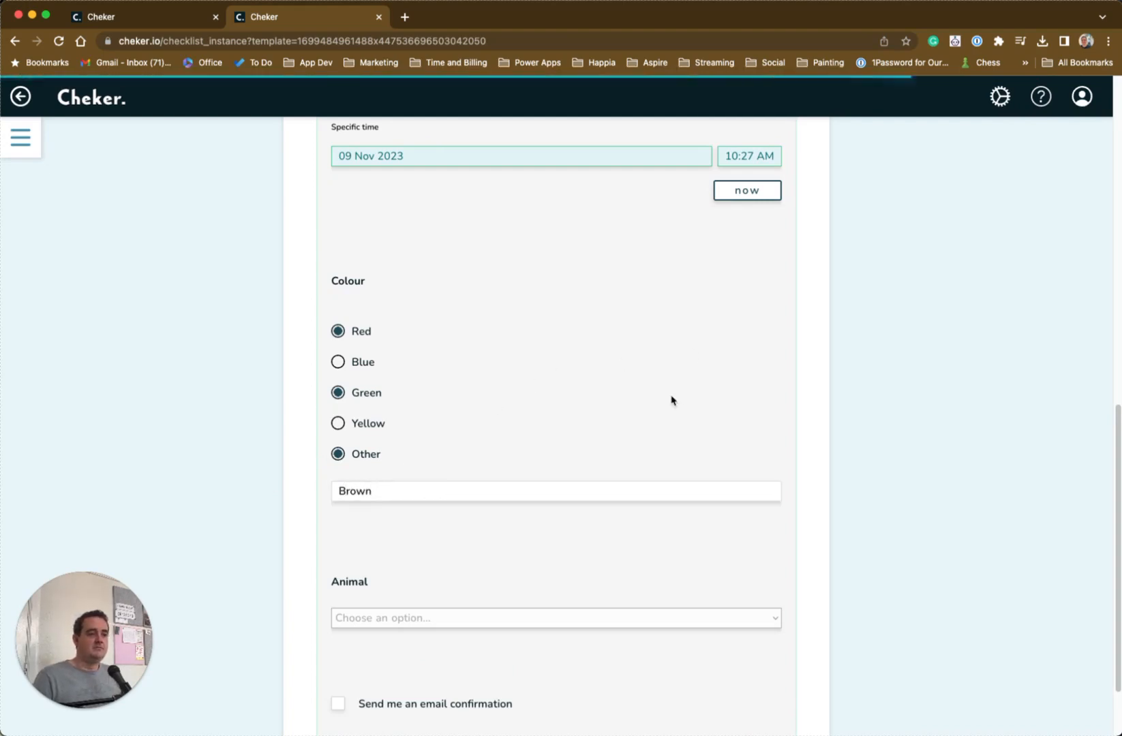
Set the Animal task to Pig after first trying Cat, and submit the completed list
scroll(671, 400, "down", 3)
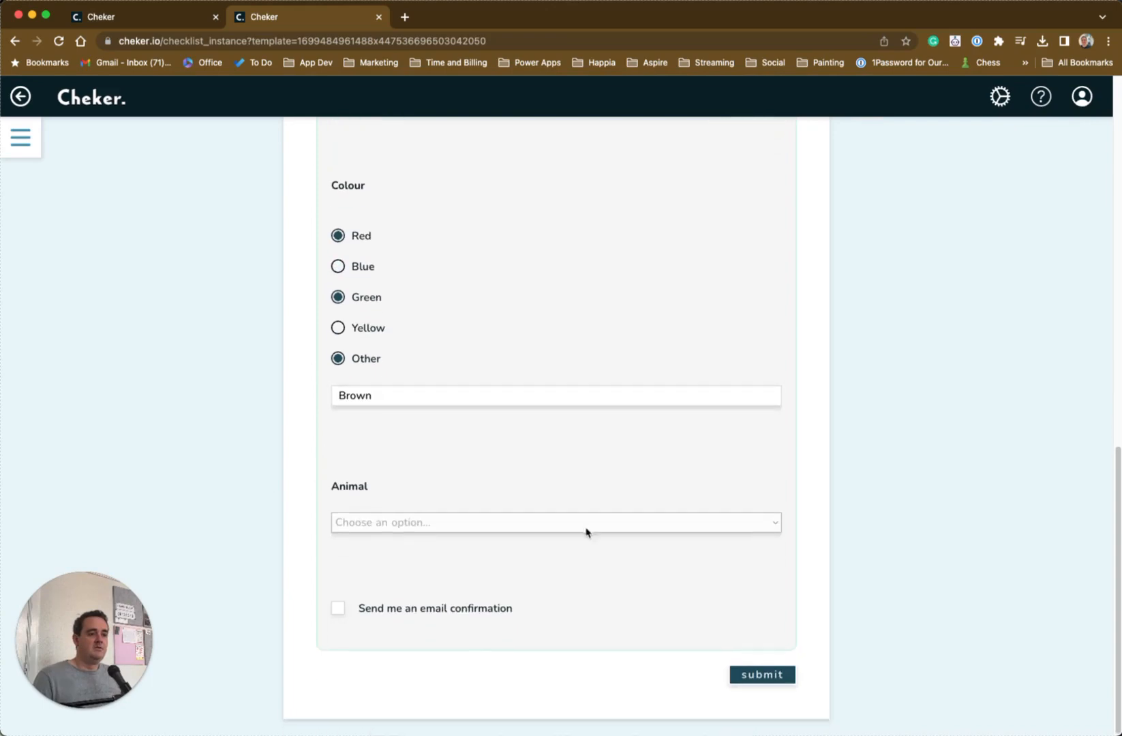
left_click(706, 528)
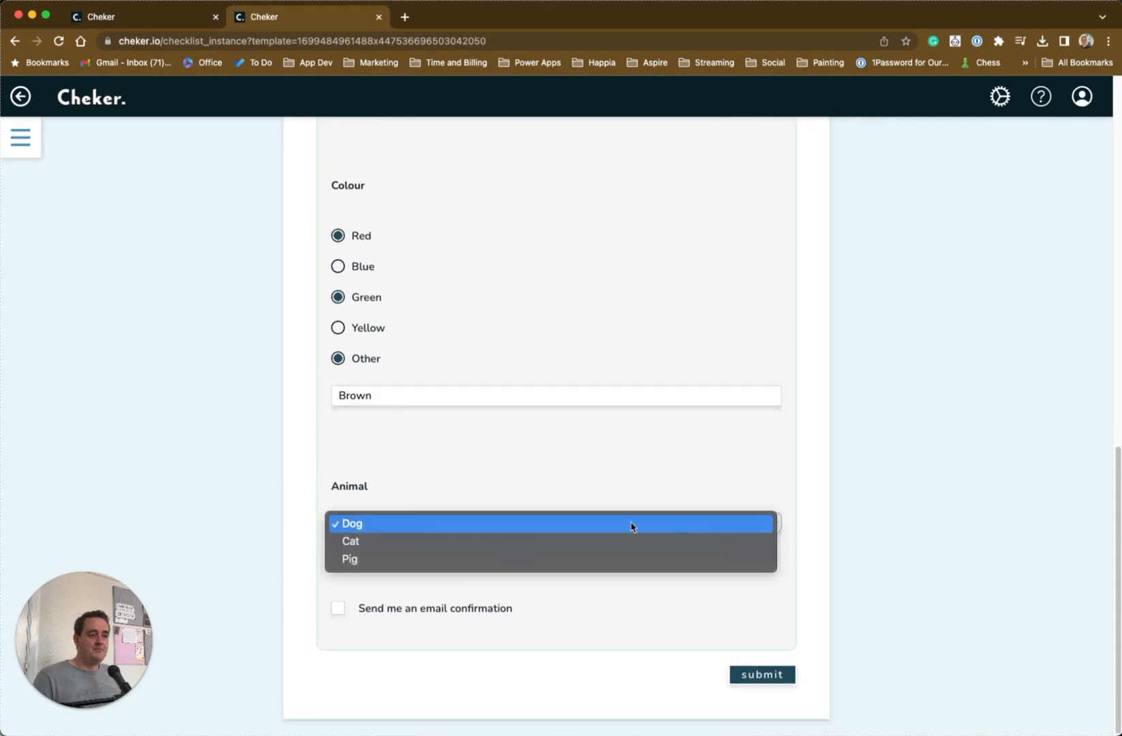
left_click(357, 543)
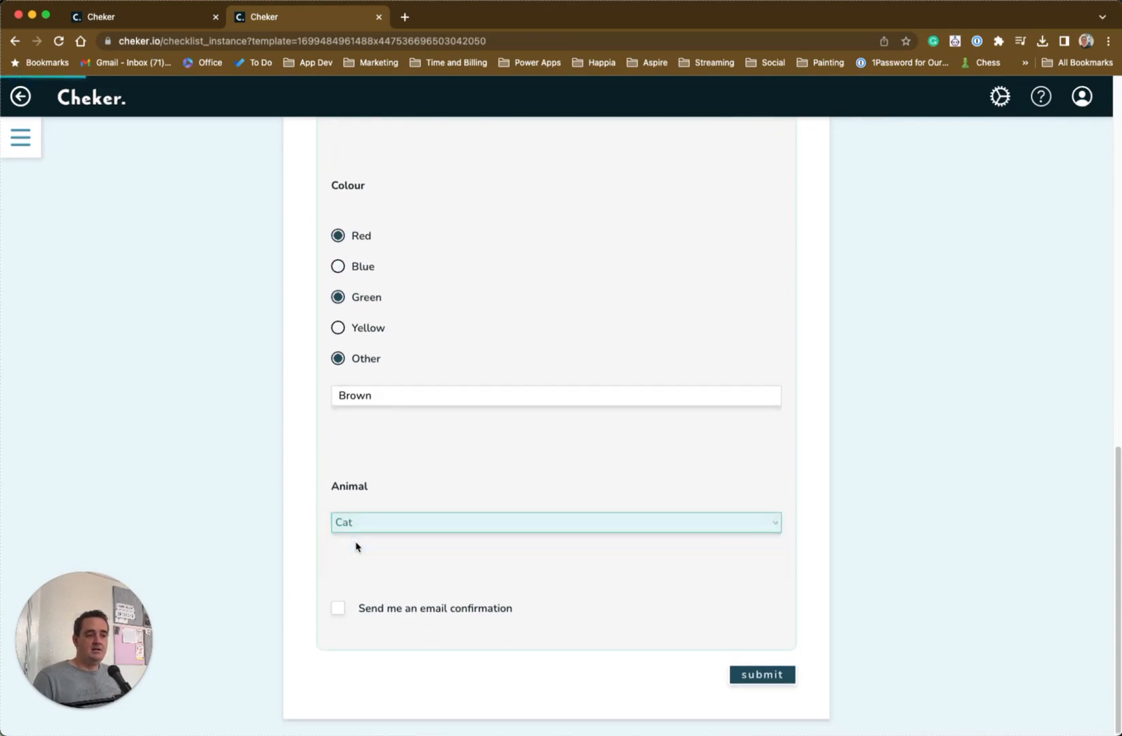
left_click(385, 525)
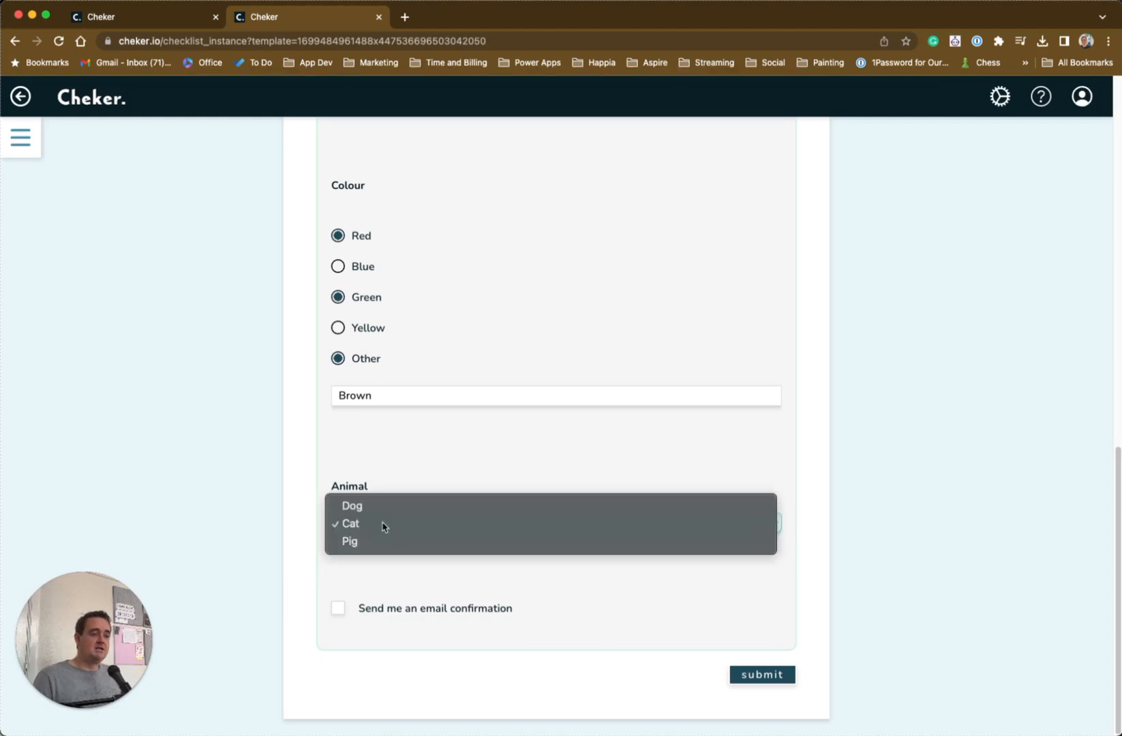
left_click(373, 543)
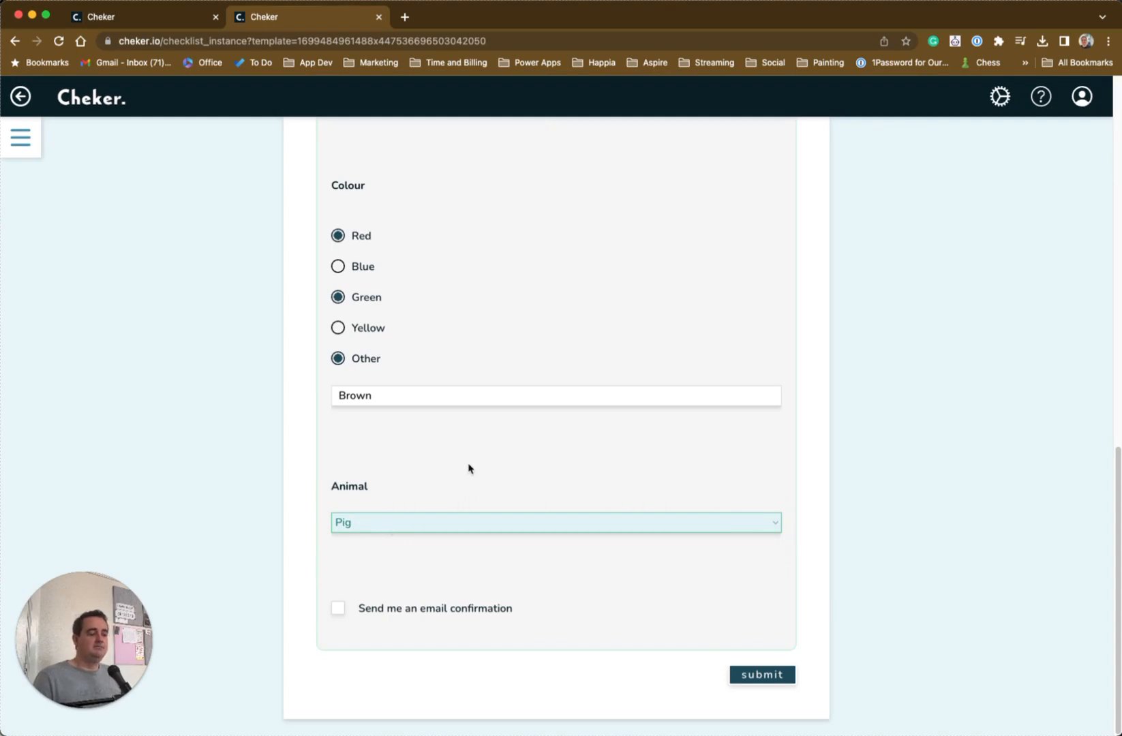
left_click(770, 676)
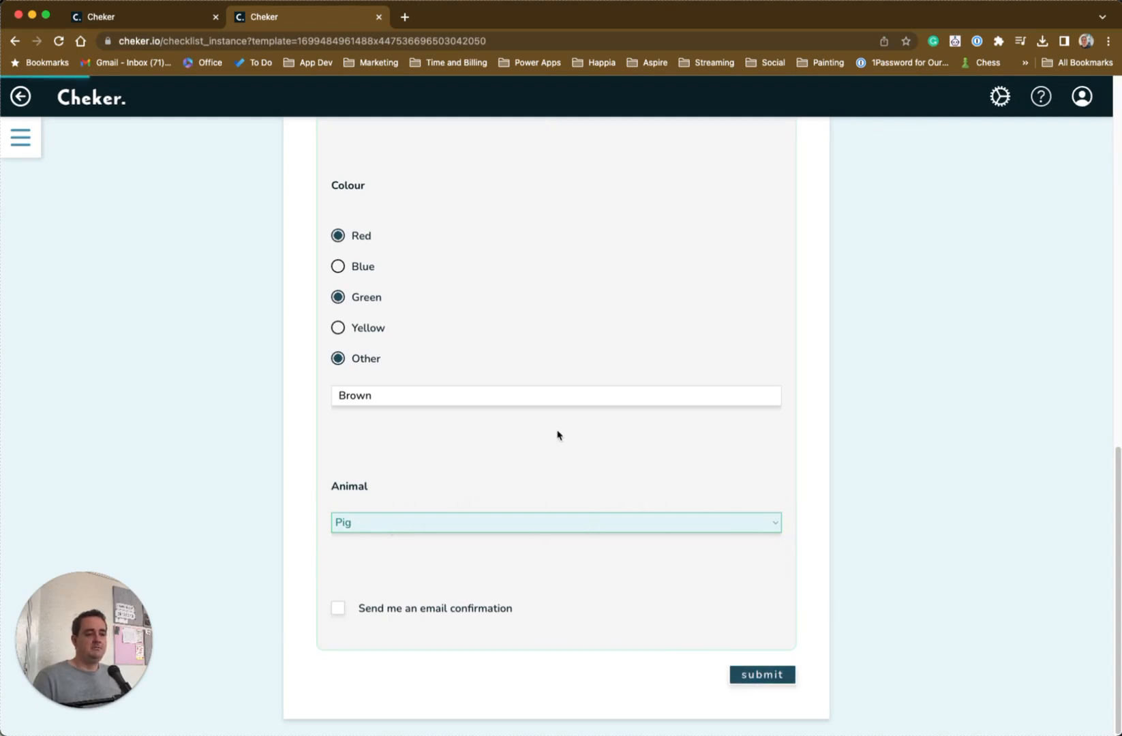